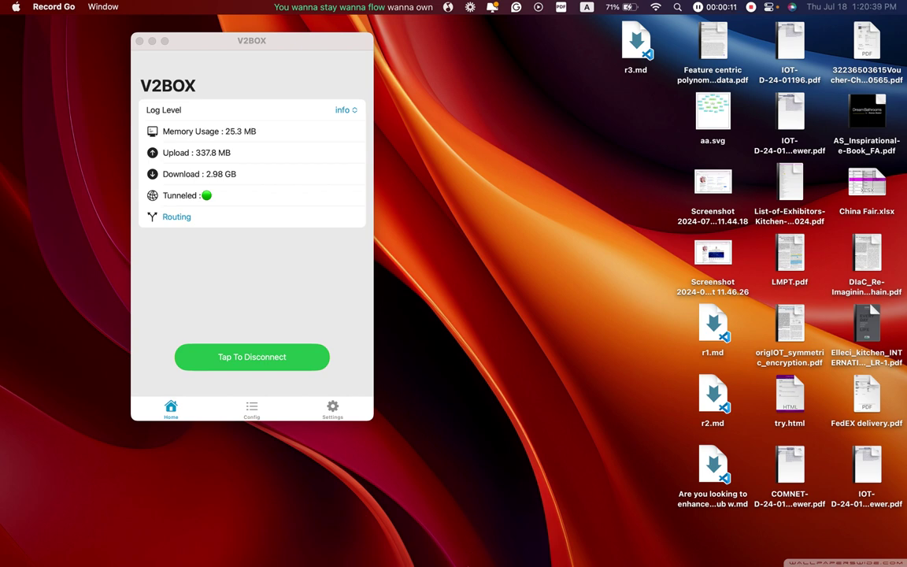
- Switch to Microsoft Edge and expand its window to full screen
mouse_move(453, 551)
left_click(501, 537)
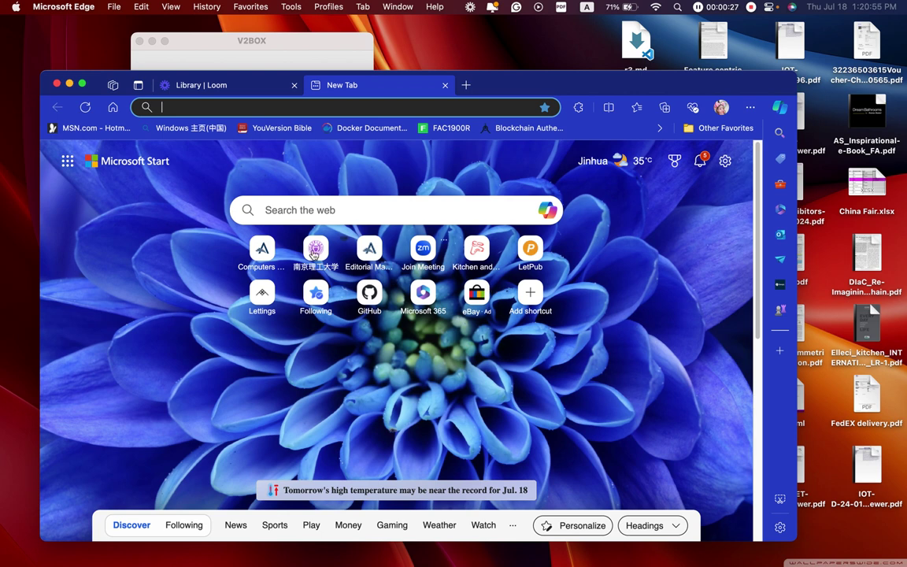
left_click(81, 83)
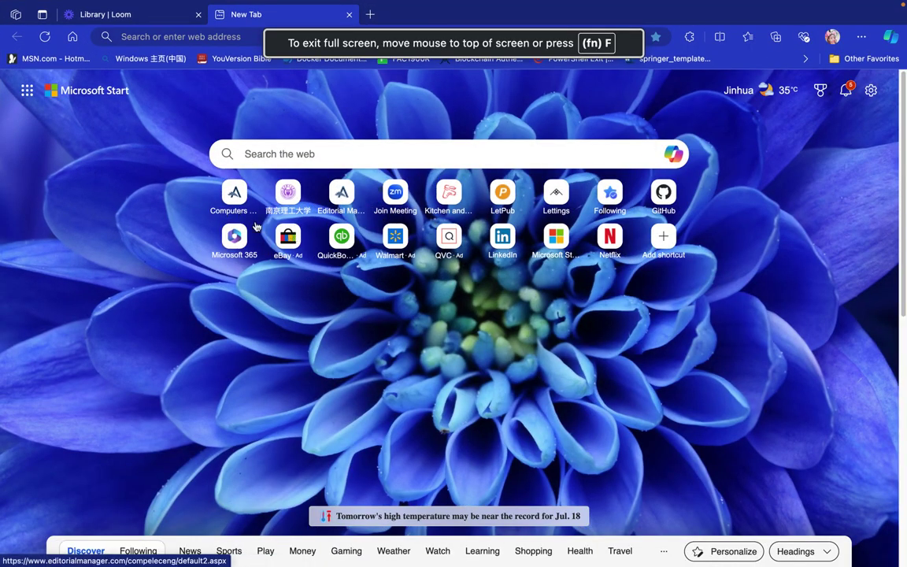
- Open the browser's Appearance settings and go to the add-ons store page for discovering more themes
left_click(861, 37)
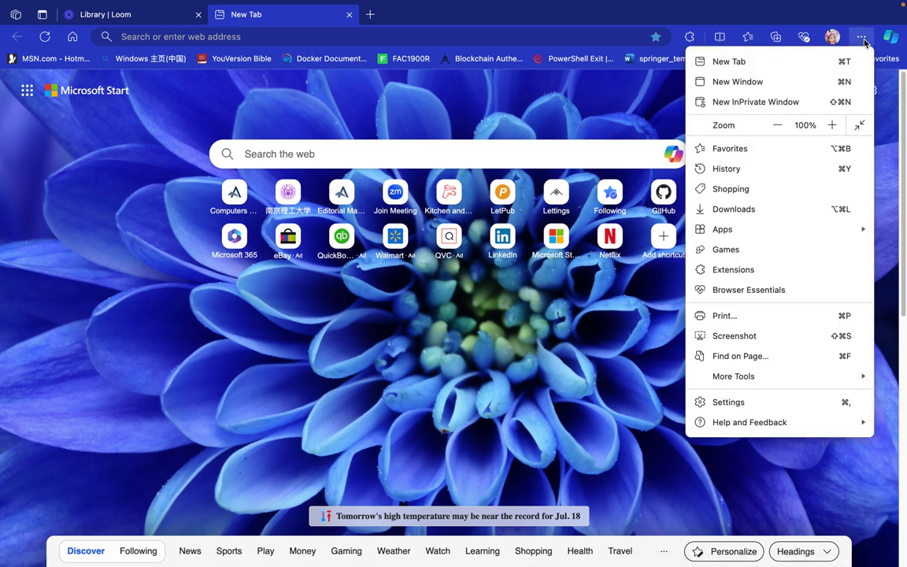
left_click(728, 402)
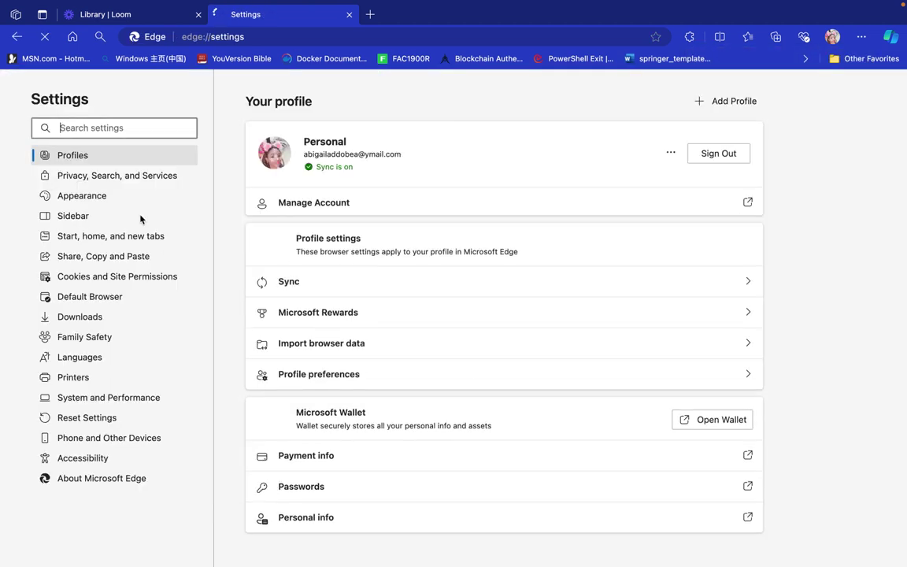
left_click(121, 198)
scroll(398, 464, "down", 3)
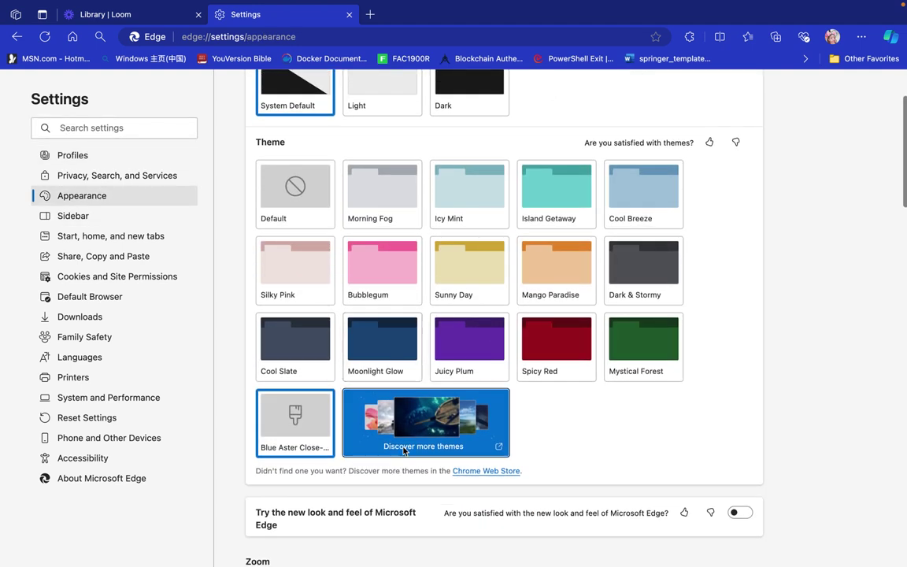
left_click(403, 450)
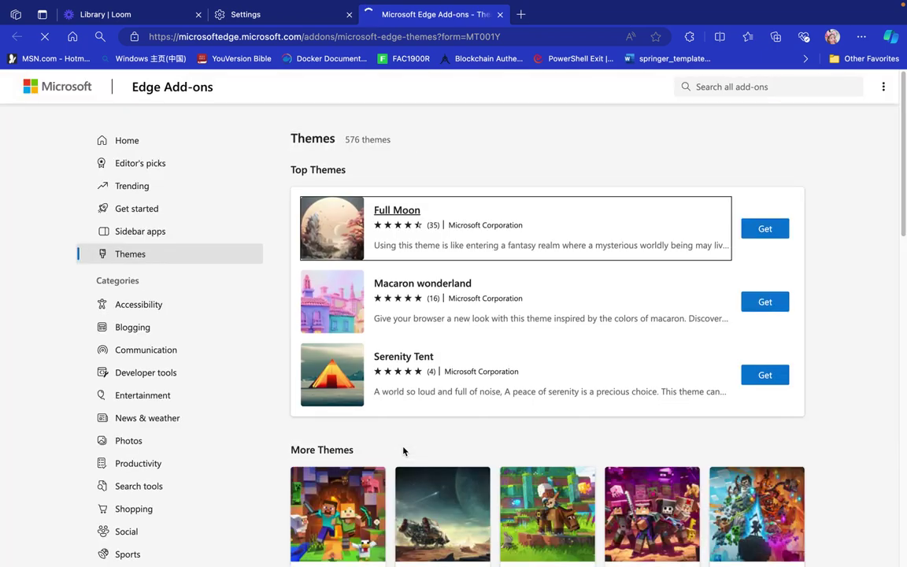
- Search the add-ons store for "wallpaper engine" using the matching search suggestion
left_click(735, 86)
type("wallp")
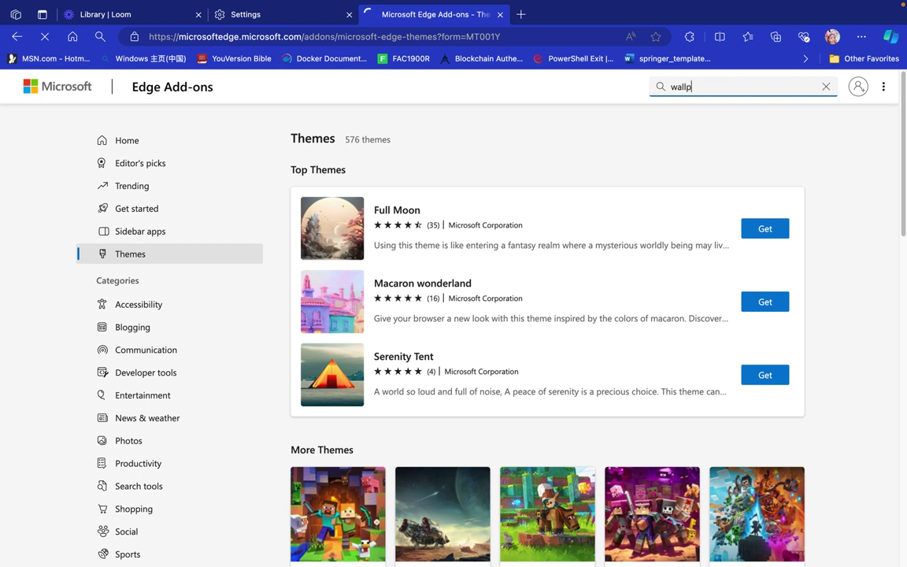
type("aper")
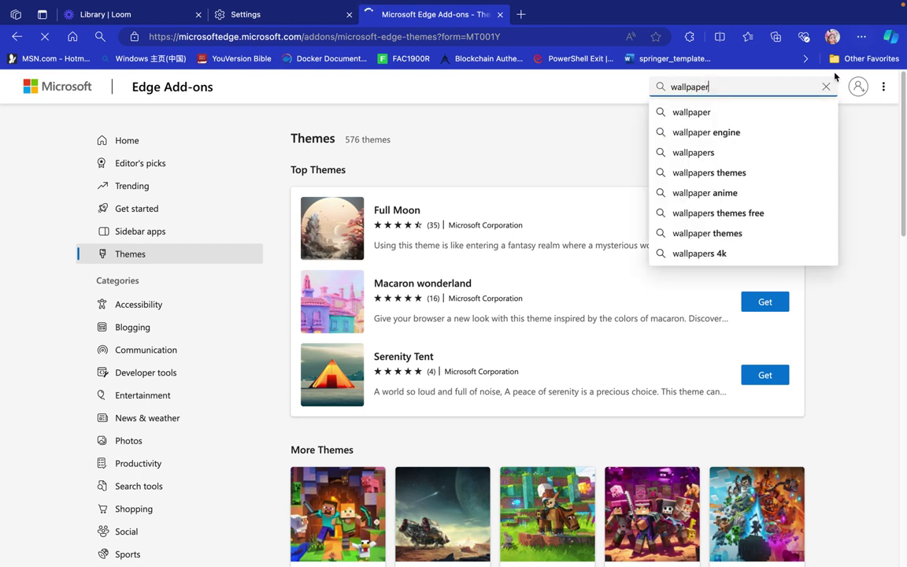
left_click(735, 134)
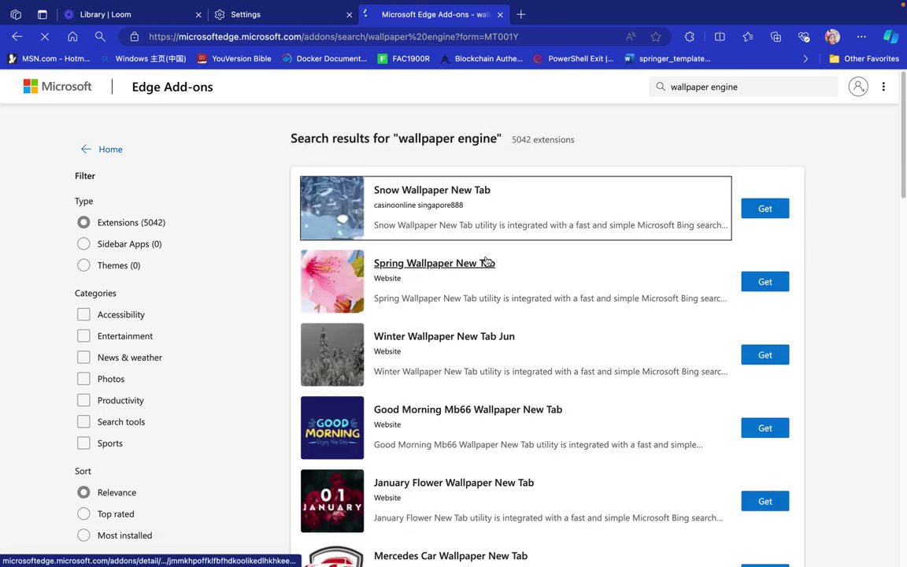
- Look through the first batch of "wallpaper engine" results down to the end of the list
scroll(454, 358, "down", 4)
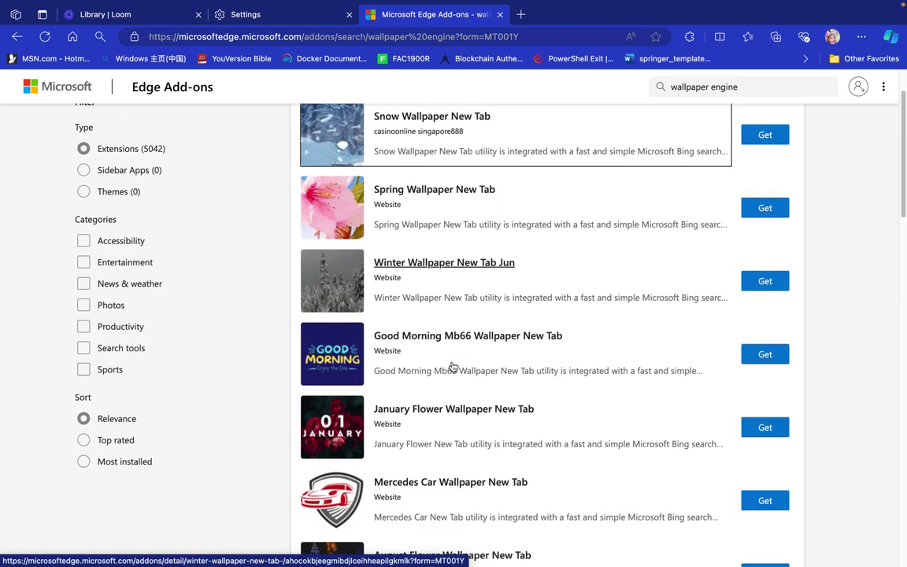
scroll(453, 366, "down", 5)
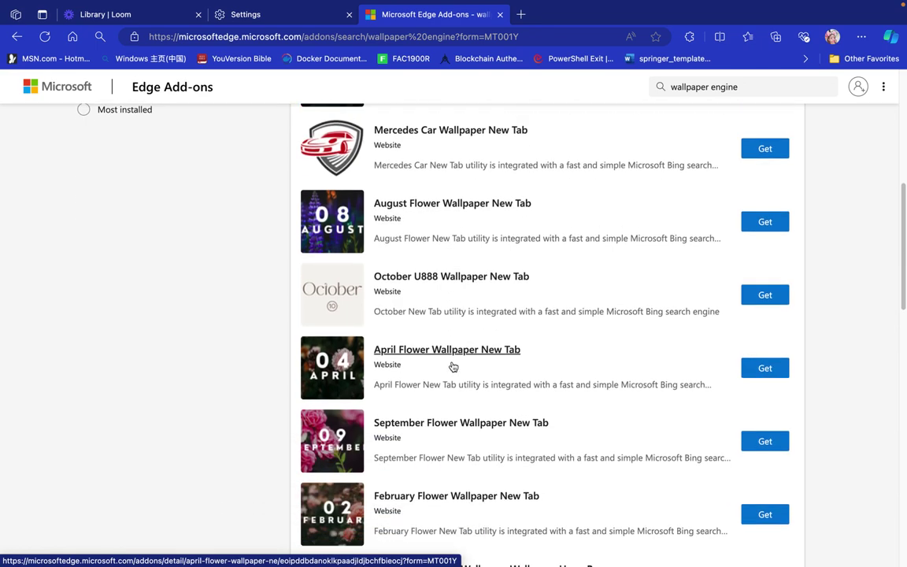
scroll(451, 366, "up", 9)
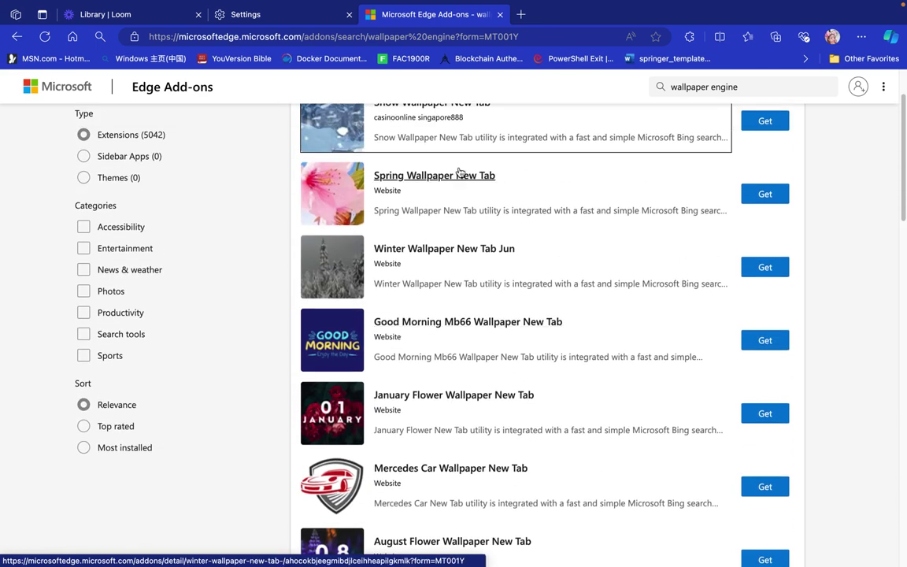
scroll(378, 209, "down", 18)
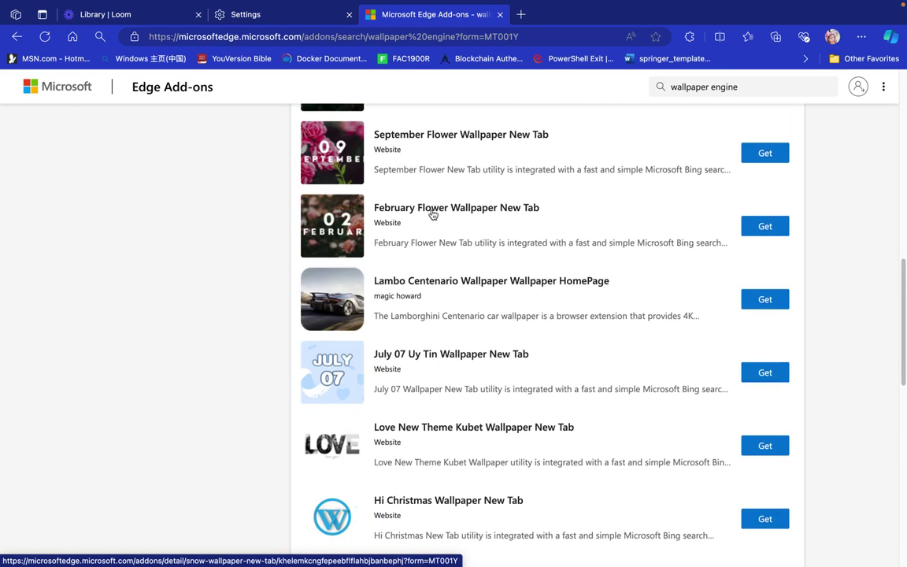
left_click(363, 267)
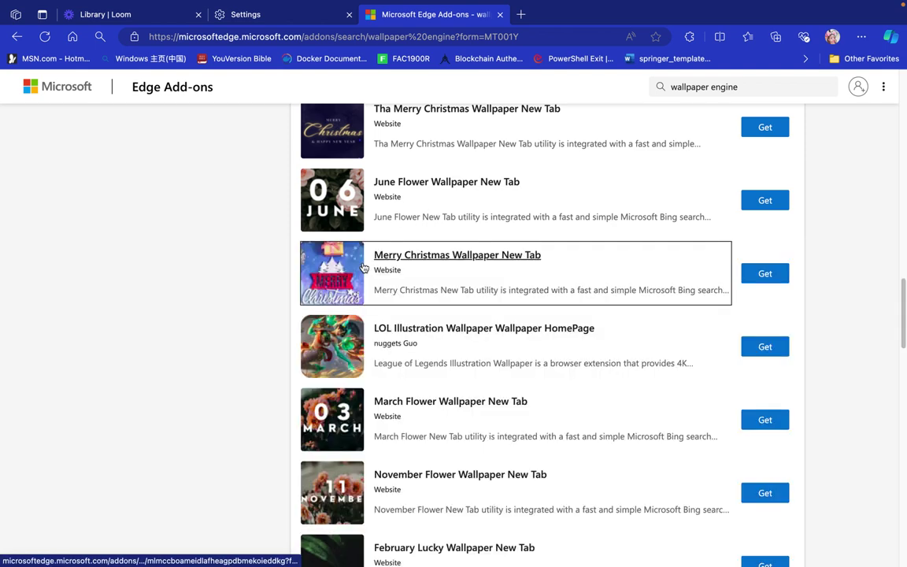
scroll(362, 268, "down", 5)
scroll(363, 268, "down", 8)
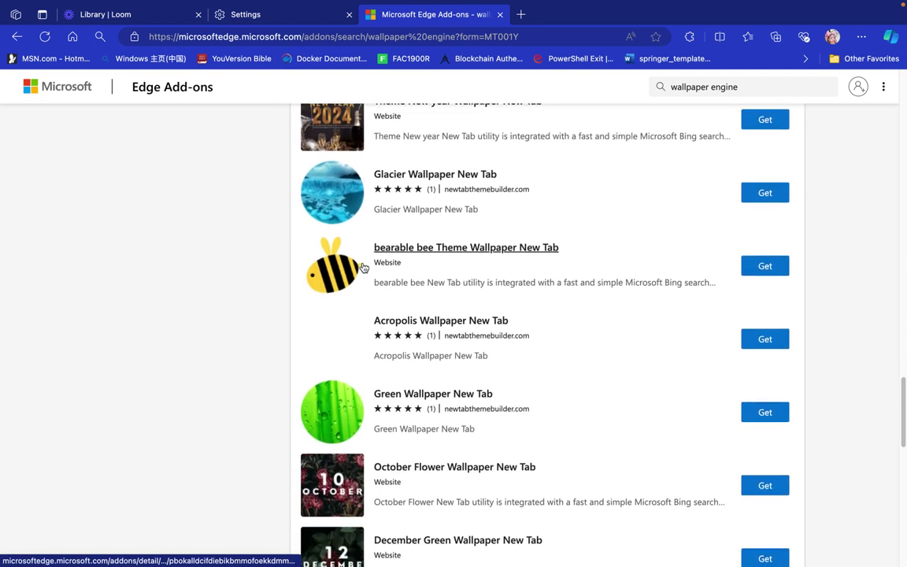
scroll(363, 267, "down", 1)
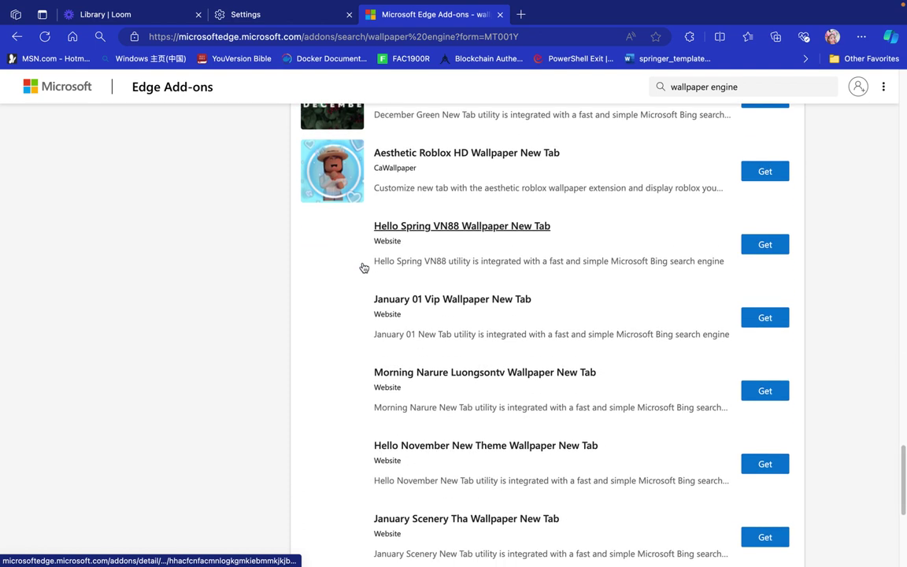
scroll(363, 268, "down", 1)
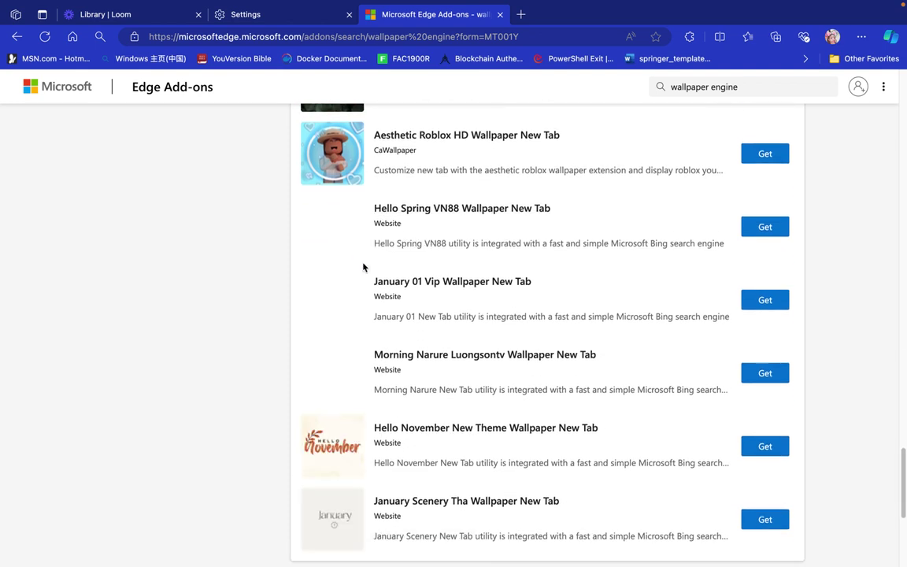
scroll(363, 267, "down", 1)
scroll(362, 267, "down", 3)
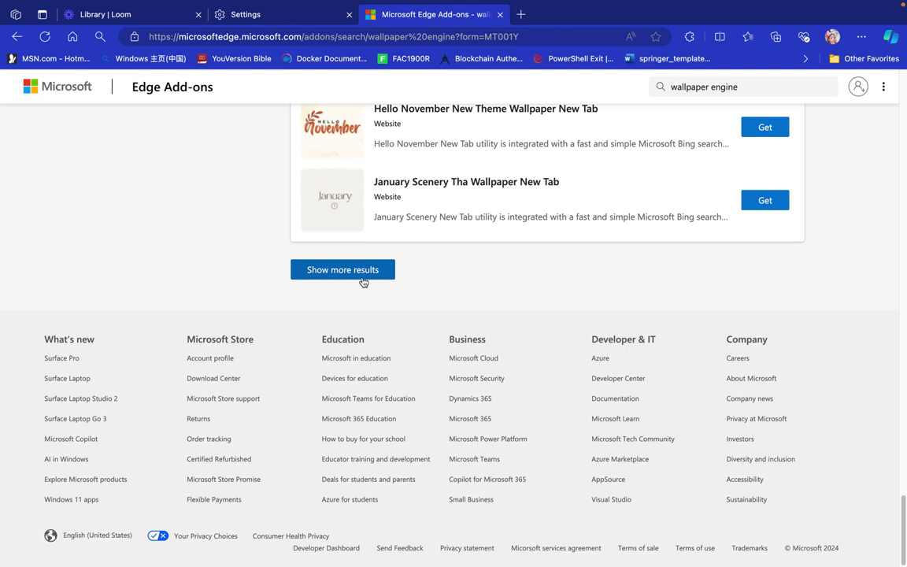
- Load more search results twice and examine the additional wallpaper extensions
left_click(362, 269)
scroll(363, 282, "down", 5)
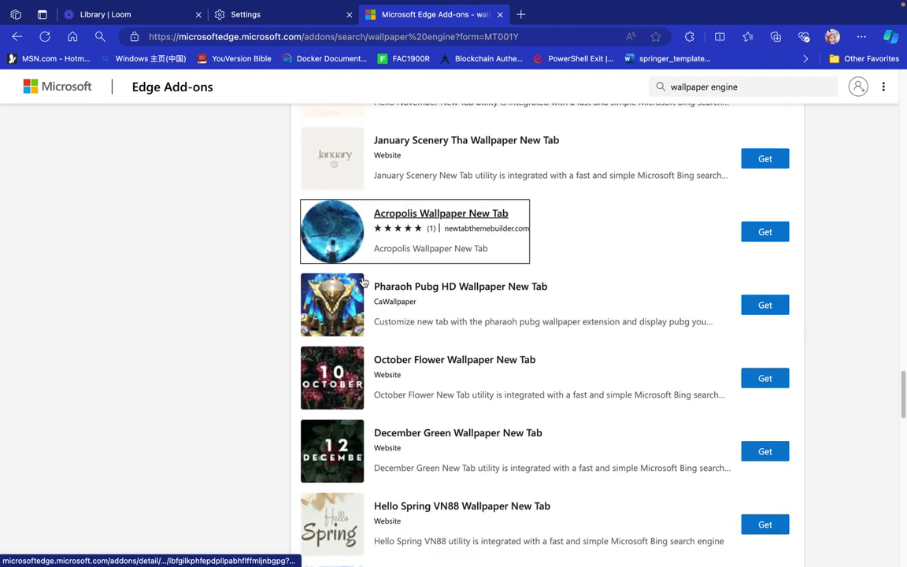
scroll(362, 282, "down", 4)
scroll(362, 281, "down", 3)
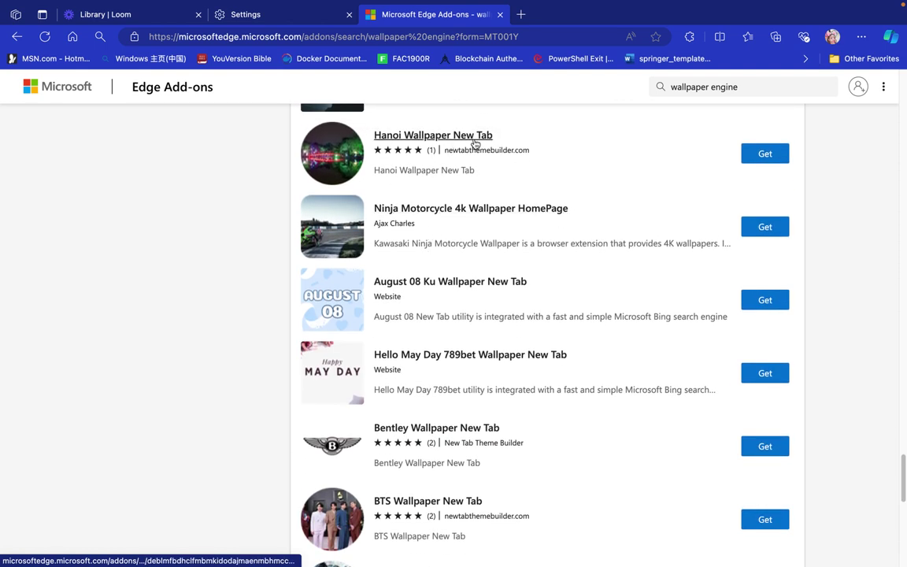
scroll(461, 208, "down", 4)
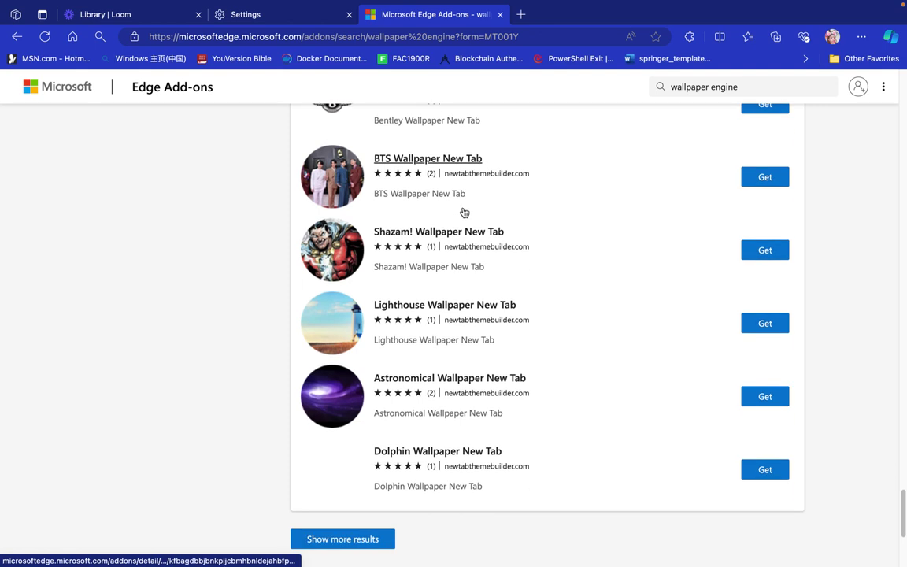
left_click(351, 539)
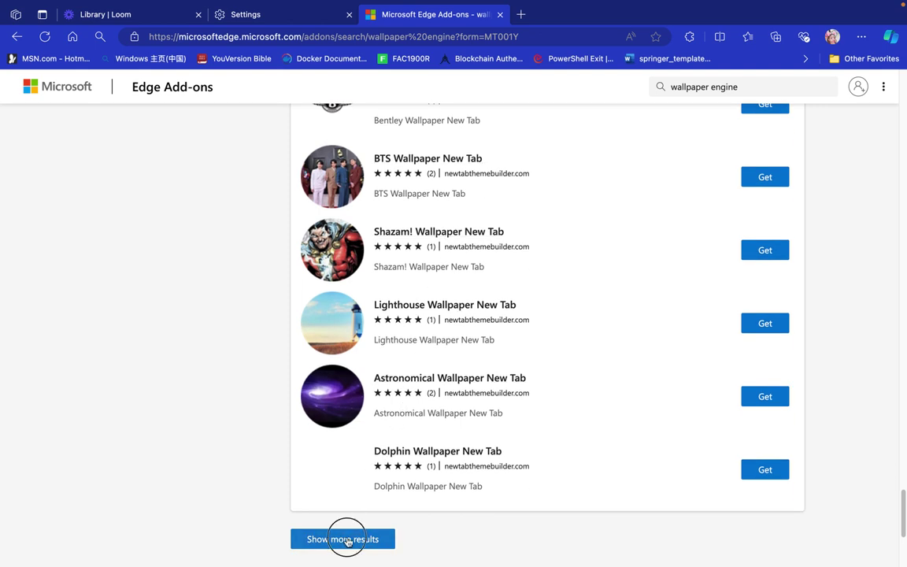
scroll(373, 492, "down", 5)
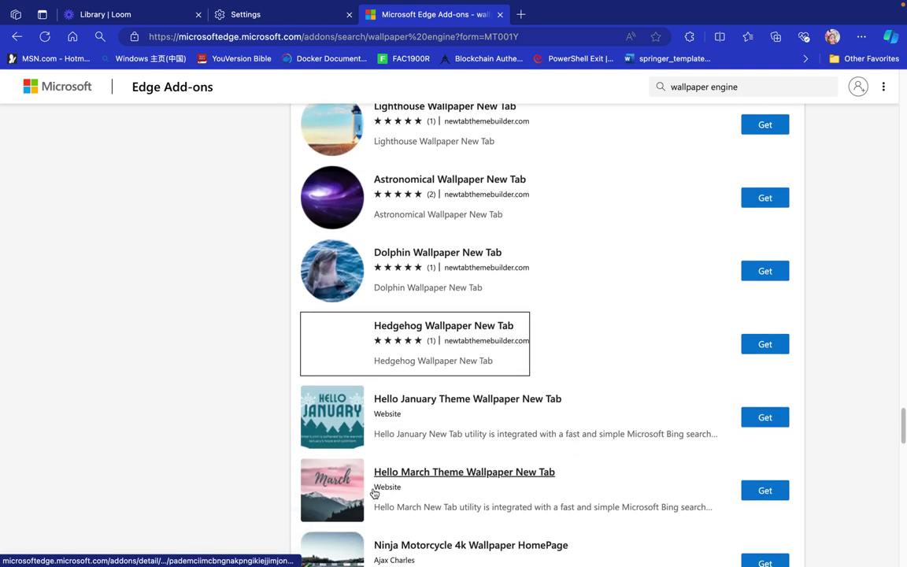
scroll(373, 491, "down", 3)
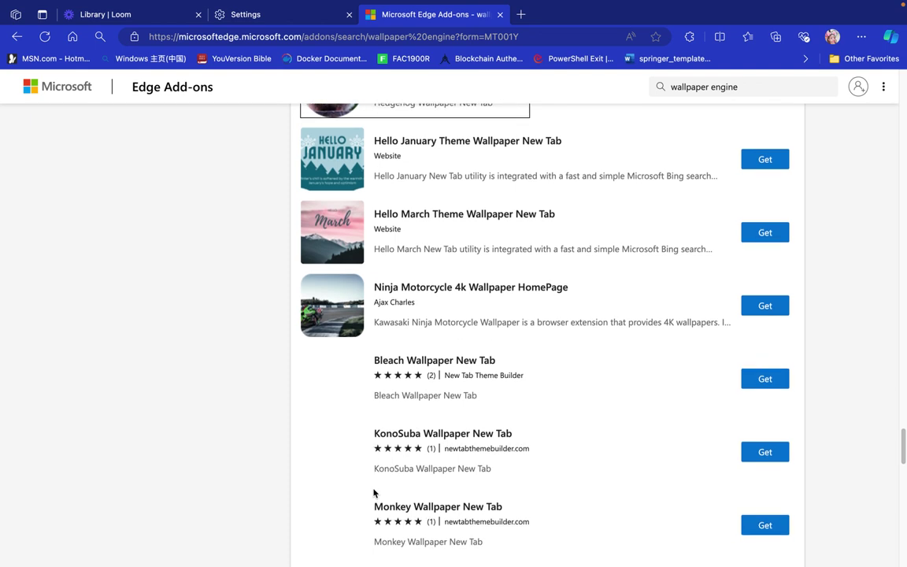
scroll(373, 492, "down", 5)
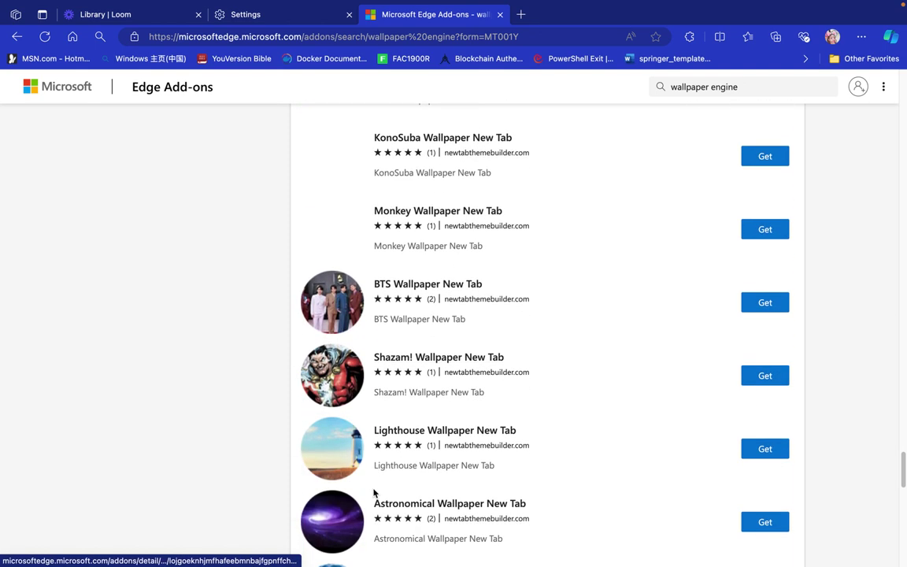
scroll(373, 492, "down", 3)
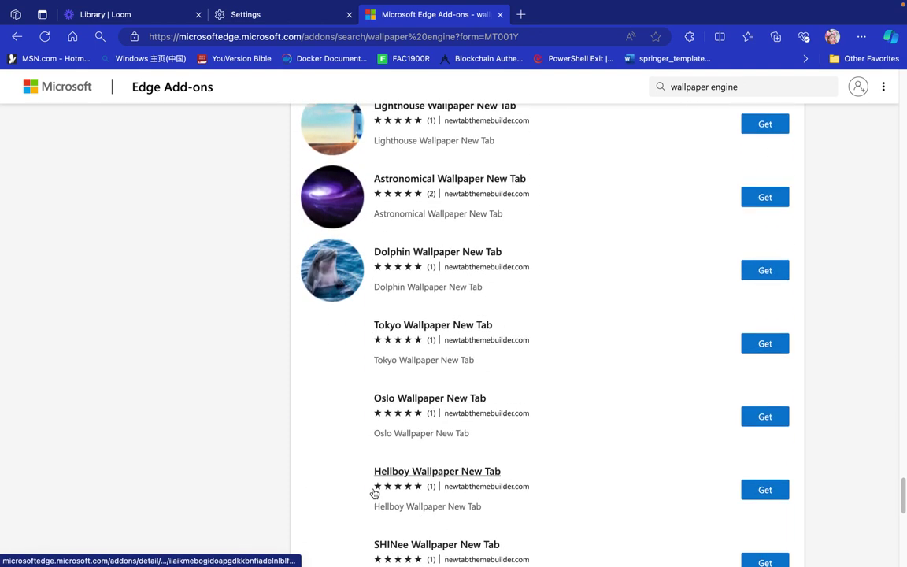
scroll(373, 492, "down", 2)
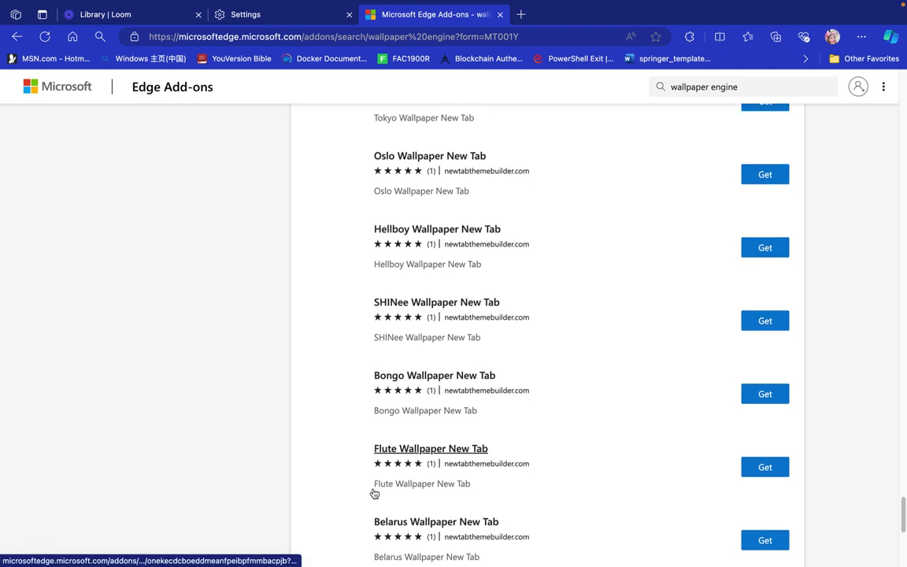
scroll(374, 492, "down", 3)
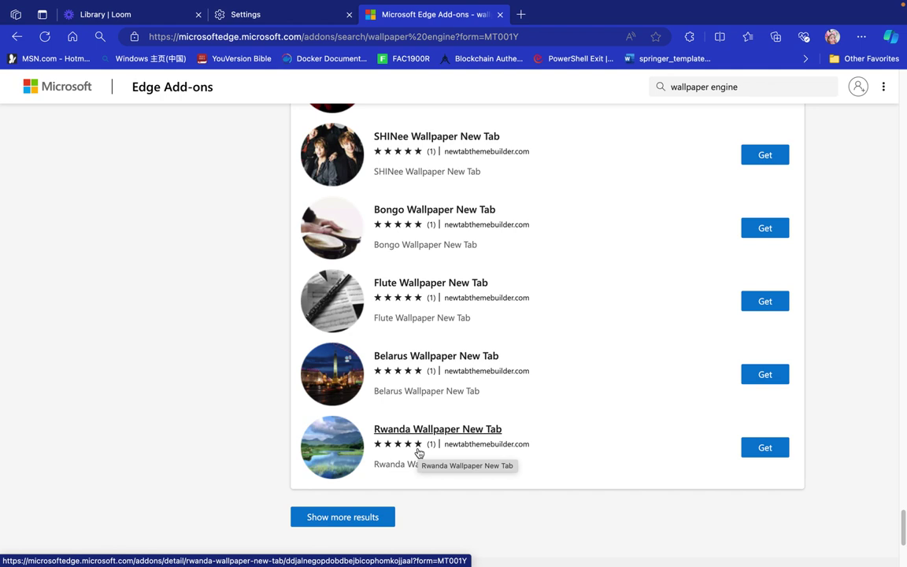
- Open the Belarus Wallpaper New Tab extension page in a new browser tab and switch to it
right_click(463, 360)
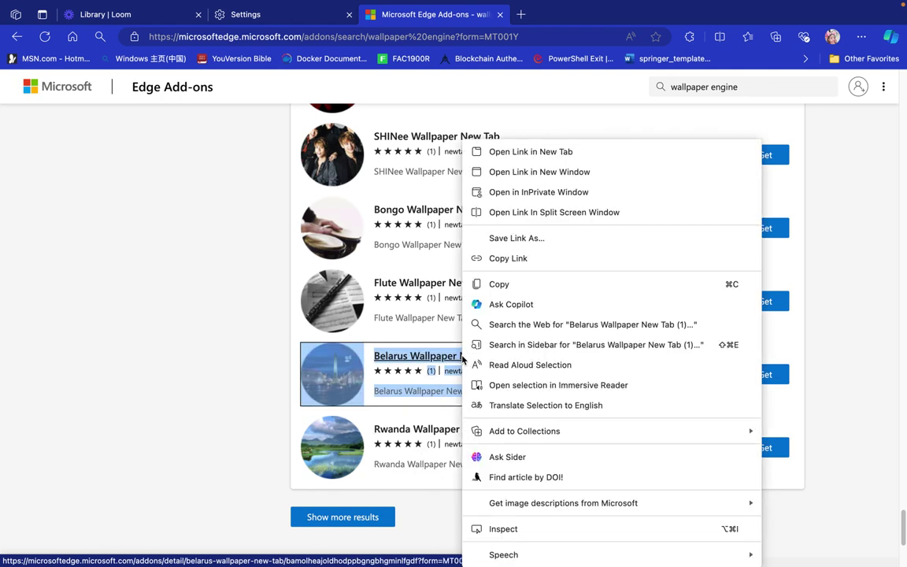
left_click(553, 151)
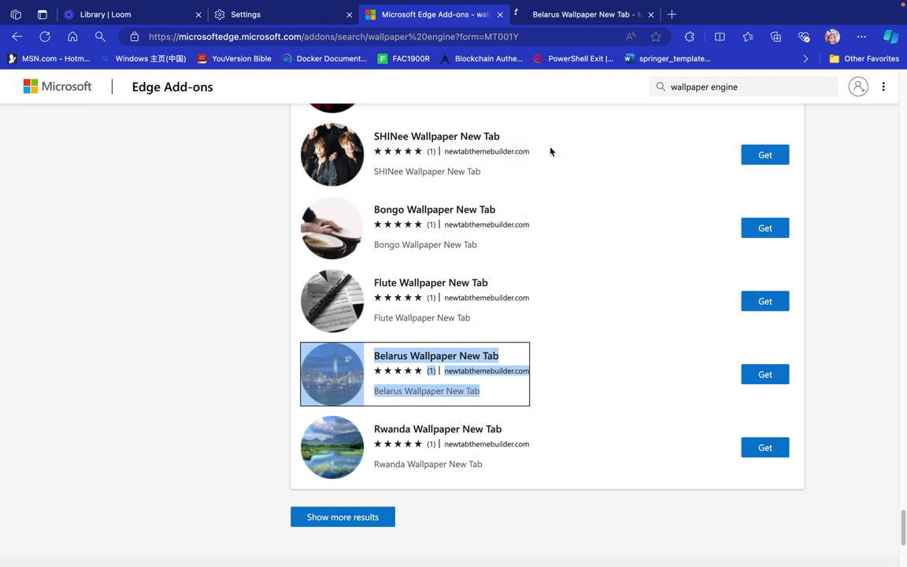
left_click(586, 17)
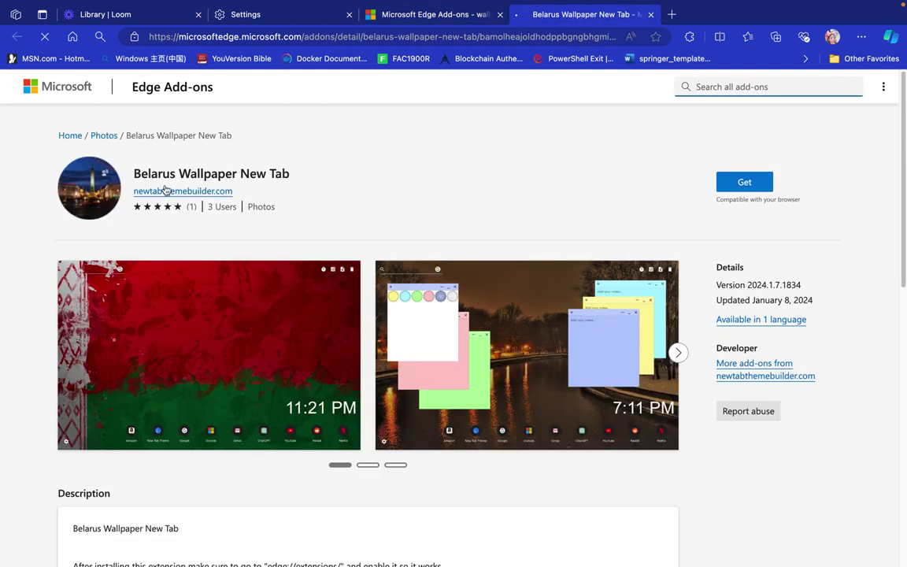
- Expand and read the Belarus Wallpaper New Tab extension's full description, including its features, and return to the search results
scroll(148, 308, "down", 5)
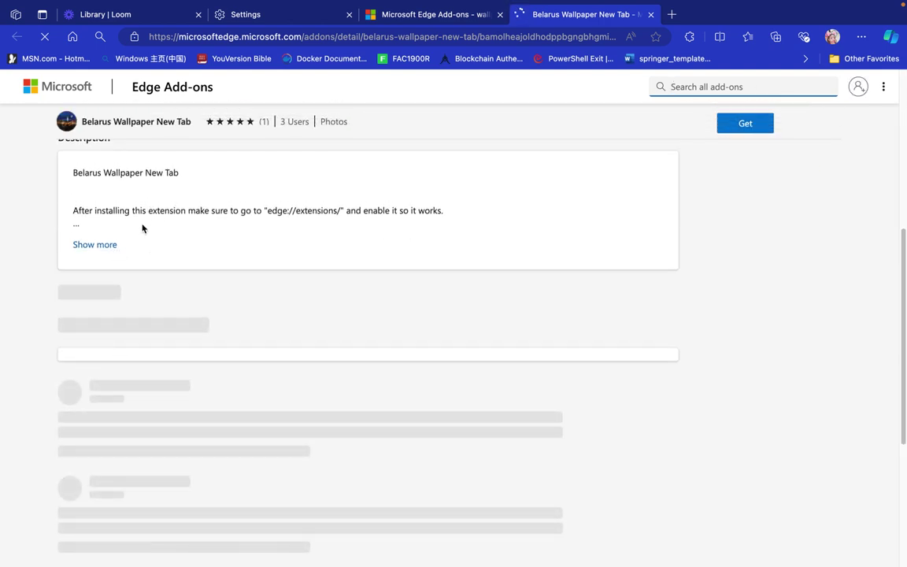
left_click(96, 244)
scroll(109, 253, "down", 4)
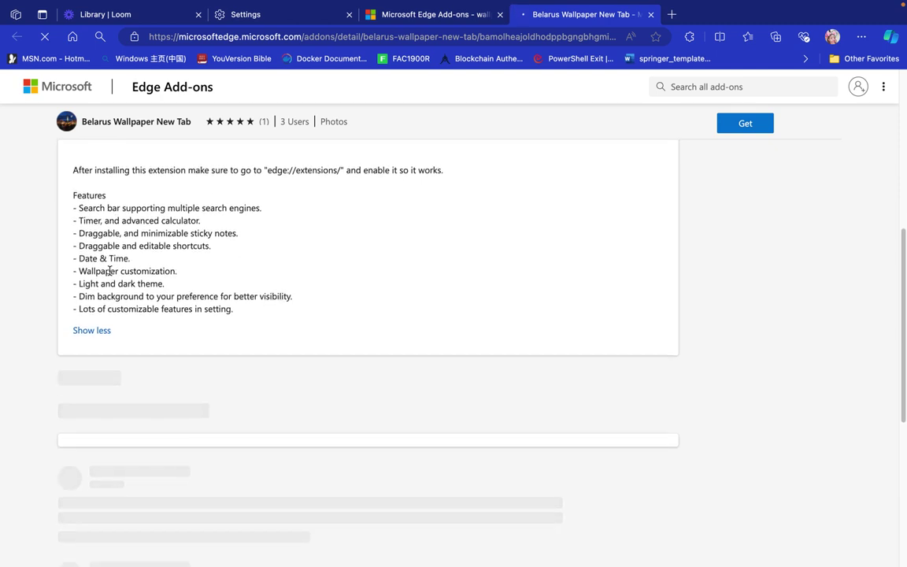
scroll(110, 275, "down", 1)
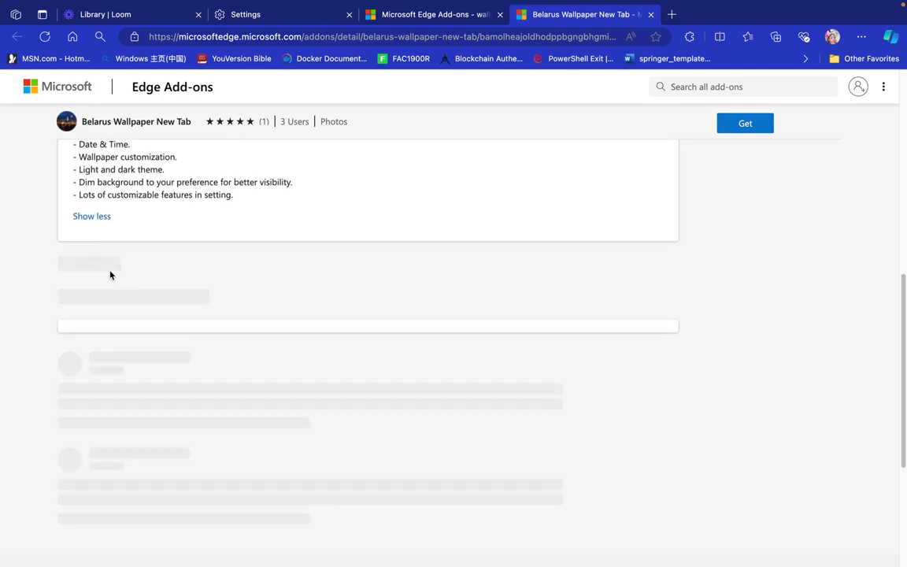
left_click(411, 15)
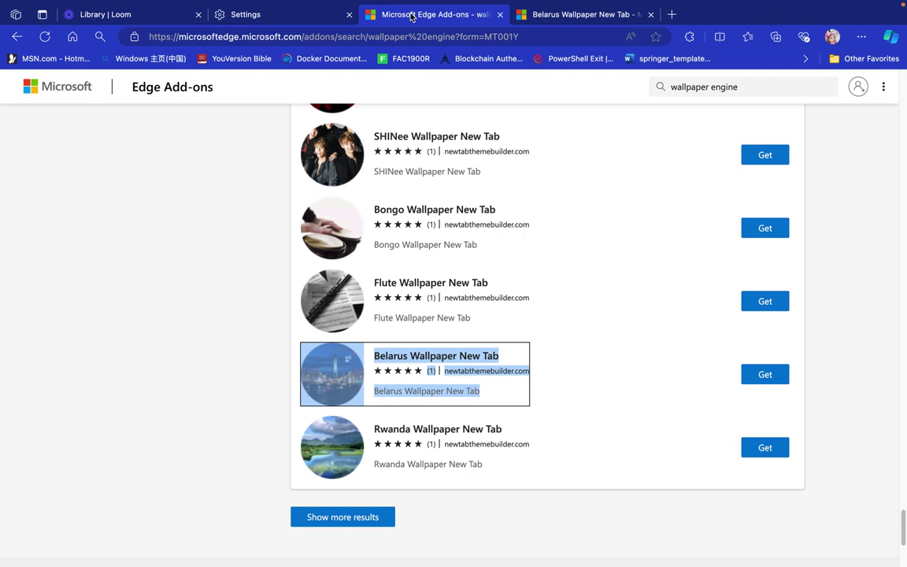
- Review the Belarus Wallpaper New Tab page's reviews section and feature list again, and return to the search results
left_click(535, 14)
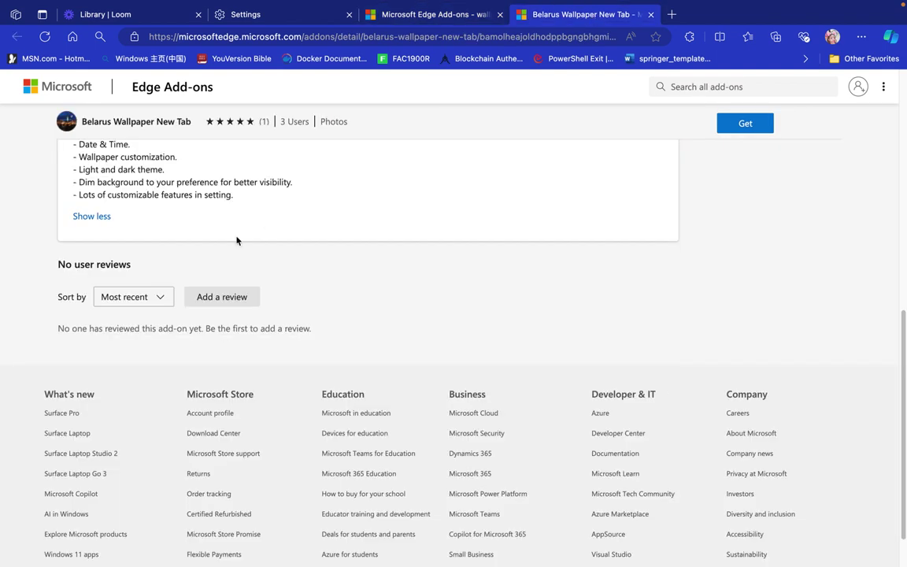
scroll(236, 240, "up", 1)
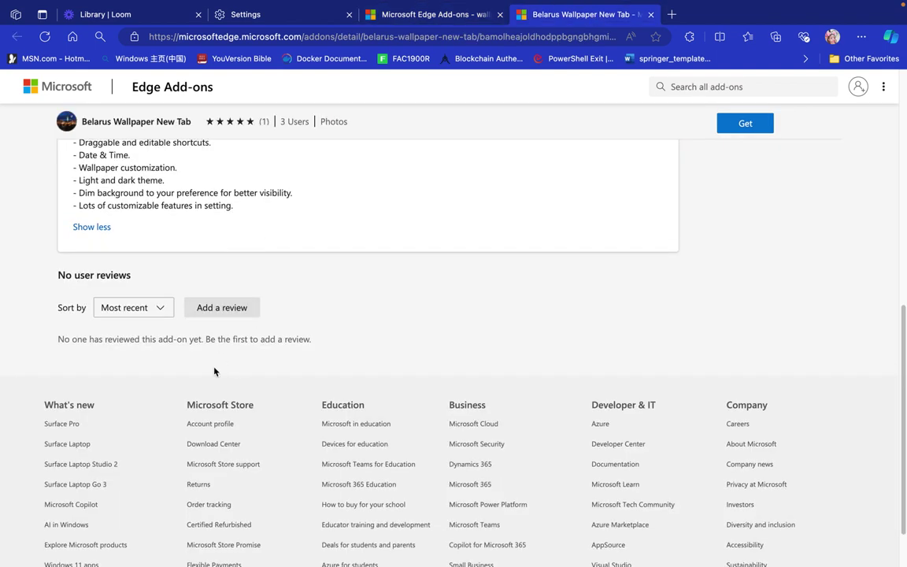
scroll(214, 370, "up", 5)
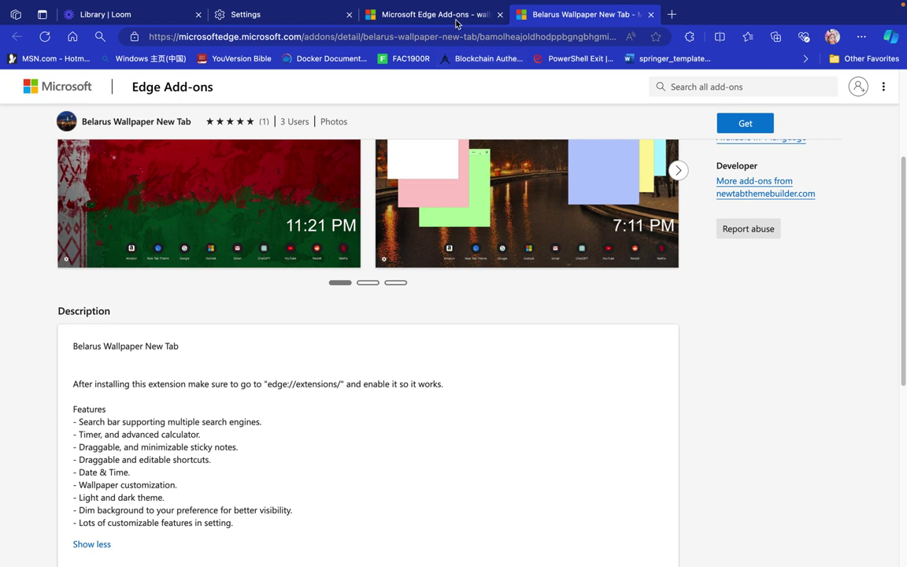
left_click(458, 19)
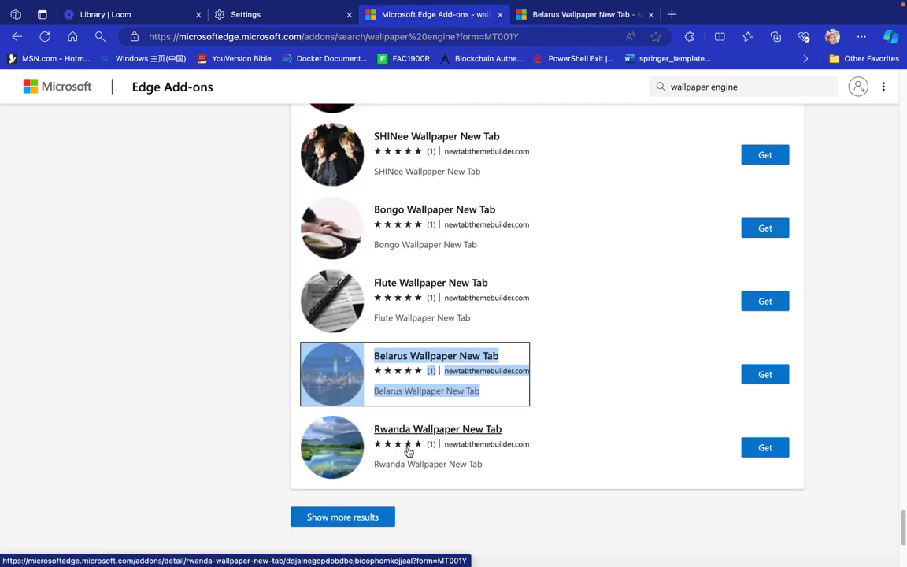
- Load more "wallpaper engine" search results and look through the newly added extensions
left_click(374, 518)
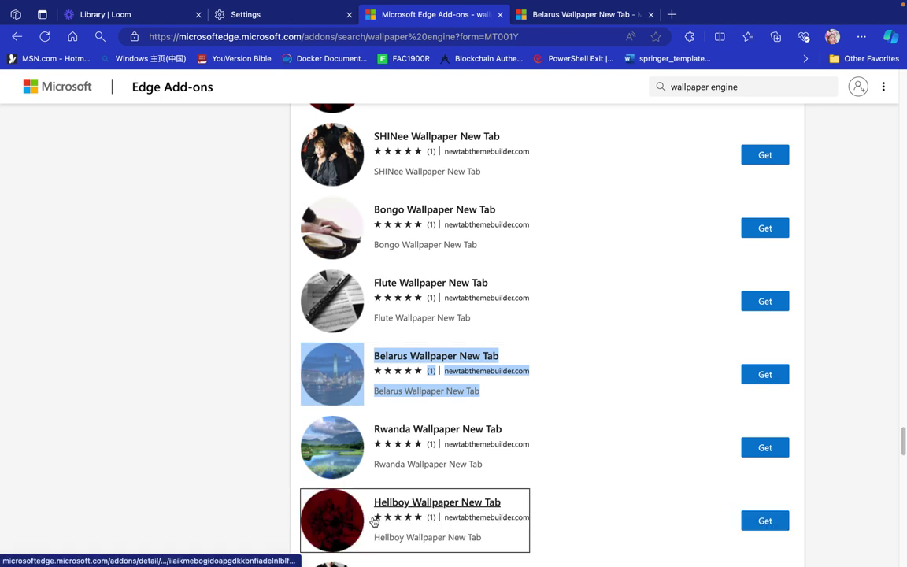
left_click(546, 475)
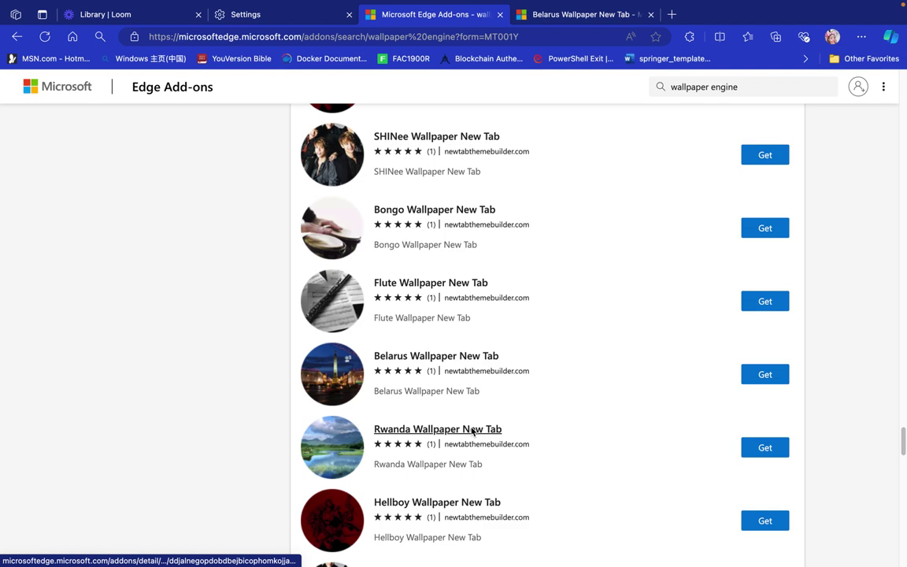
scroll(472, 431, "down", 3)
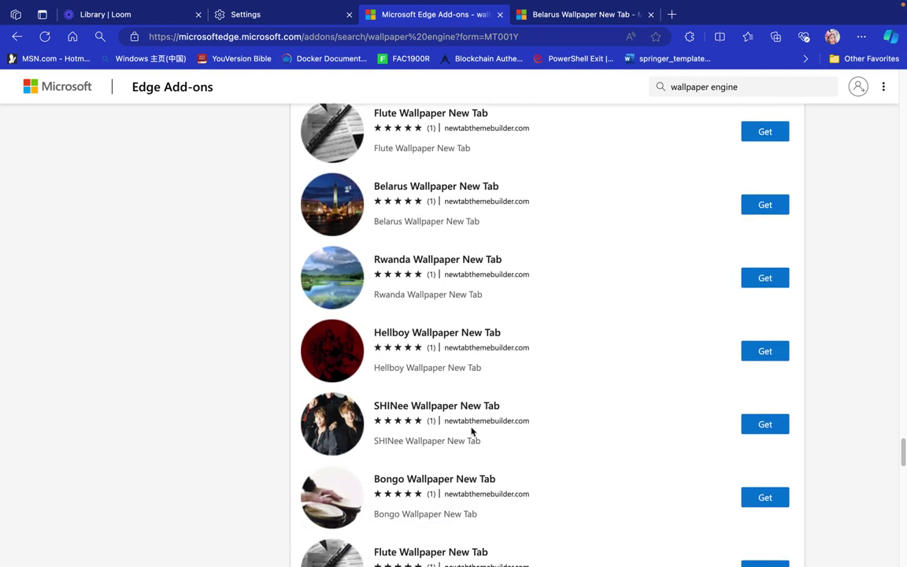
- Open the Rwanda Wallpaper New Tab page in a new browser tab and view all of its preview images
right_click(480, 265)
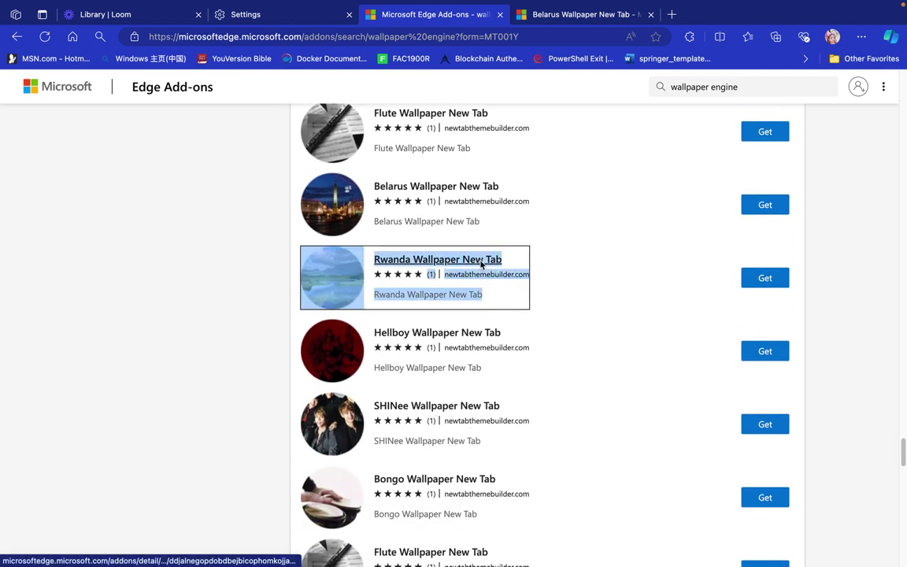
left_click(542, 155)
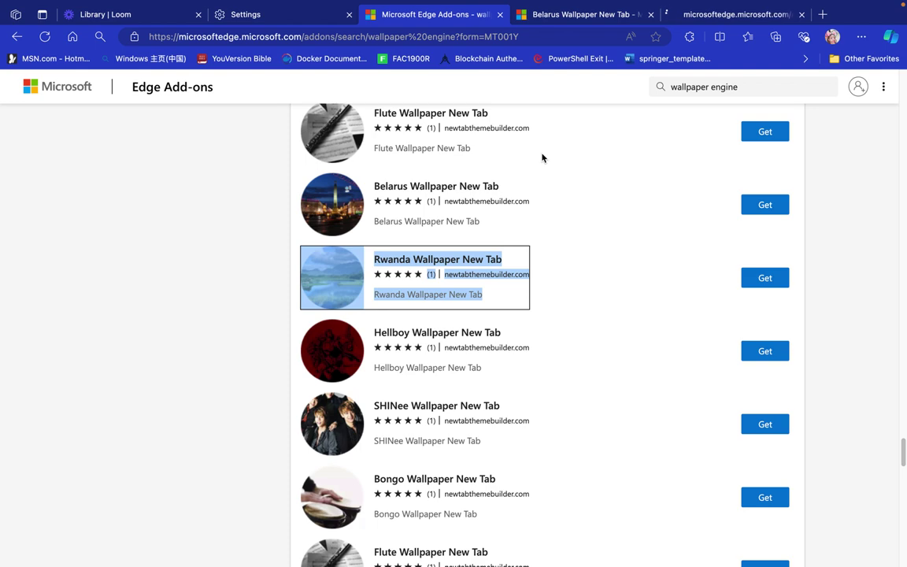
left_click(703, 19)
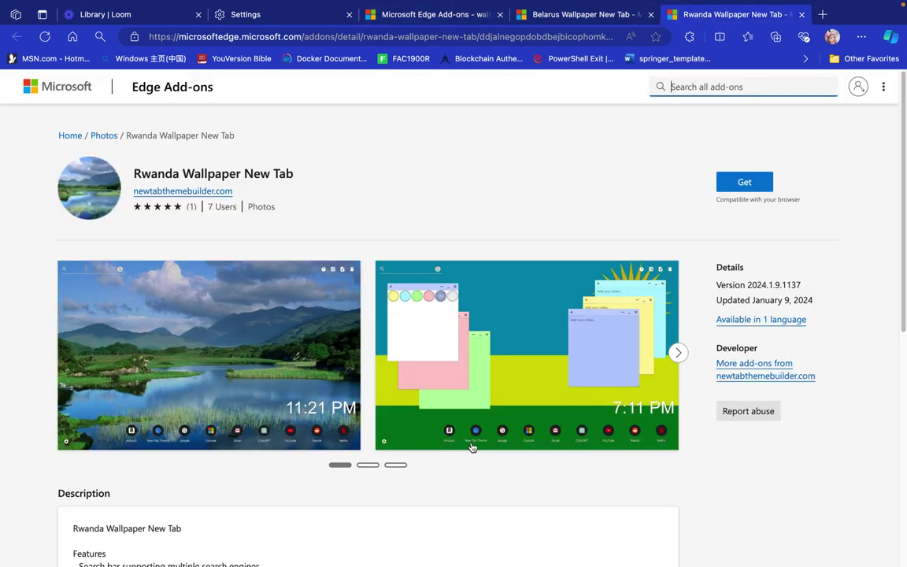
left_click(676, 353)
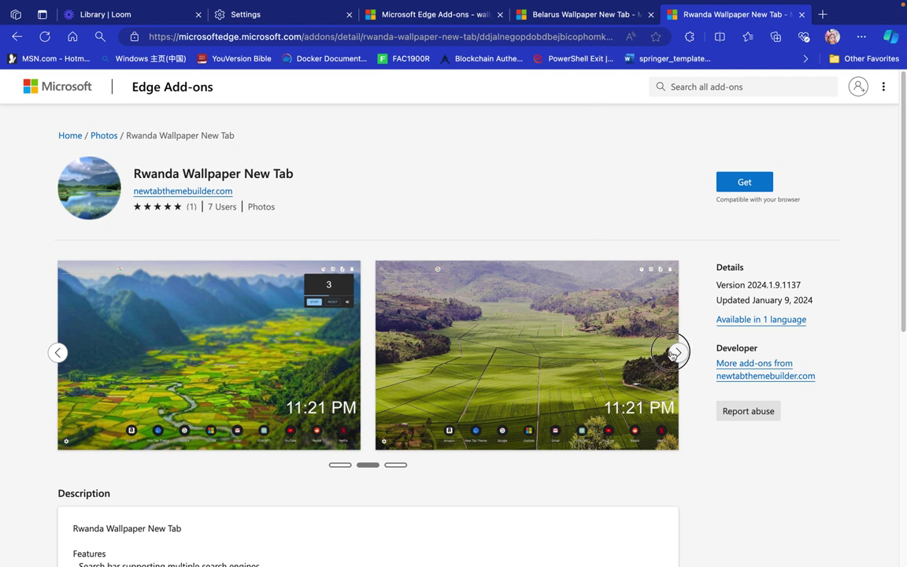
left_click(677, 353)
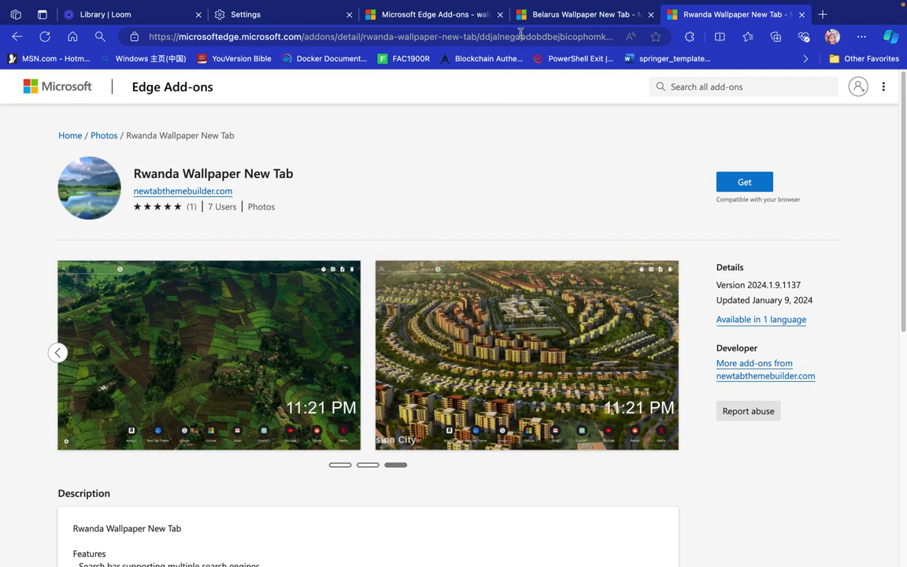
- View all preview images on the Belarus Wallpaper New Tab page and return to the search results
left_click(540, 16)
scroll(449, 260, "up", 2)
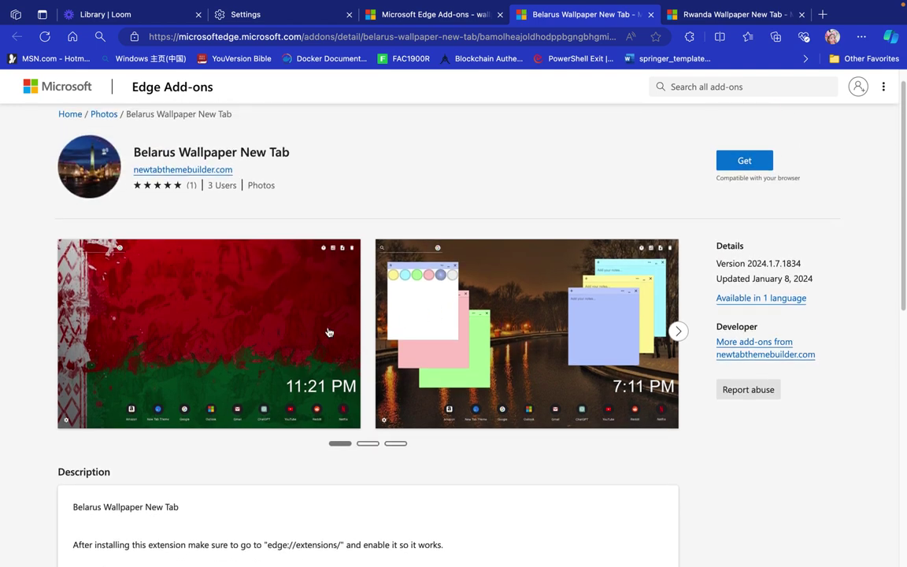
left_click(678, 332)
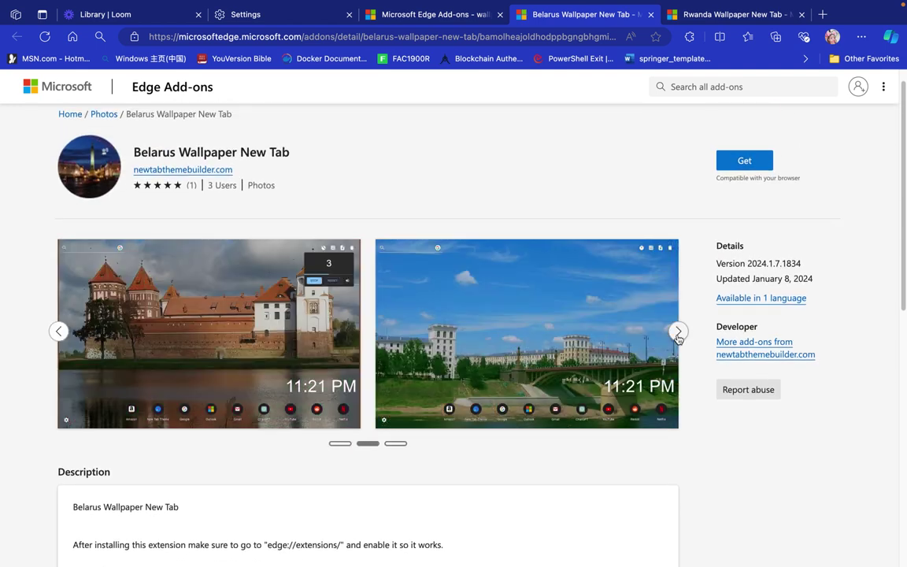
left_click(677, 332)
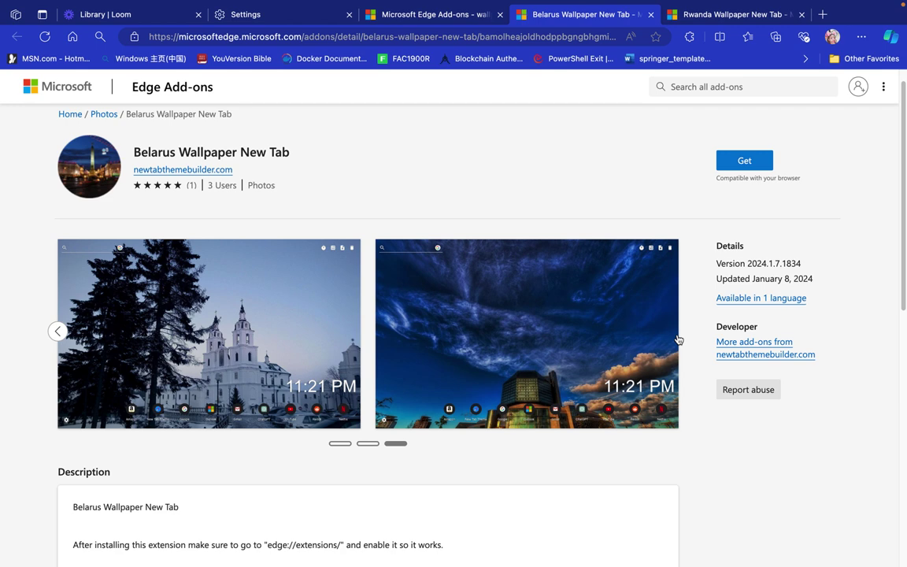
left_click(485, 25)
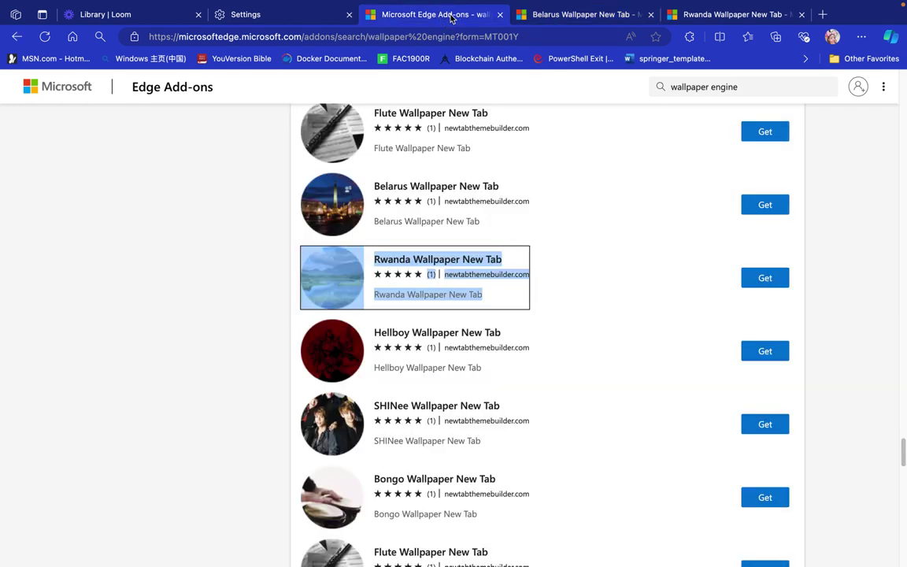
- Find the Comoros and ESwatini Wallpaper New Tab extensions further down the results and open each in a new browser tab
scroll(440, 286, "down", 4)
scroll(440, 286, "down", 3)
scroll(439, 284, "down", 4)
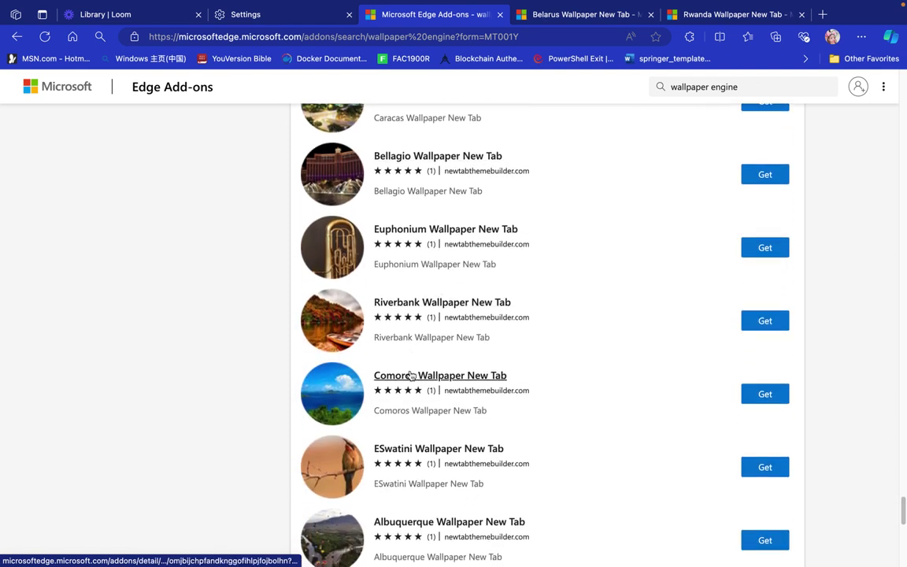
right_click(409, 381)
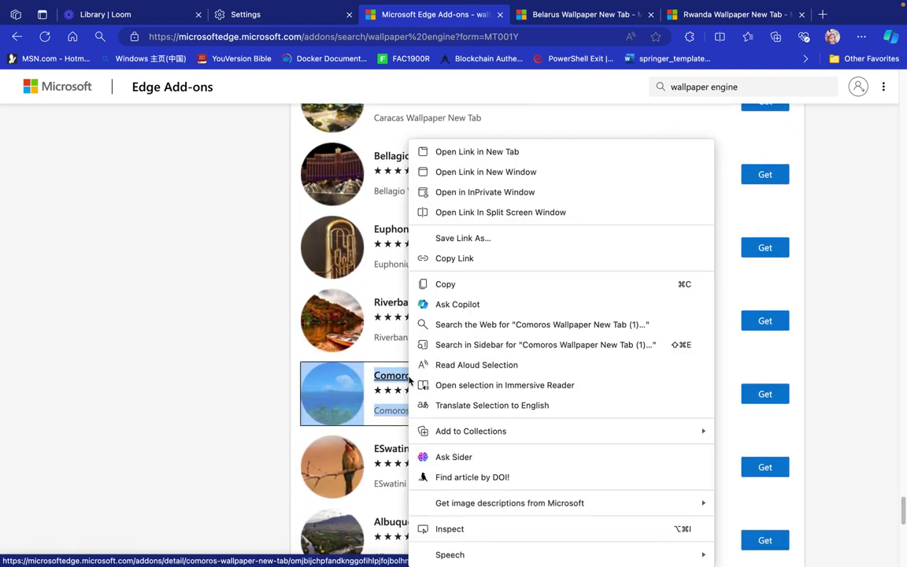
left_click(446, 151)
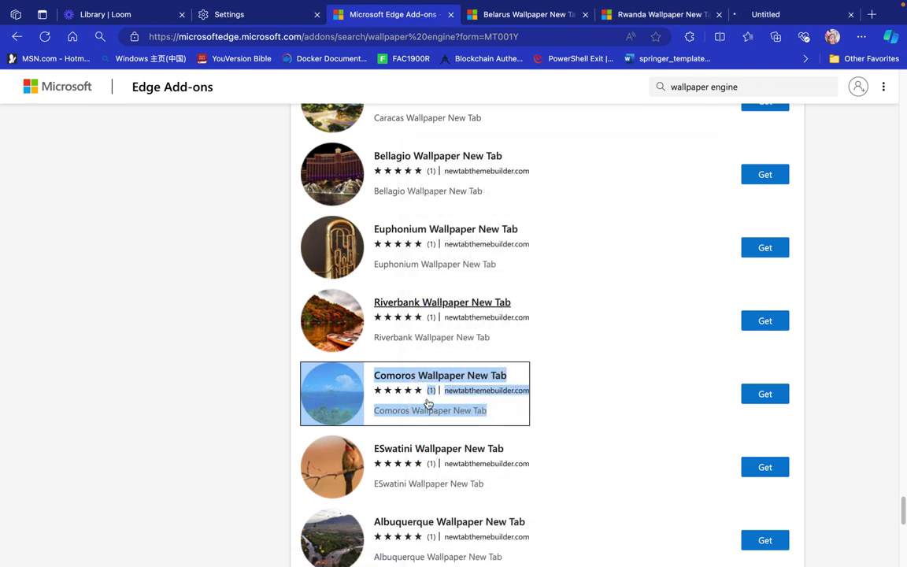
right_click(409, 455)
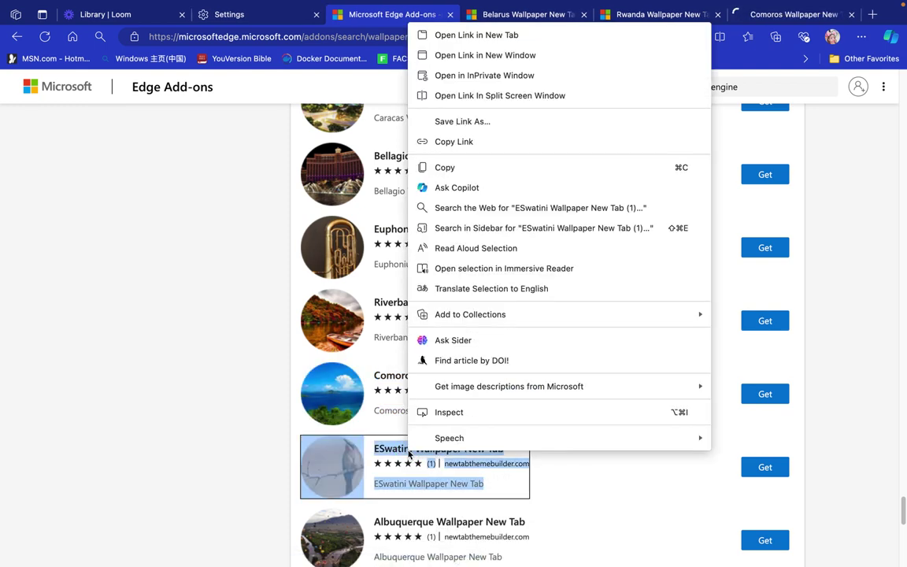
left_click(535, 36)
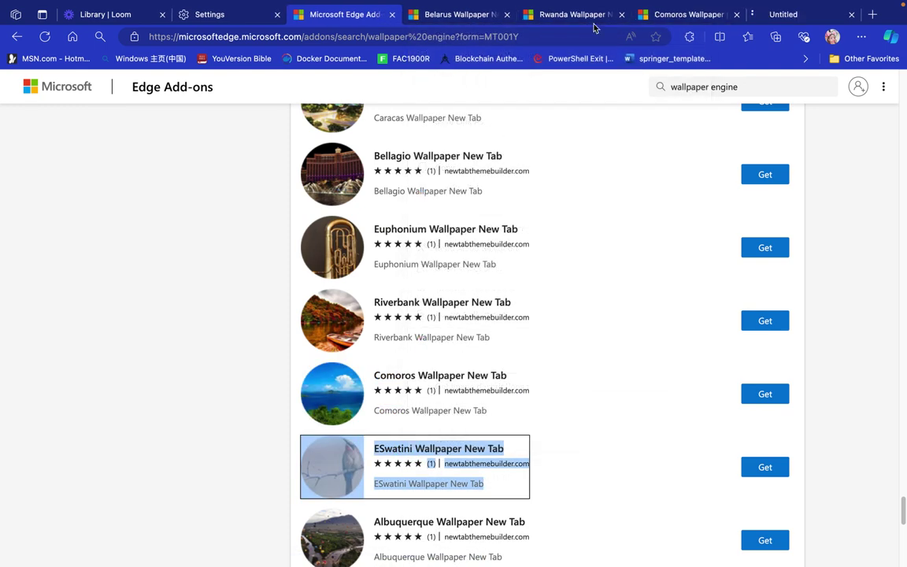
- Switch to the Comoros Wallpaper New Tab page and view all of its preview images
left_click(669, 11)
scroll(507, 239, "up", 10)
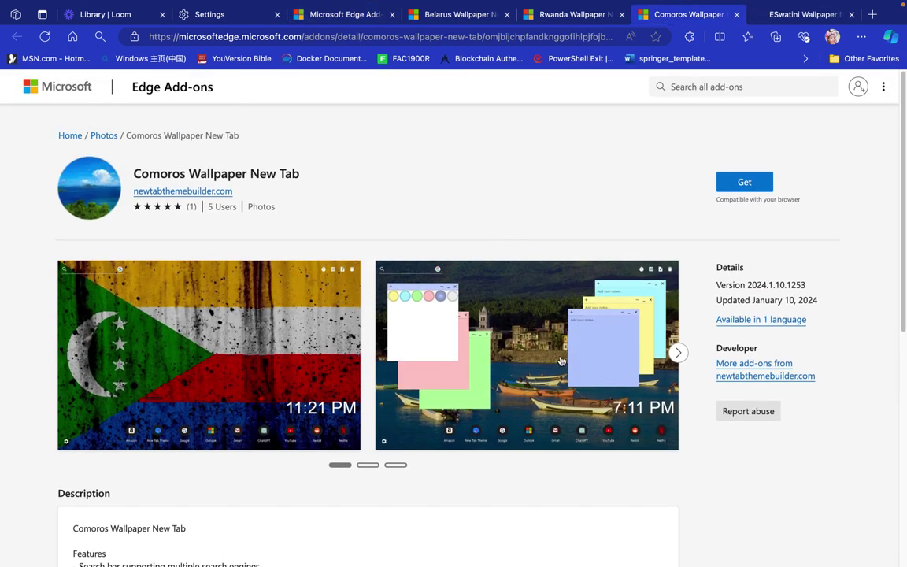
left_click(678, 355)
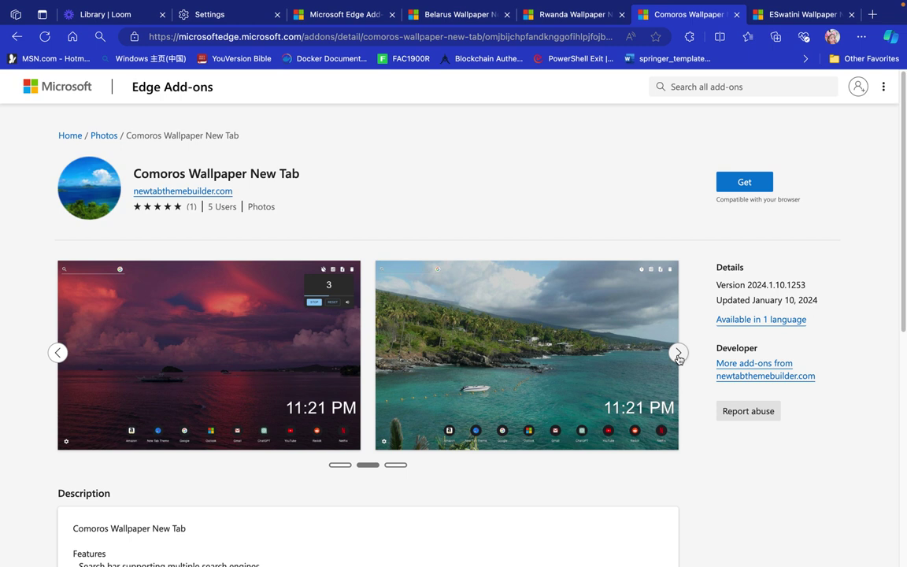
left_click(678, 355)
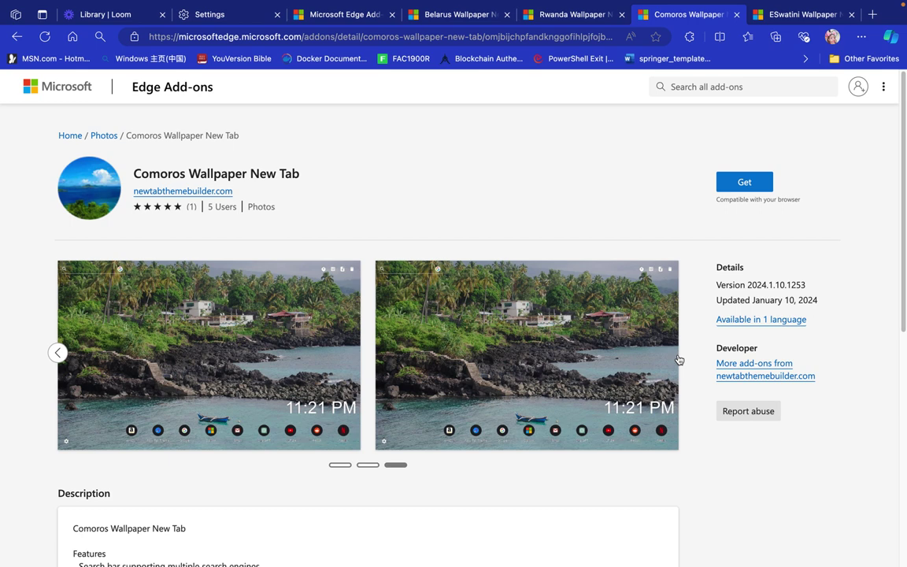
- Switch to the ESwatini Wallpaper New Tab page and view all of its preview images
mouse_move(811, 28)
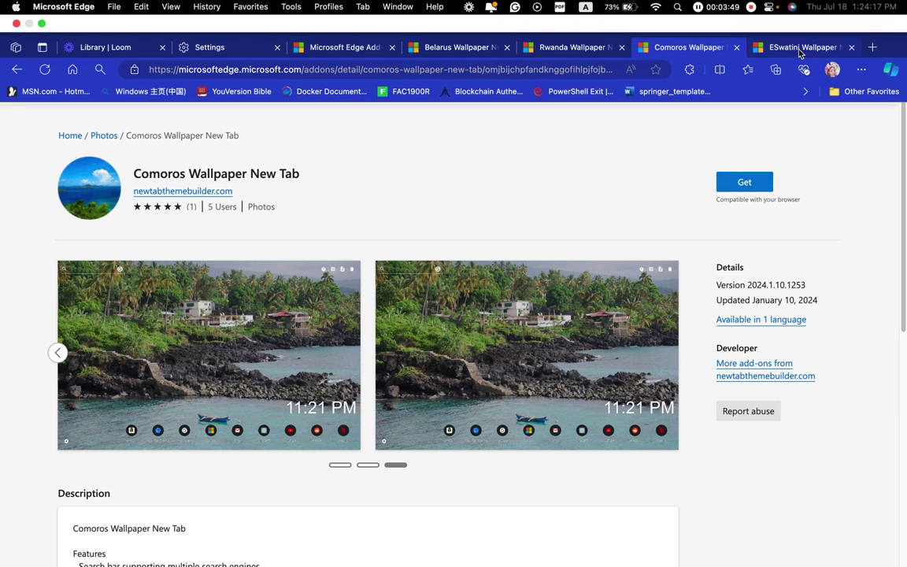
left_click(799, 49)
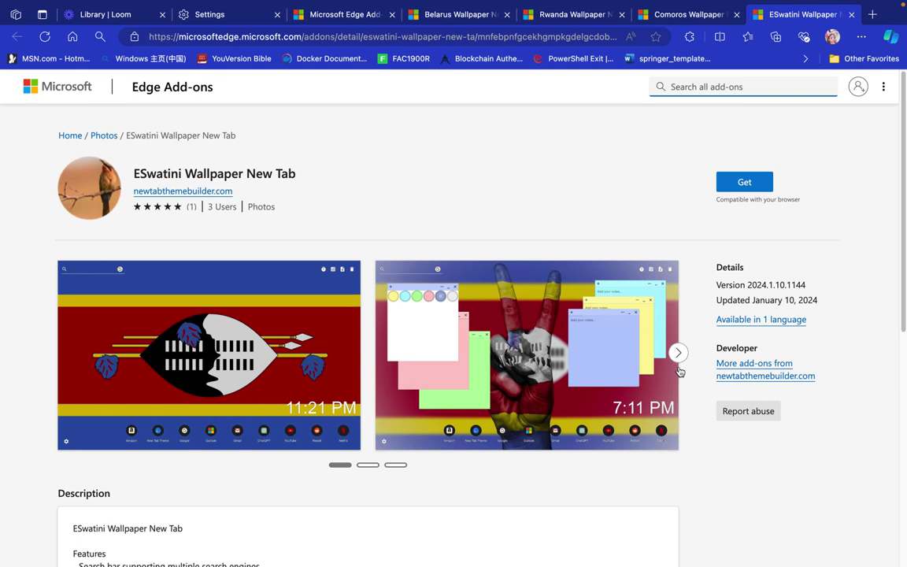
left_click(679, 354)
left_click(678, 354)
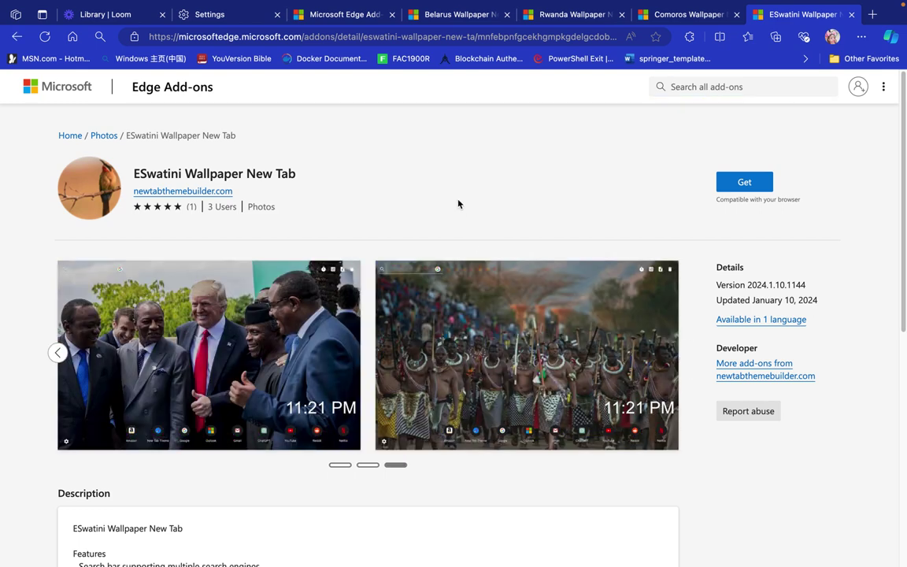
- Compare the Belarus and Rwanda extension pages, and add the Belarus Wallpaper New Tab extension to Microsoft Edge
left_click(444, 21)
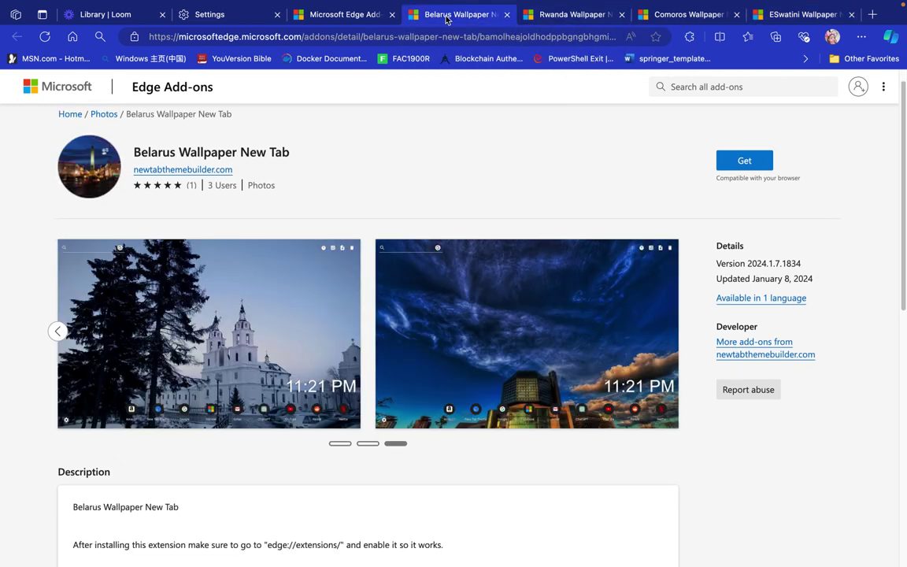
left_click(563, 18)
left_click(453, 16)
left_click(745, 163)
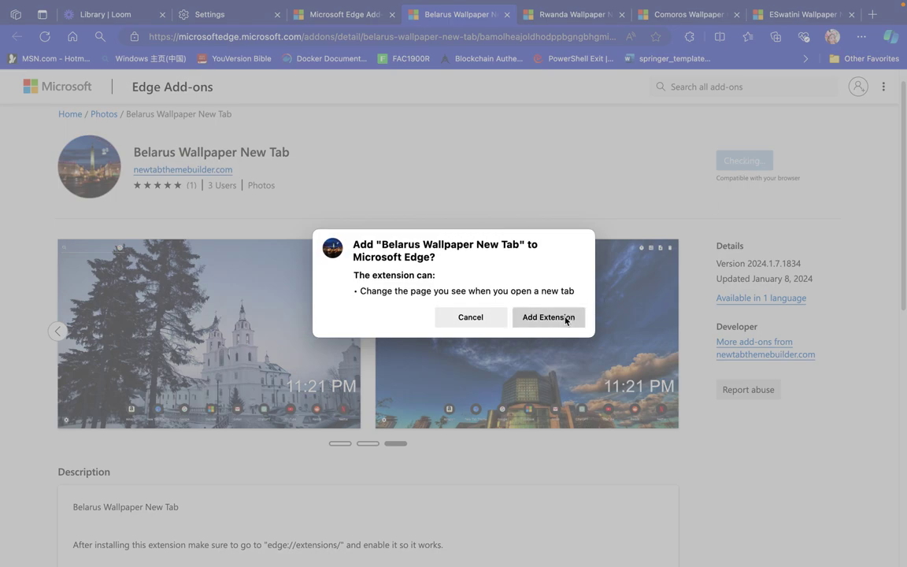
left_click(565, 319)
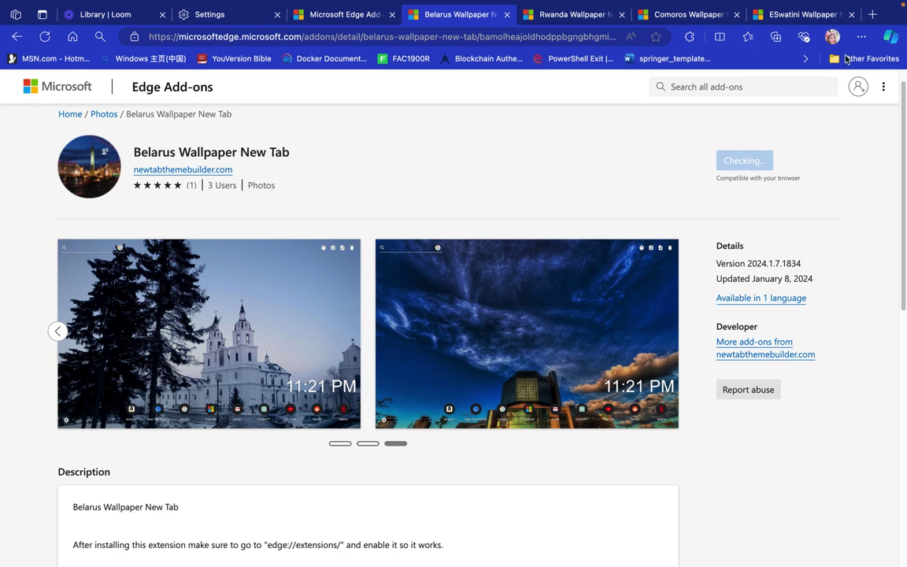
- Check the background in a new browser tab, closing the ESwatini page, and return to the Belarus extension page
left_click(873, 14)
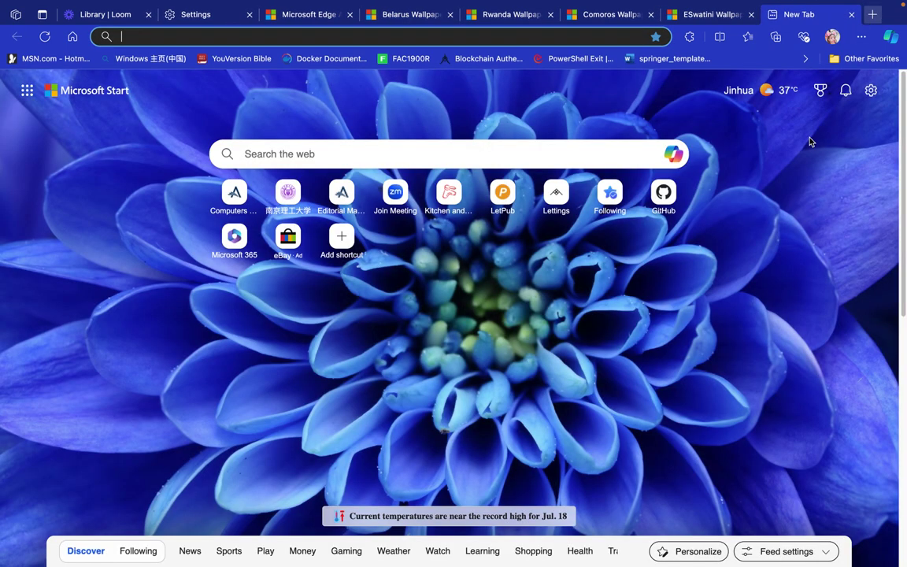
left_click(701, 14)
middle_click(696, 16)
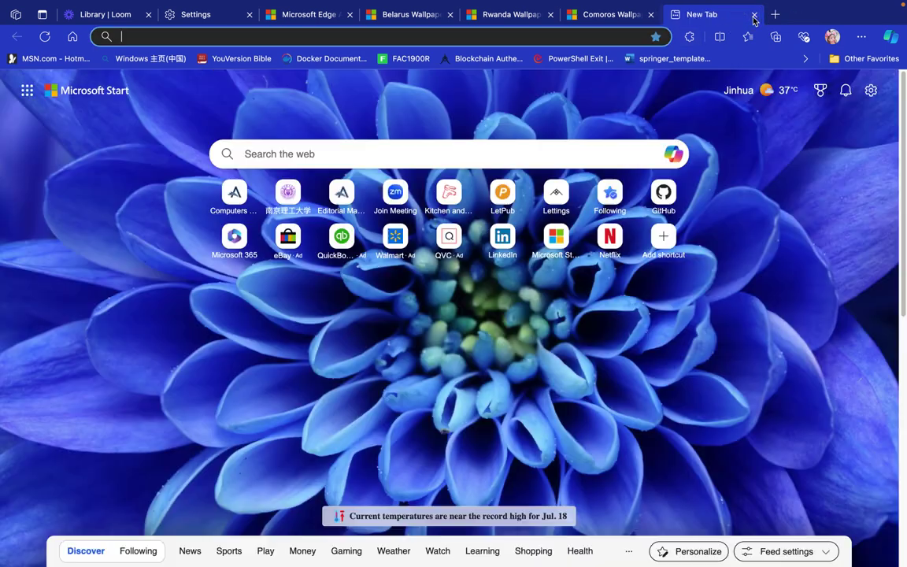
left_click(511, 17)
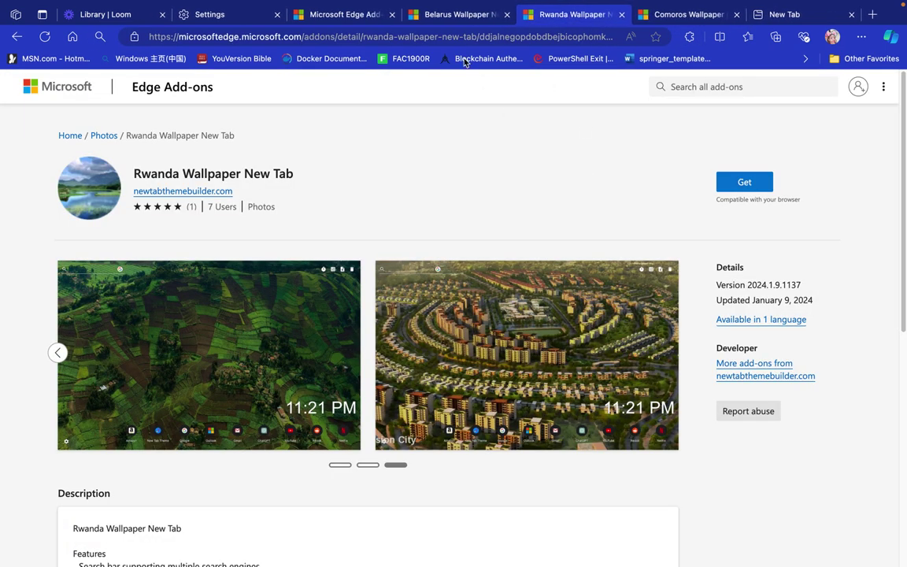
left_click(481, 22)
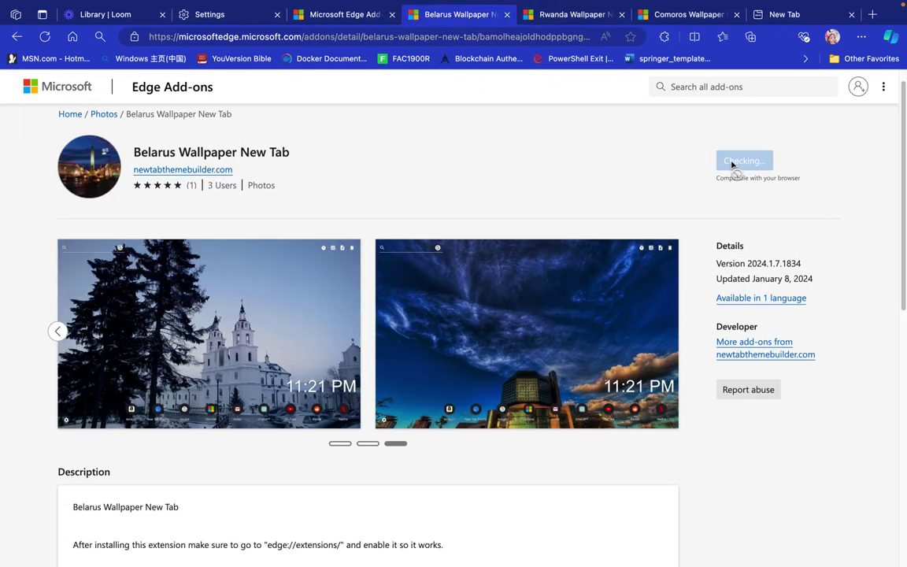
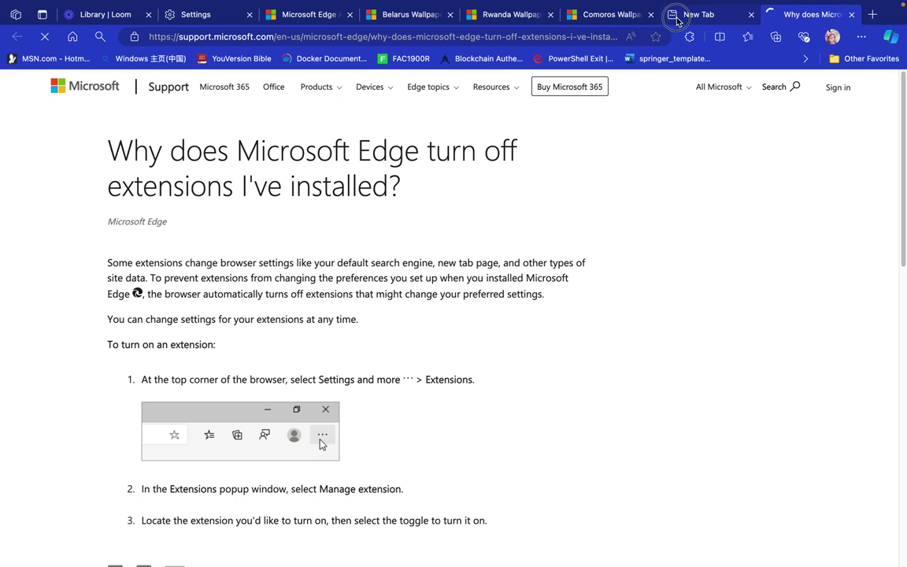
- Open the page for managing installed extensions and look through the list for the wallpaper extensions
left_click(689, 37)
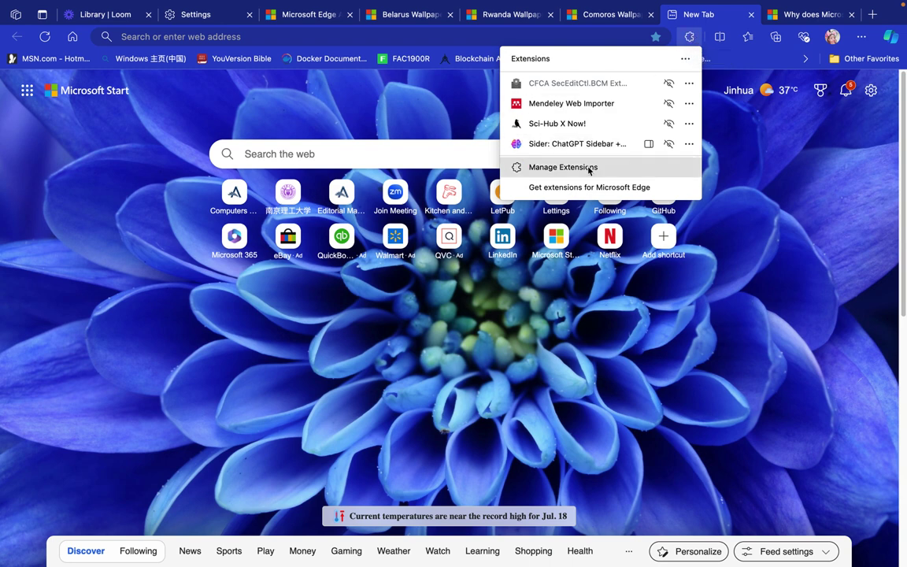
left_click(551, 167)
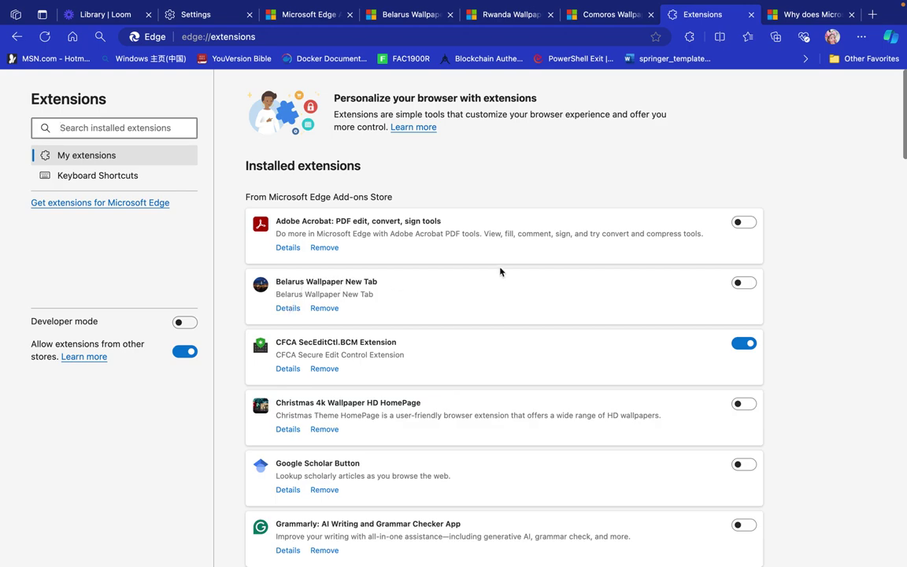
scroll(723, 299, "down", 15)
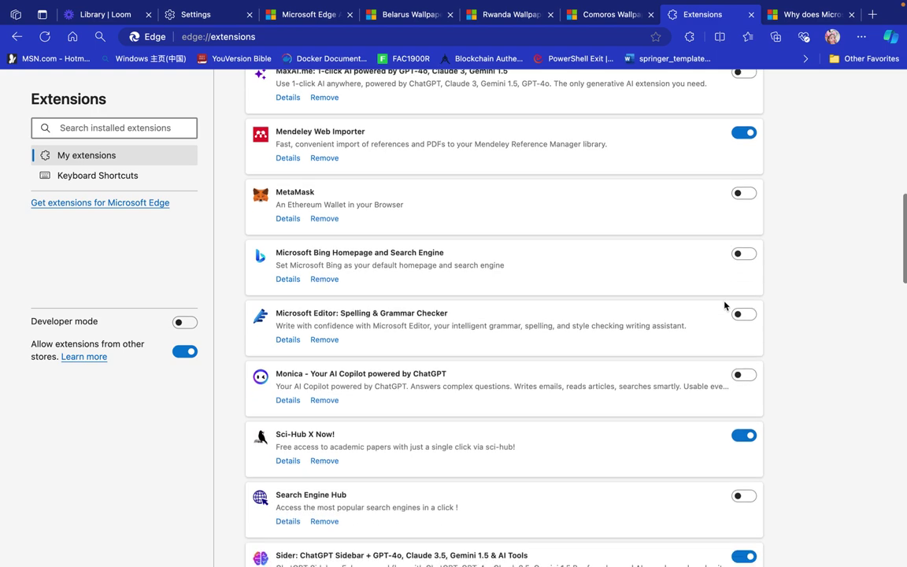
scroll(723, 312, "up", 6)
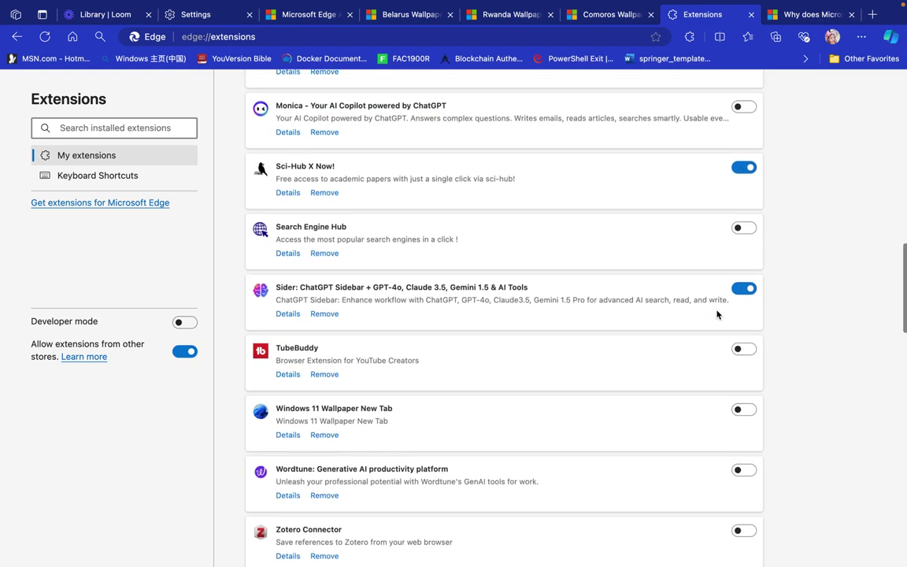
scroll(717, 314, "up", 4)
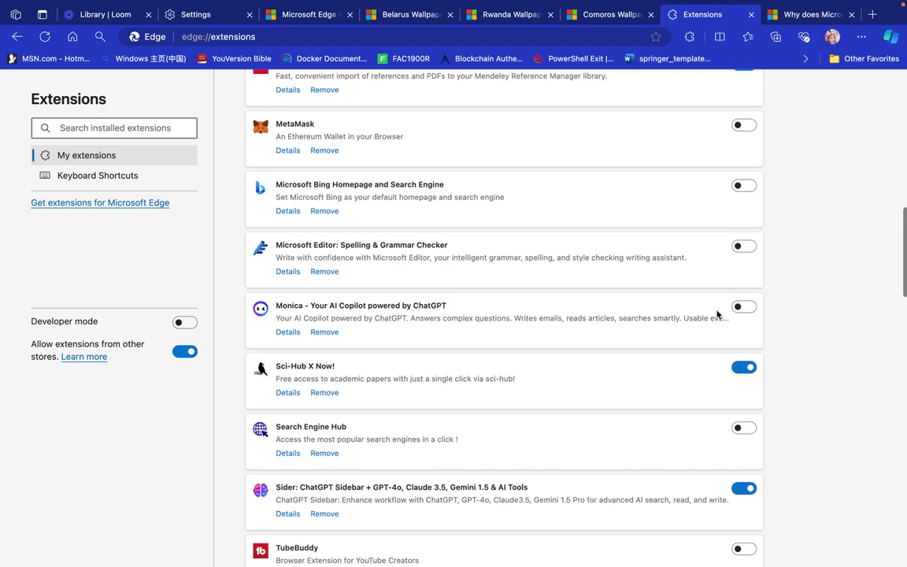
scroll(716, 314, "up", 4)
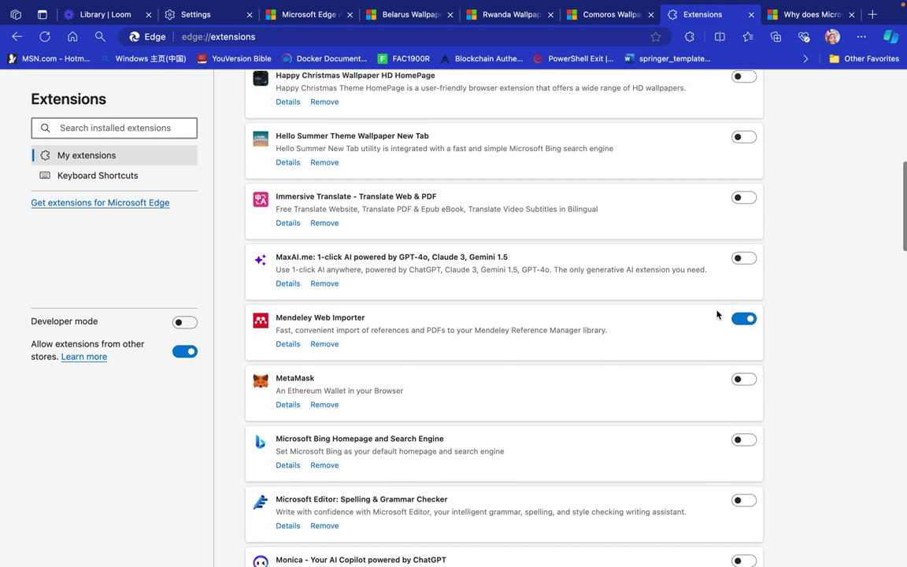
scroll(424, 206, "up", 2)
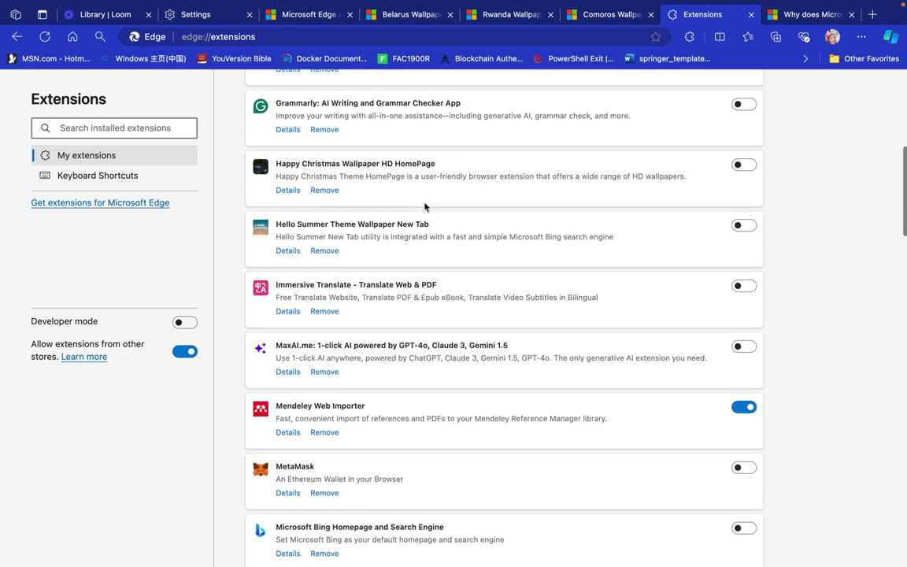
scroll(413, 279, "up", 1)
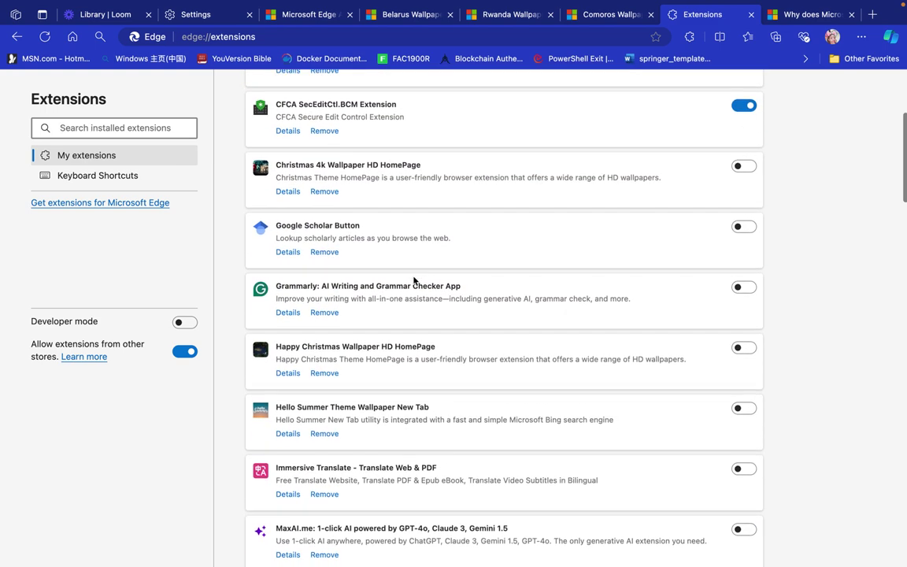
key("super+bracketleft")
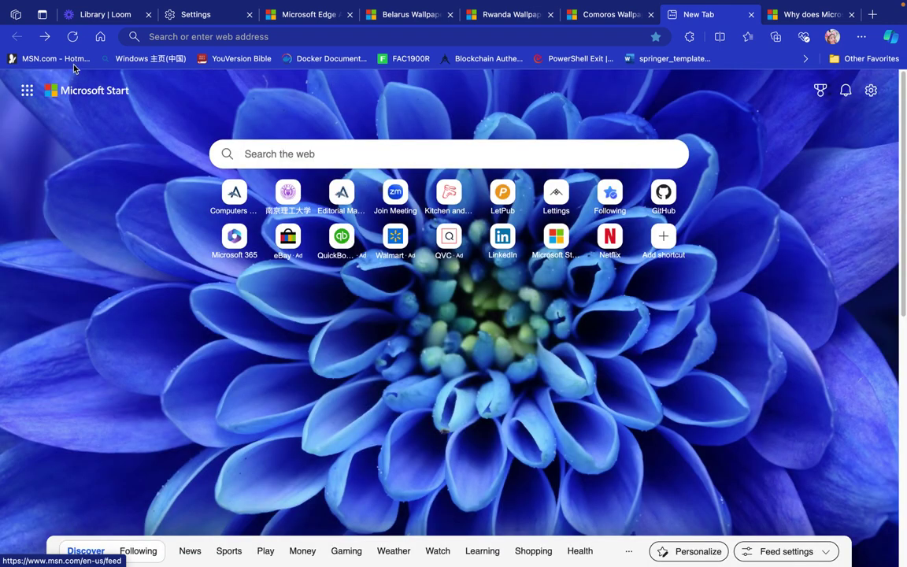
left_click(45, 36)
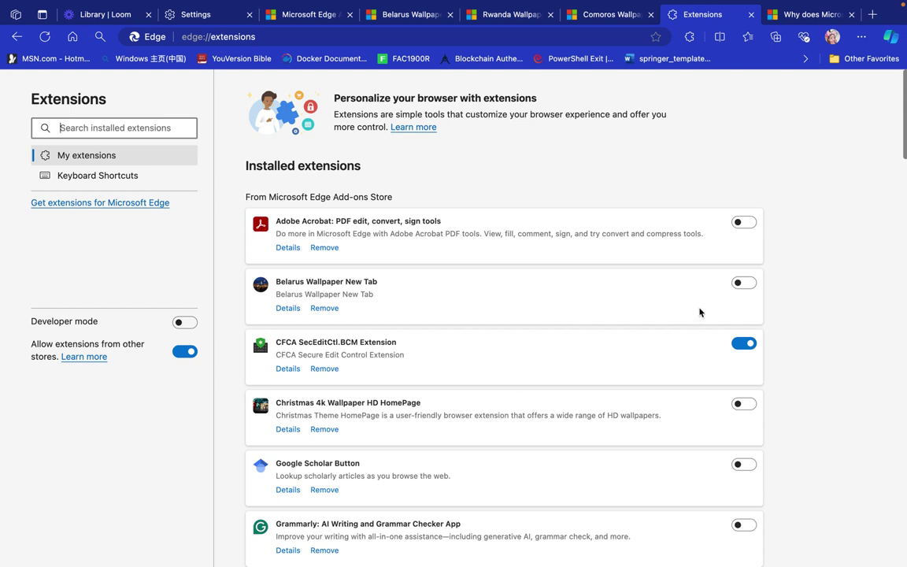
- Turn on the Belarus Wallpaper New Tab extension and keep its changes in a new browser tab
left_click(754, 284)
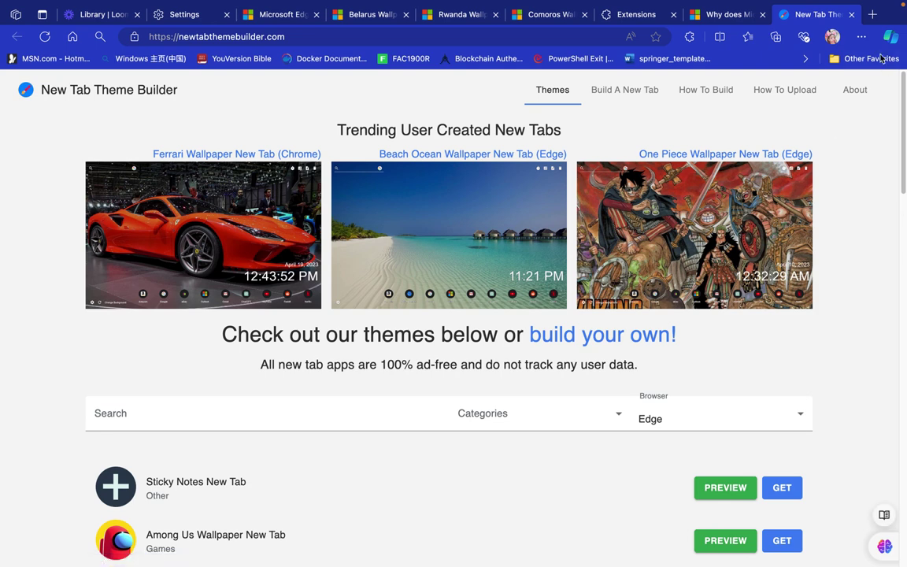
left_click(872, 16)
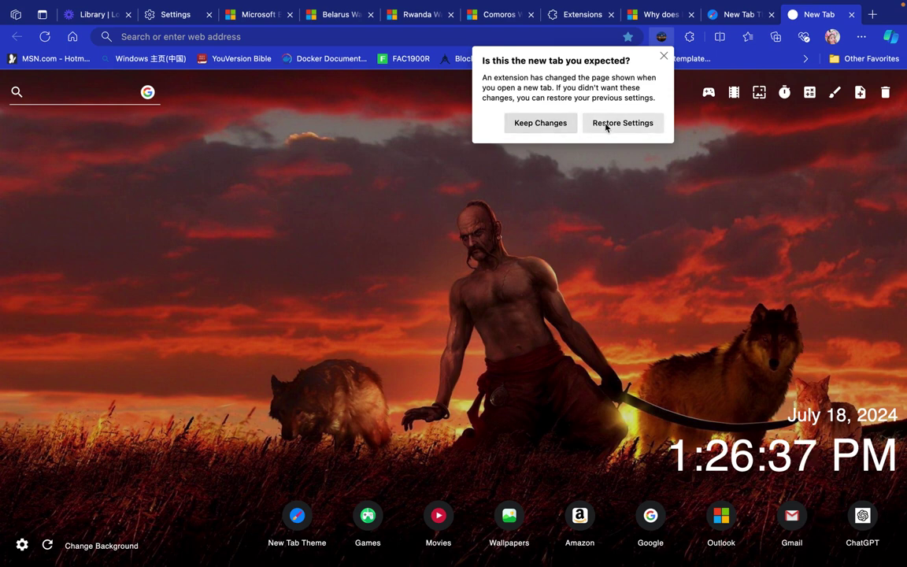
left_click(554, 129)
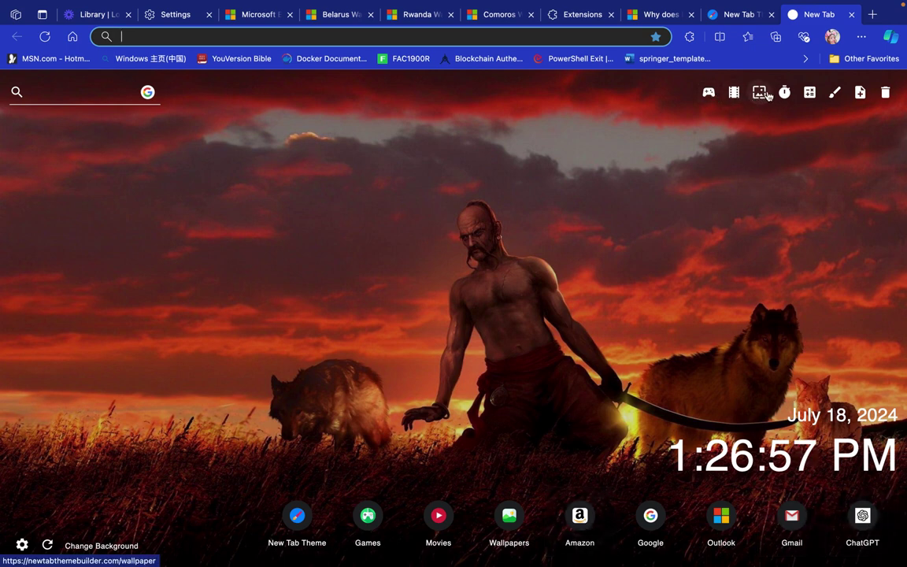
- Create a sticky note on the new tab page and change its color to light blue
left_click(858, 93)
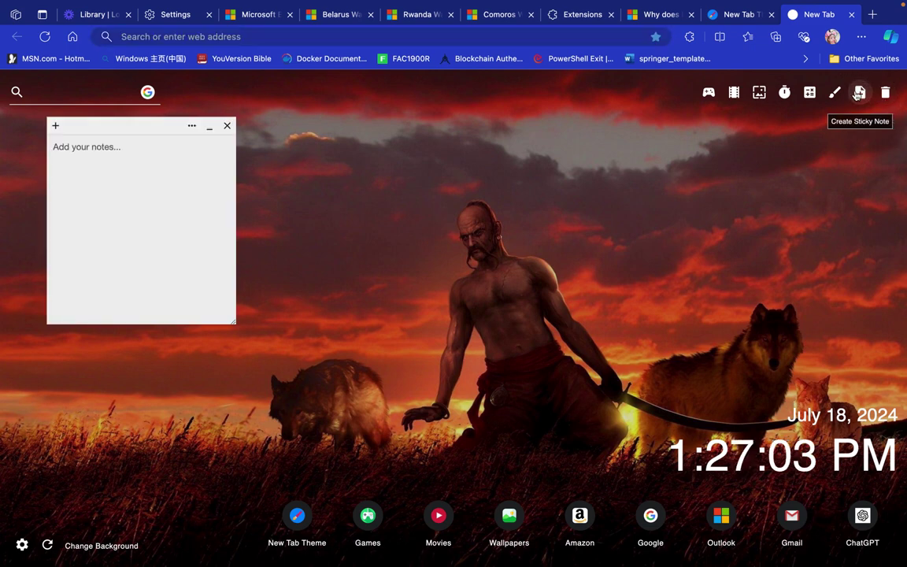
left_click(191, 126)
left_click(193, 153)
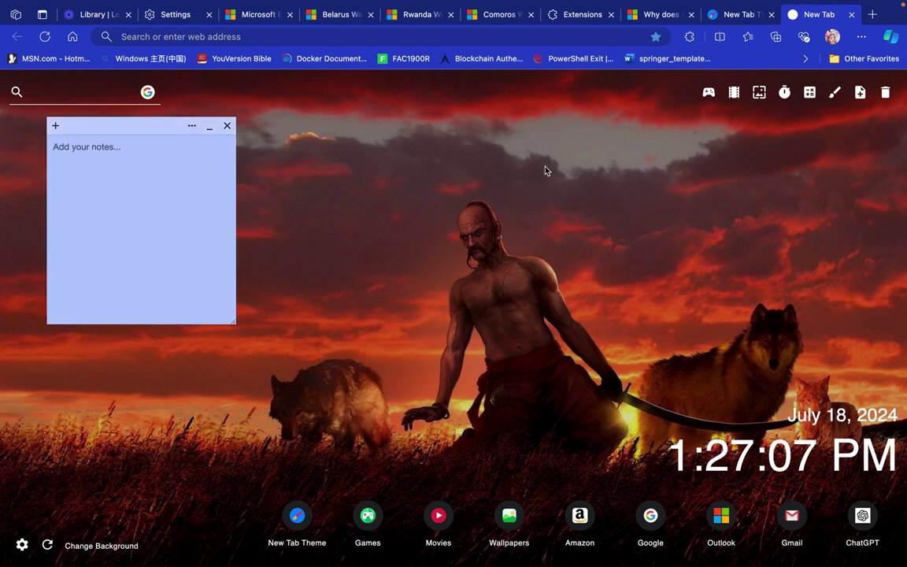
- View the new tab page's drawing canvas and the calculator's Scientific and Matrix modes, closing both tools
left_click(833, 94)
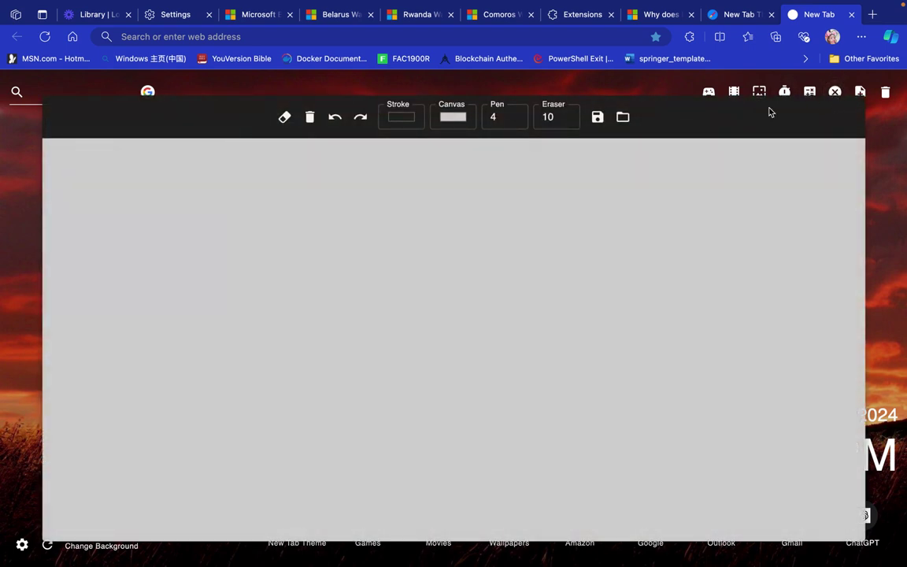
left_click(869, 224)
left_click(812, 93)
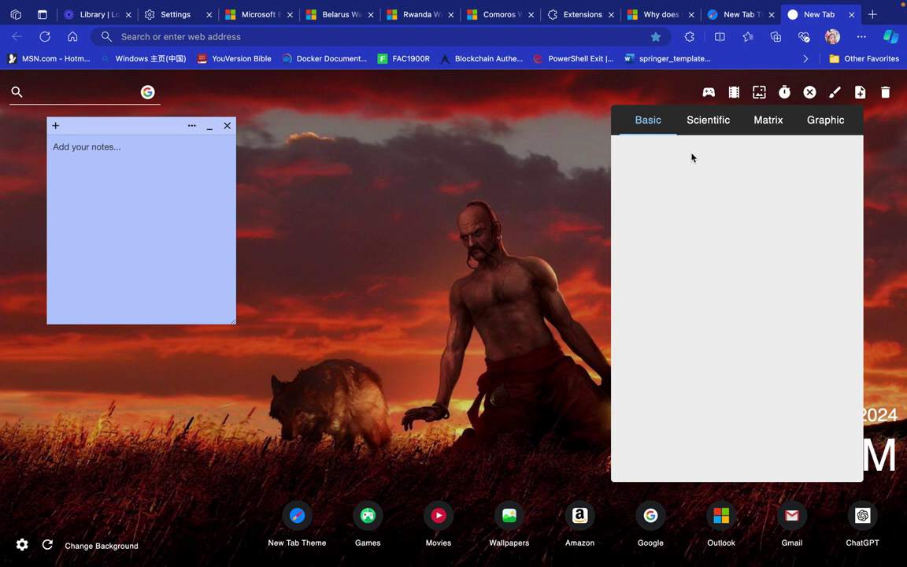
left_click(696, 126)
left_click(765, 124)
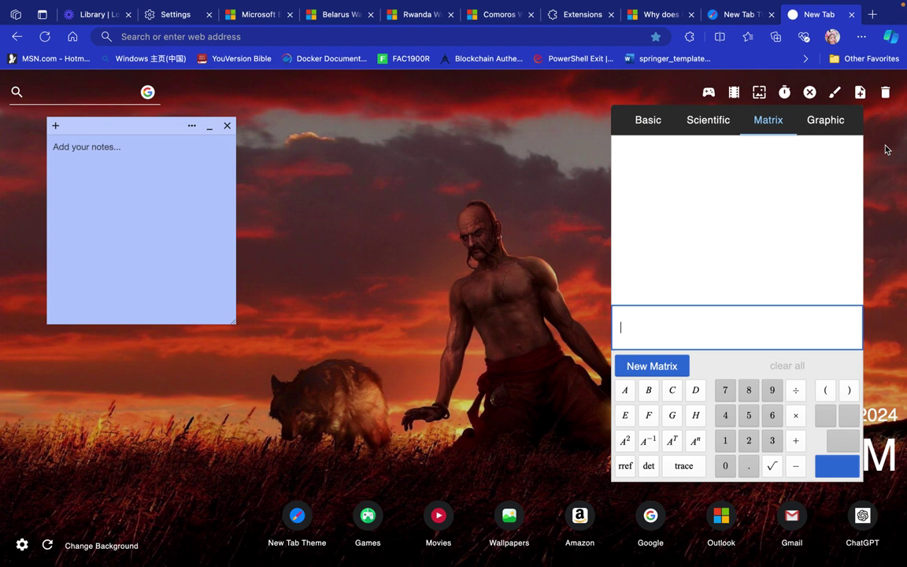
left_click(809, 92)
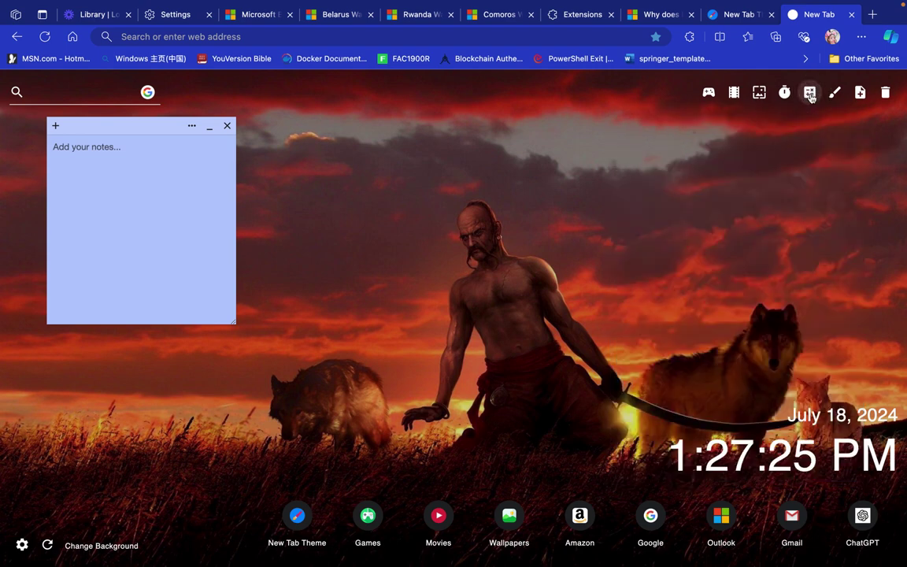
- Open the new tab page's timer, run the five-minute countdown briefly, and reset it
left_click(784, 95)
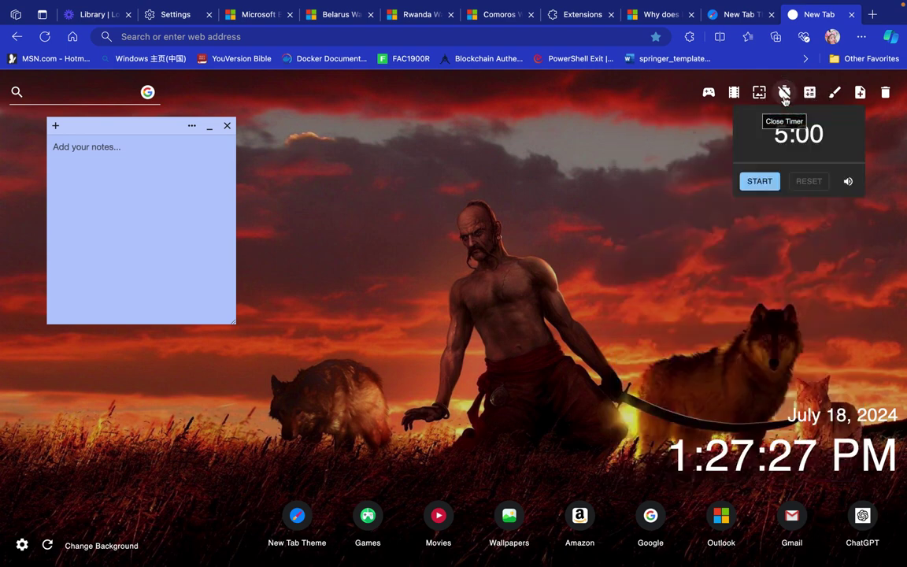
left_click(774, 180)
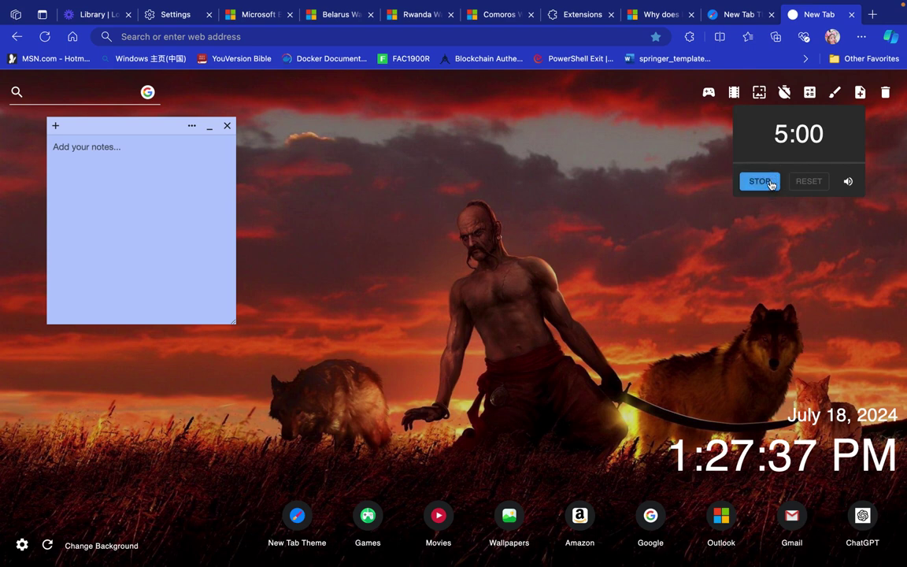
left_click(786, 137)
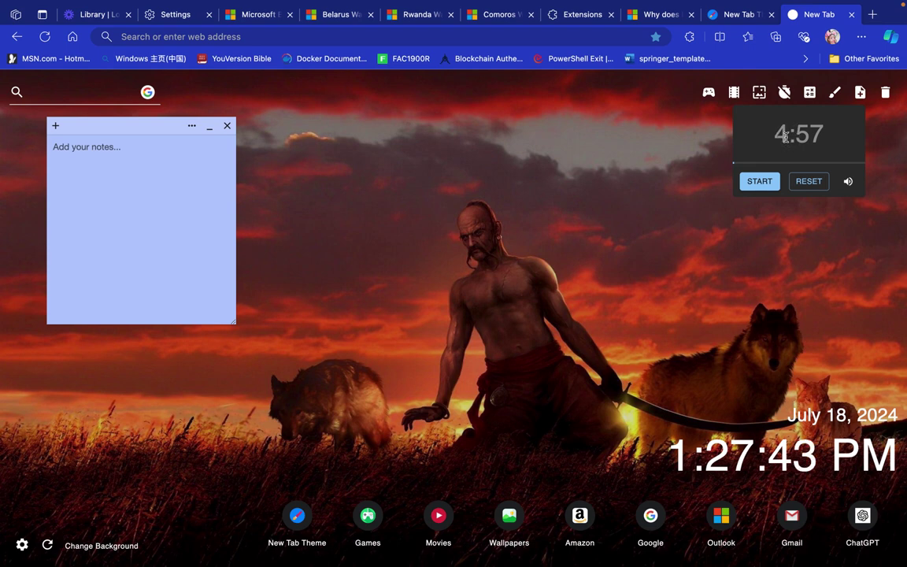
left_click(808, 181)
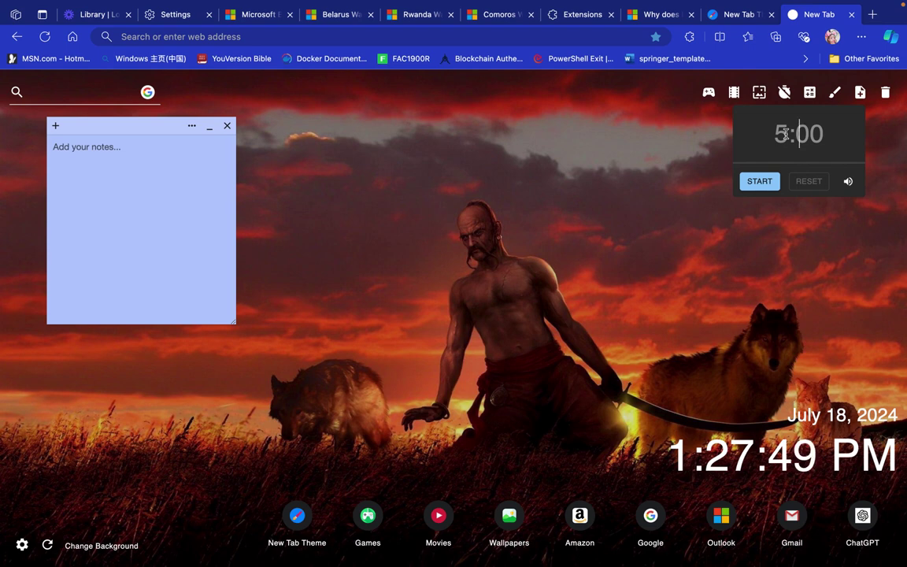
- Set the timer to 60:00 and start it briefly, resetting the countdown and closing the timer
type("60")
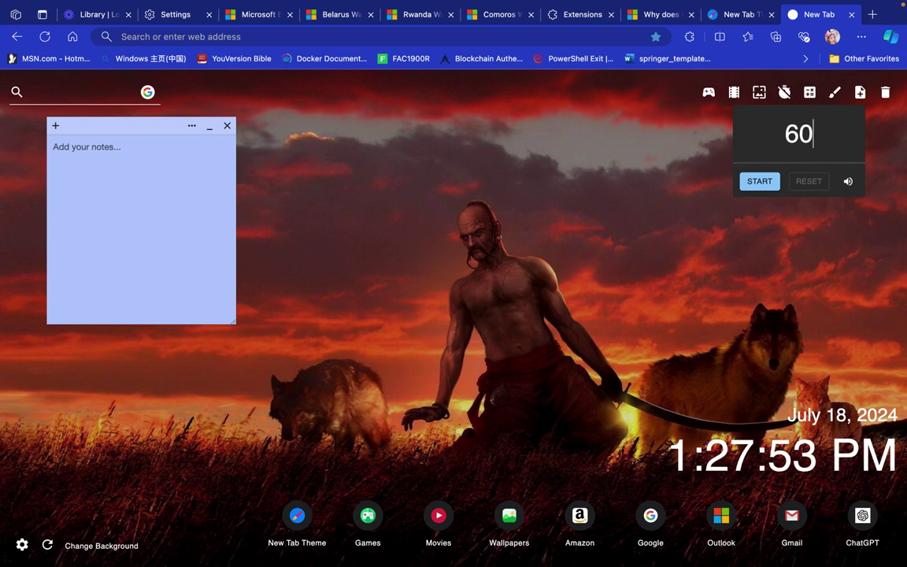
type(":00")
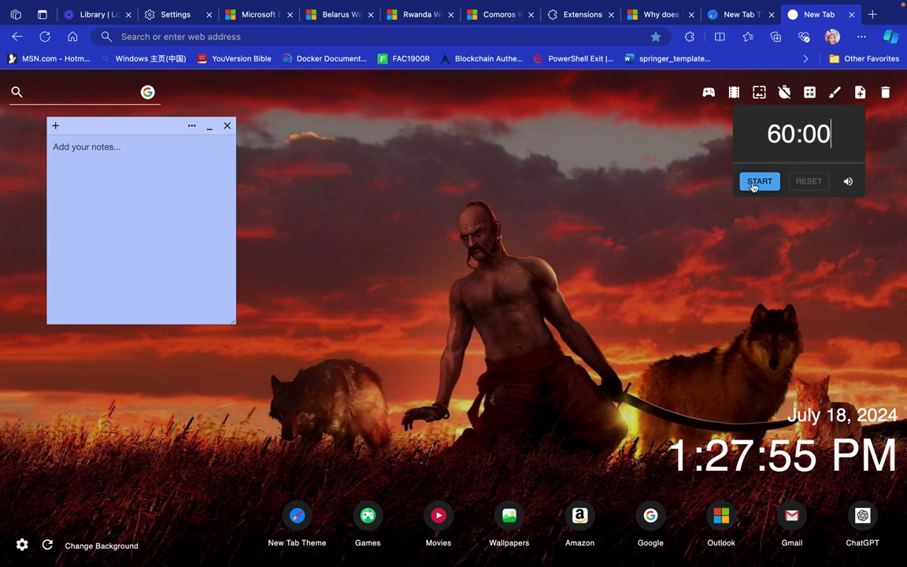
left_click(754, 184)
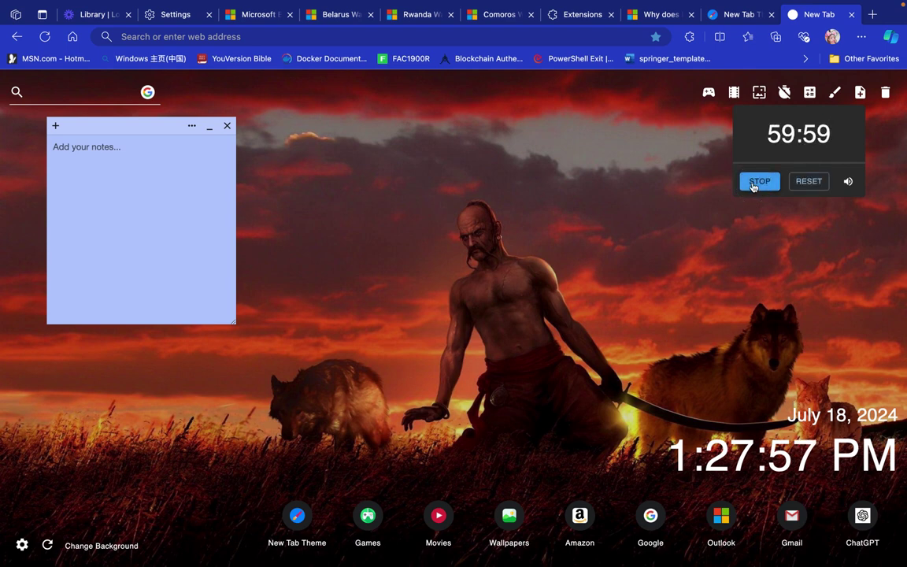
left_click(799, 186)
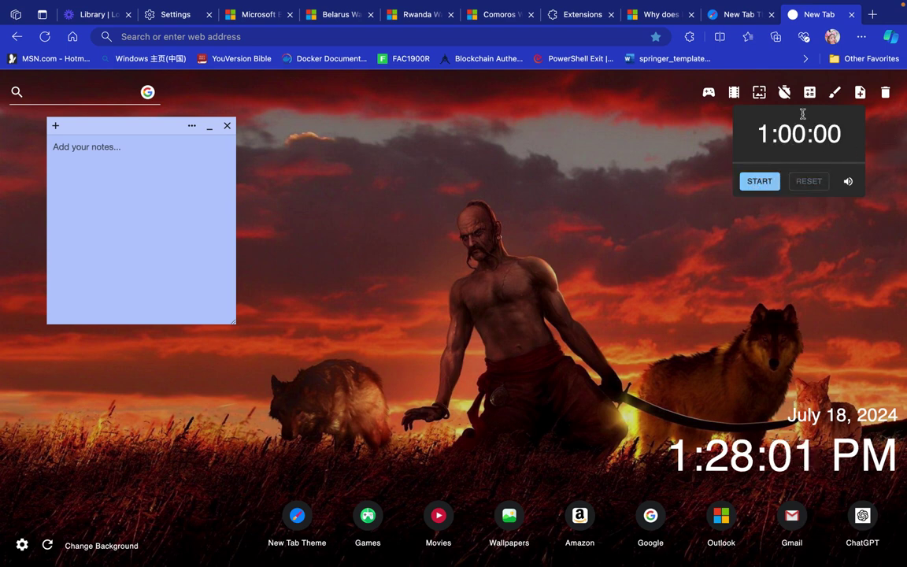
left_click(783, 93)
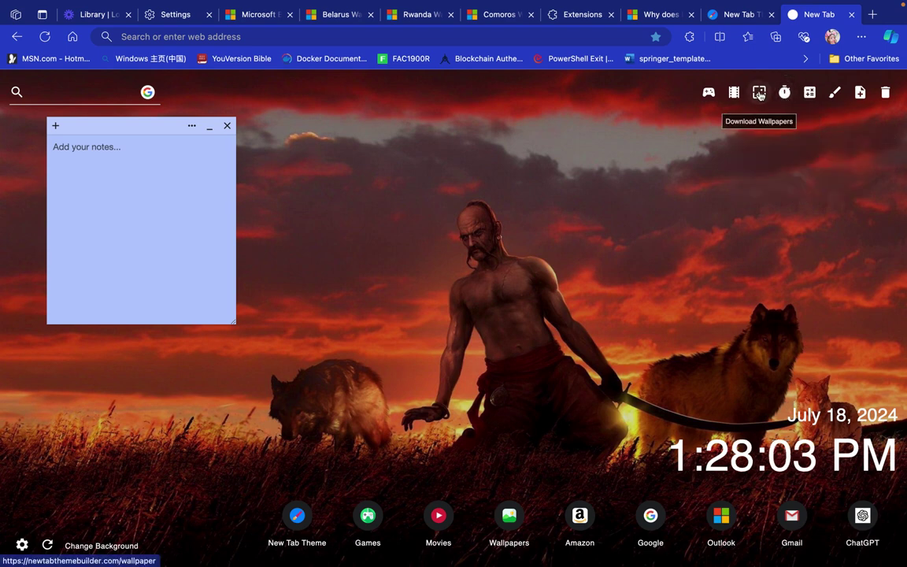
- Look through the New Tab Theme Builder wallpaper download page and close it
left_click(759, 93)
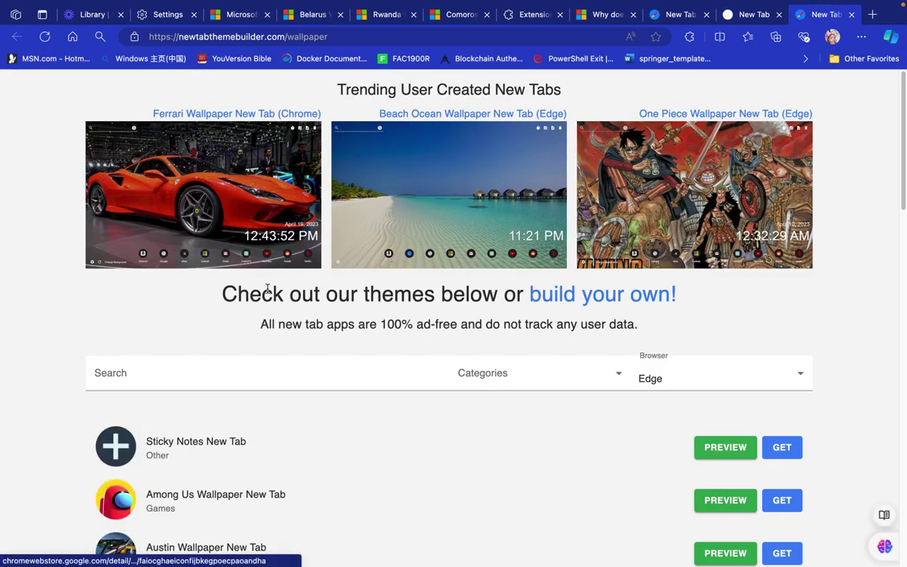
scroll(268, 290, "down", 2)
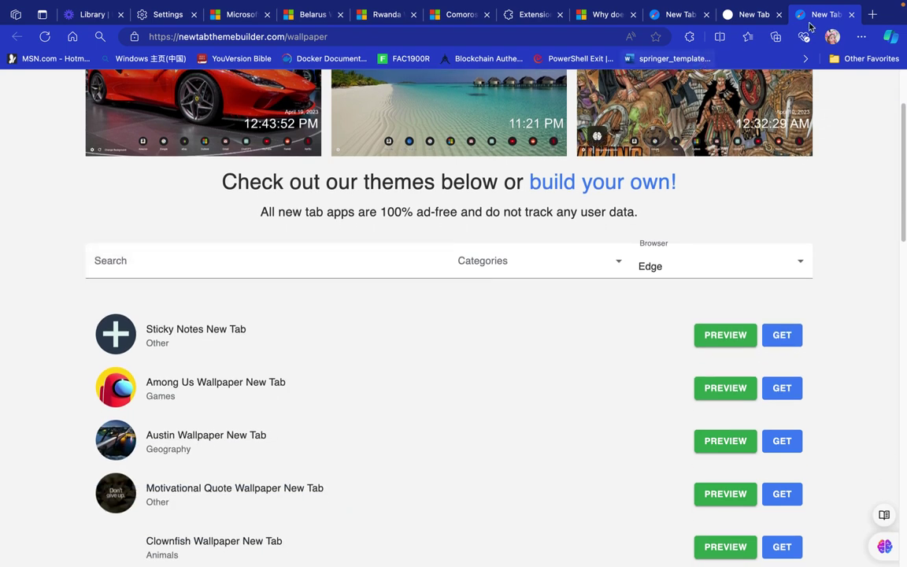
left_click(851, 14)
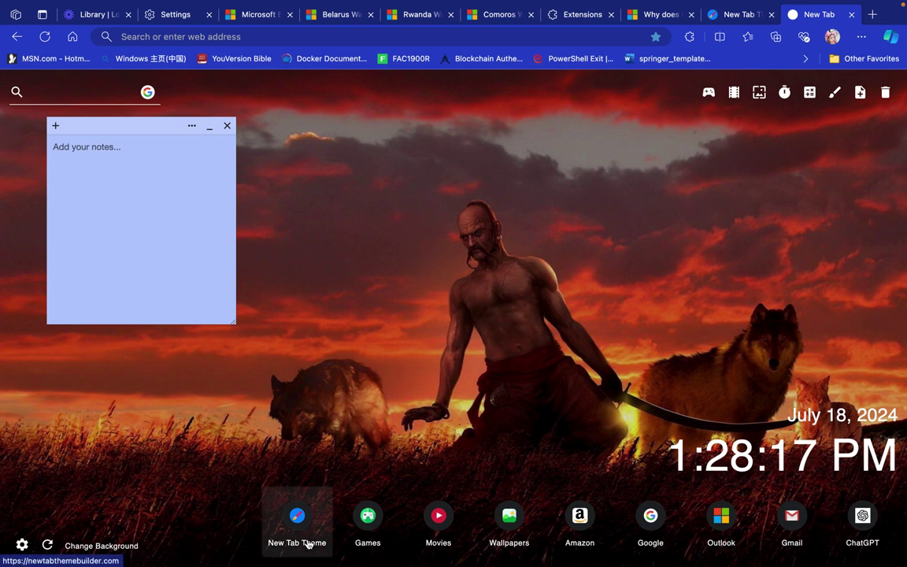
- Change the new tab page's background to the white castle beside the water, browse further Belarus wallpapers, and close the background gallery
left_click(87, 544)
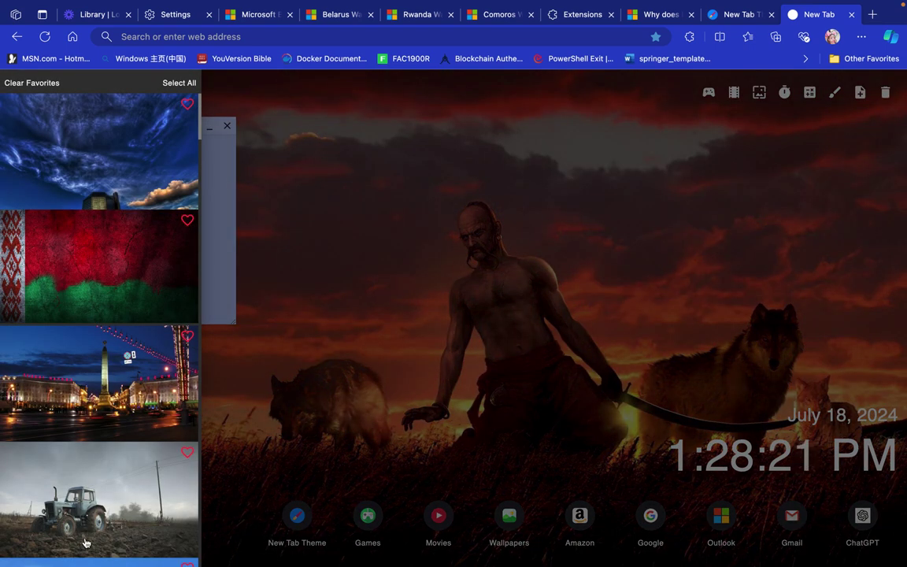
scroll(86, 542, "down", 5)
scroll(87, 542, "down", 5)
scroll(86, 542, "down", 3)
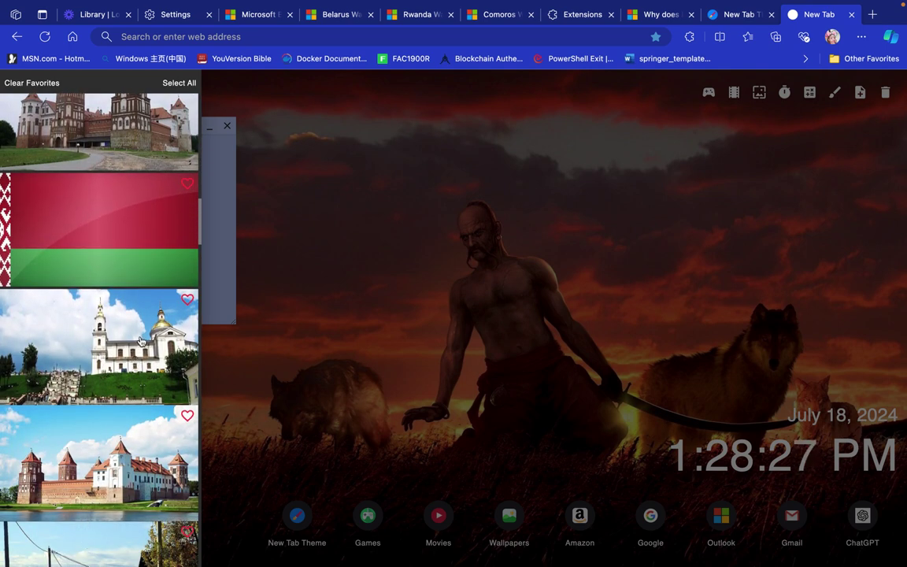
left_click(142, 341)
left_click(130, 447)
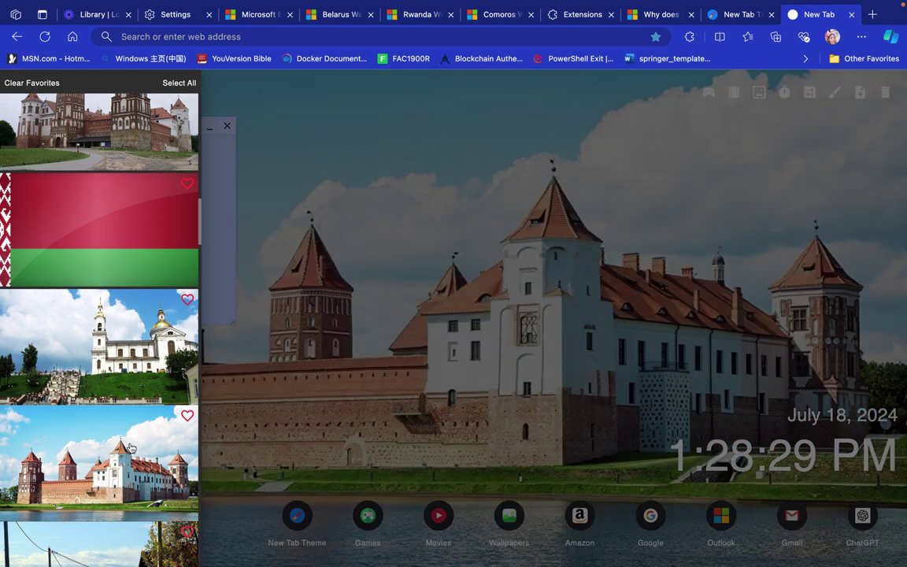
scroll(136, 526, "down", 10)
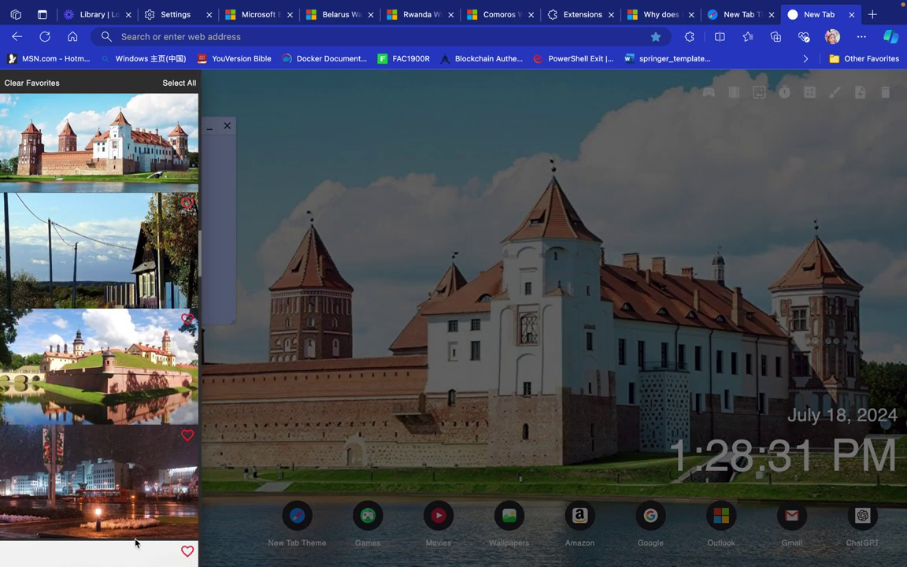
left_click(272, 475)
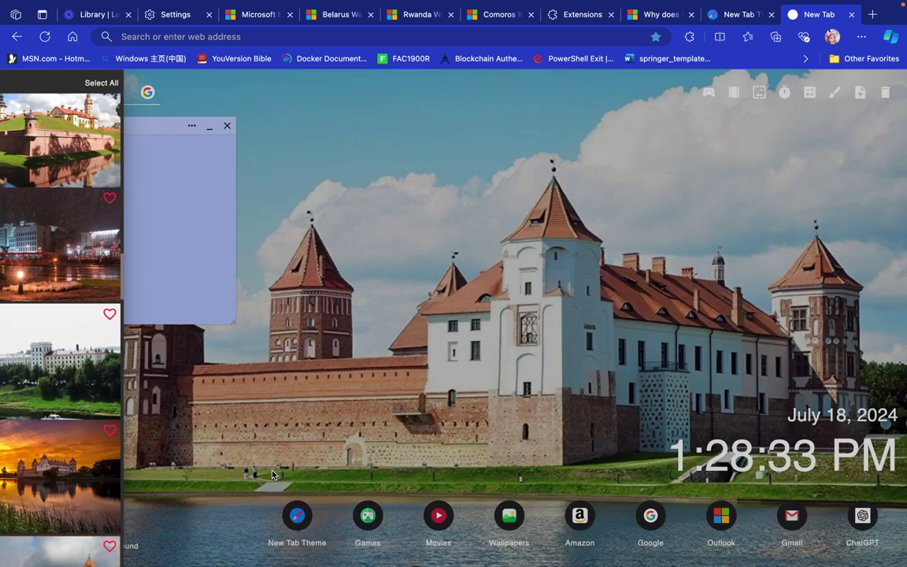
- View the wallpaper themes page from the Wallpapers shortcut, return to the new tab page, and close the separate New Tab Theme Builder tab
left_click(508, 518)
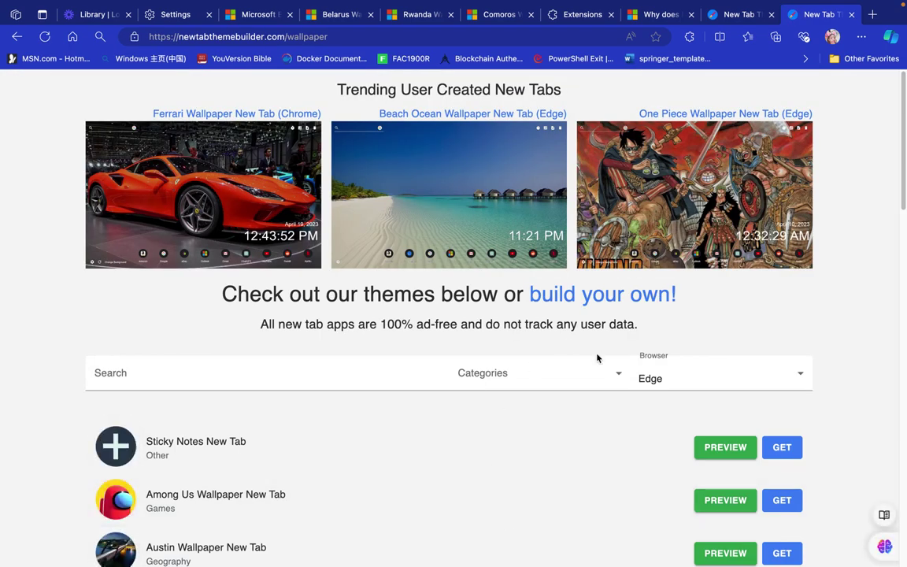
left_click(17, 36)
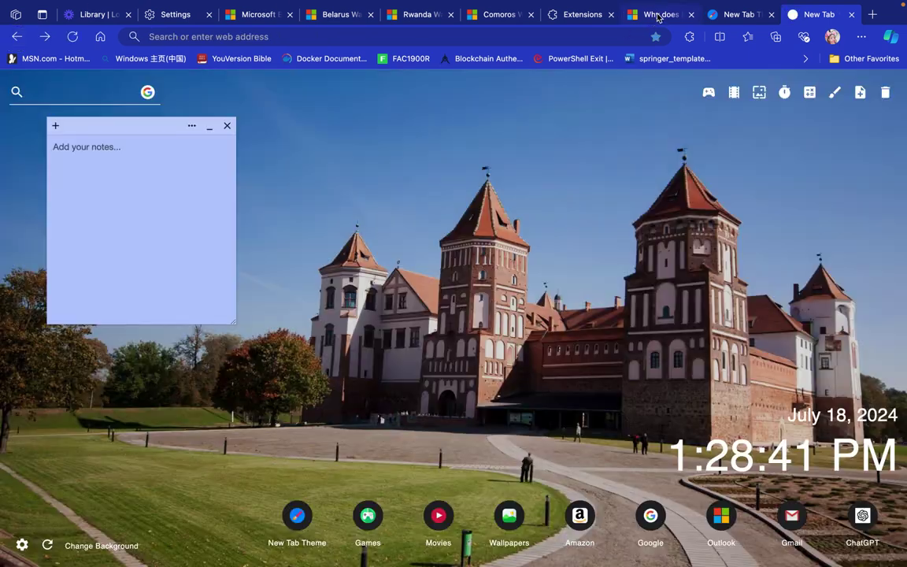
left_click(657, 16)
left_click(728, 16)
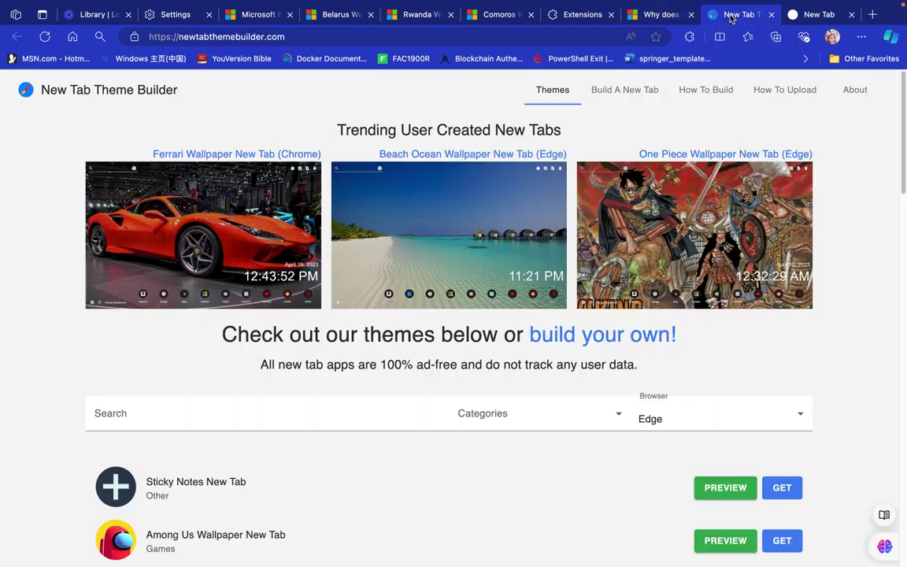
left_click(770, 15)
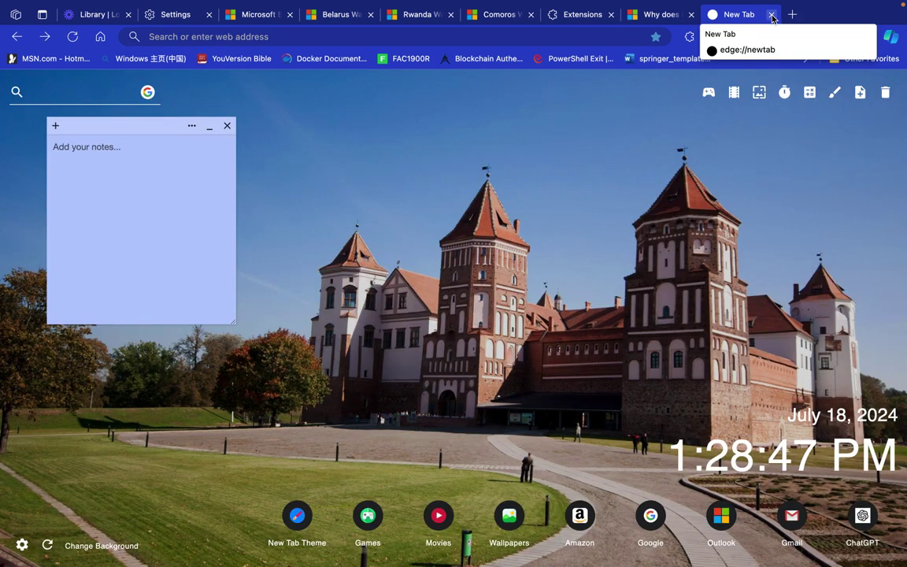
- Preview the extension's background in newly opened tabs, closing the extra tab and the Microsoft support article
left_click(793, 15)
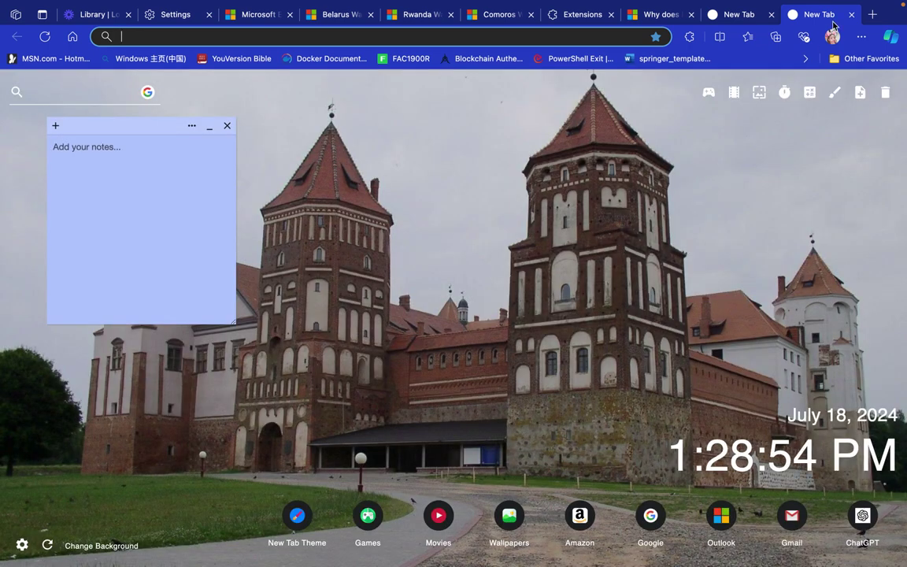
left_click(872, 14)
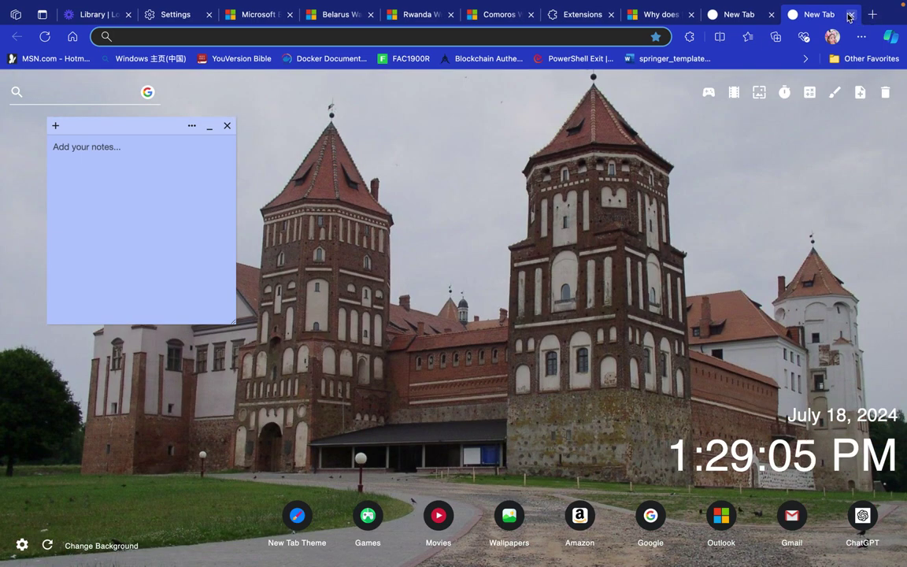
left_click(846, 15)
left_click(722, 16)
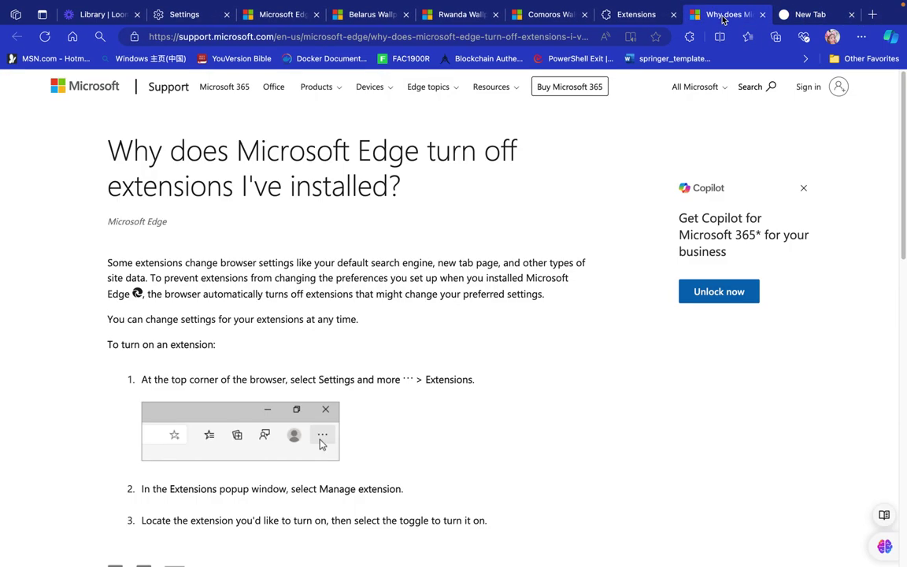
left_click(762, 14)
- Turn off the Belarus Wallpaper New Tab extension and check the new tab page
left_click(636, 16)
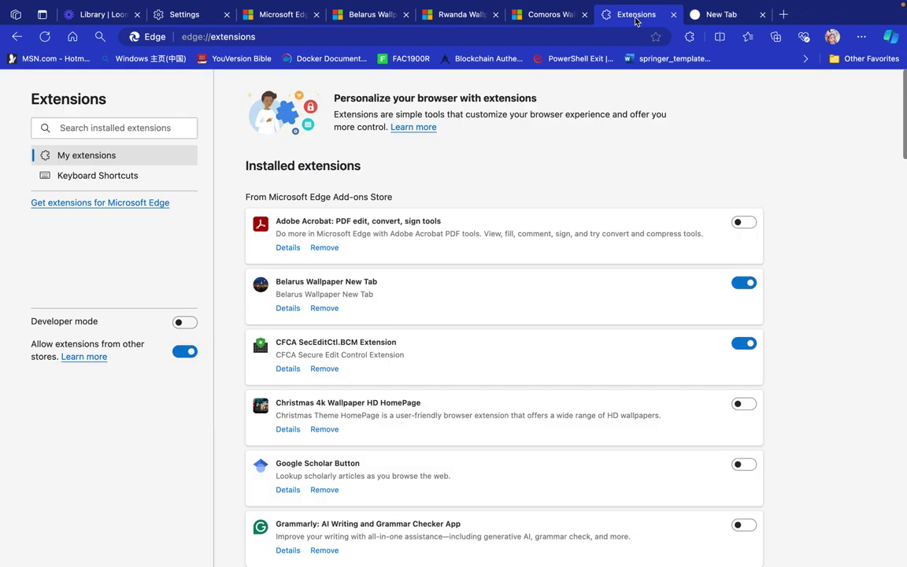
left_click(743, 282)
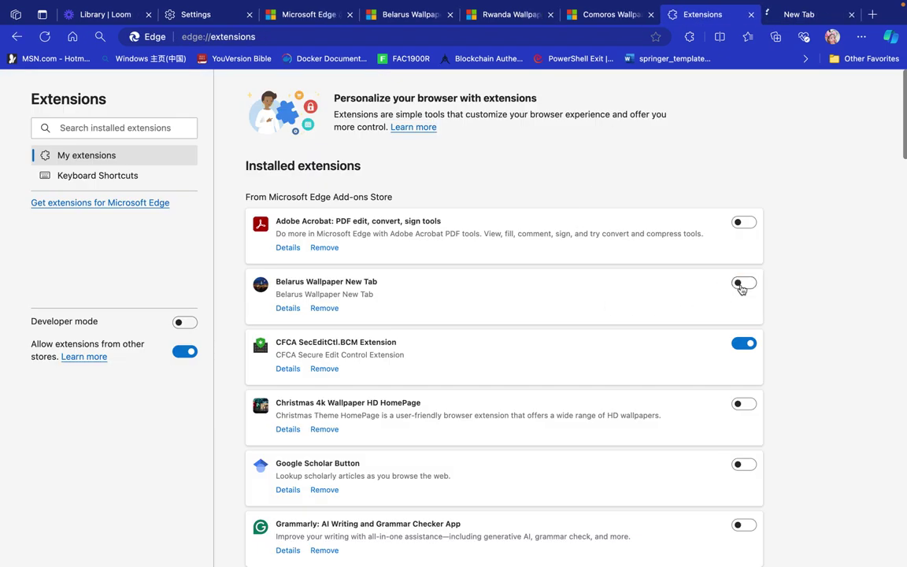
left_click(806, 16)
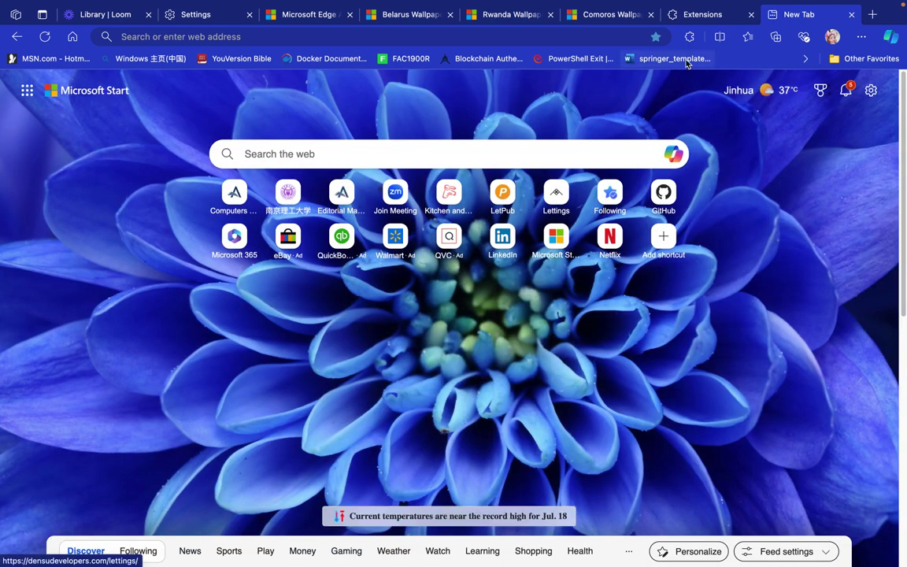
- Remove the Belarus Wallpaper New Tab extension from the installed extensions, look through its feedback page, and close that page
left_click(696, 15)
scroll(573, 279, "down", 5)
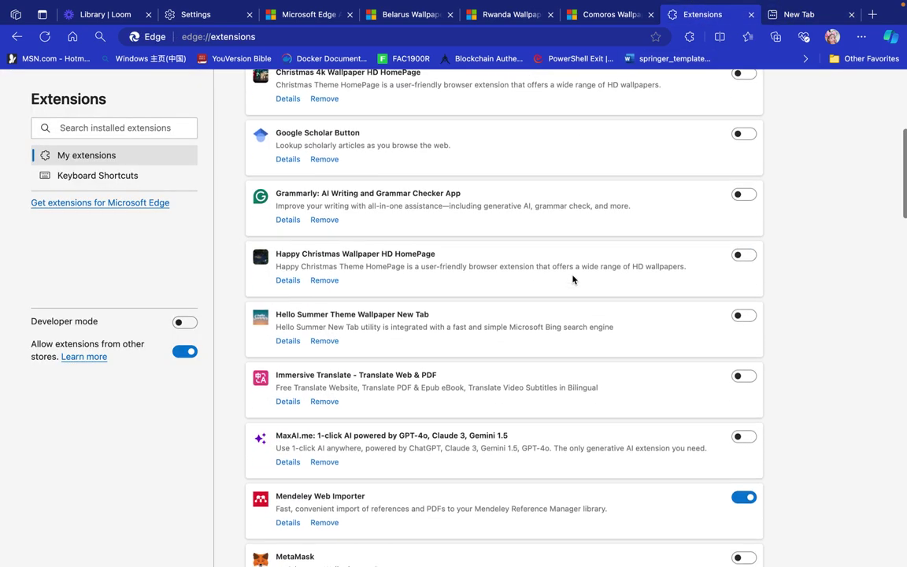
scroll(573, 279, "down", 1)
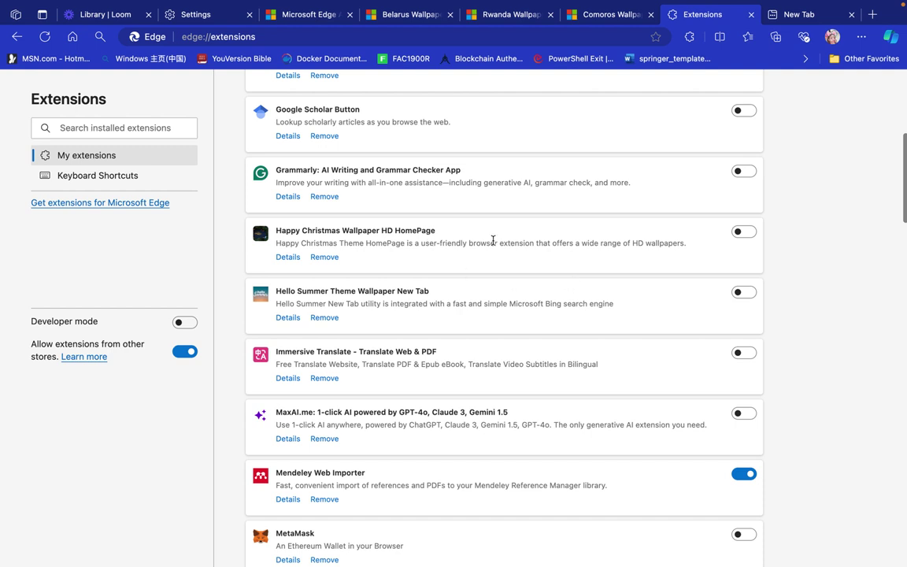
scroll(493, 241, "up", 4)
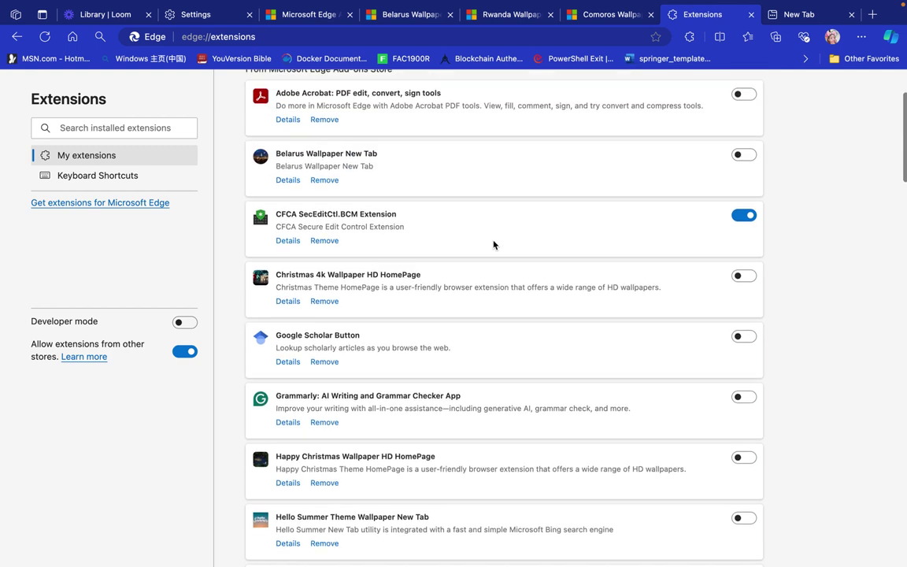
scroll(493, 244, "up", 1)
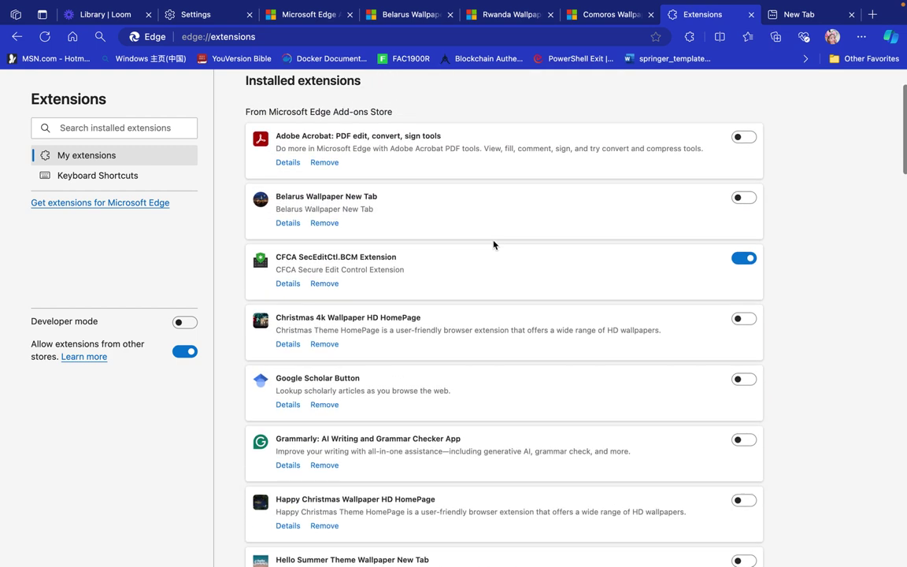
left_click(324, 223)
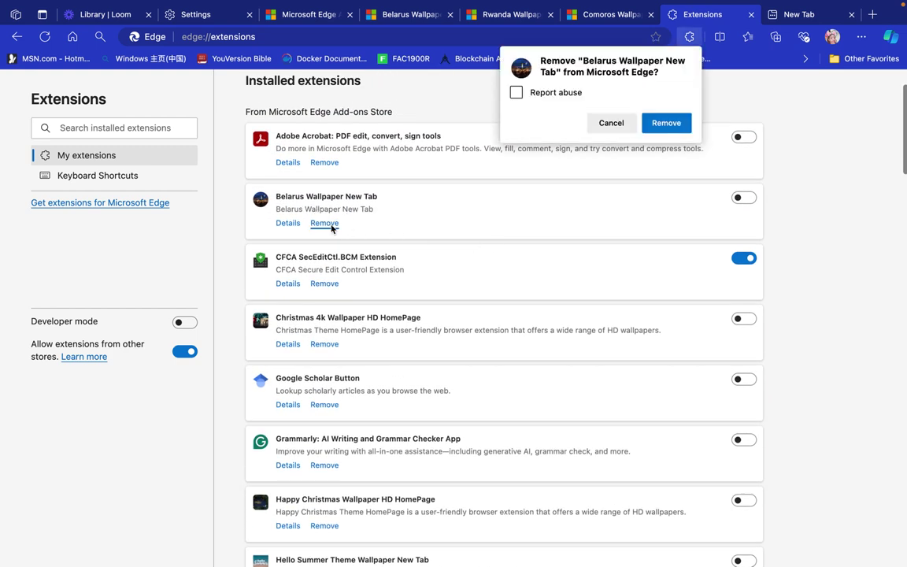
left_click(663, 124)
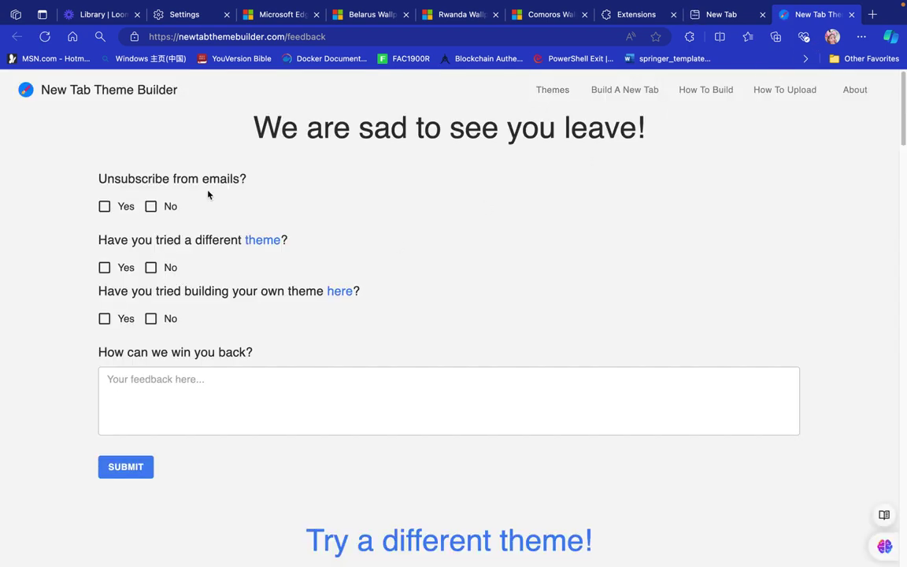
scroll(223, 347, "down", 20)
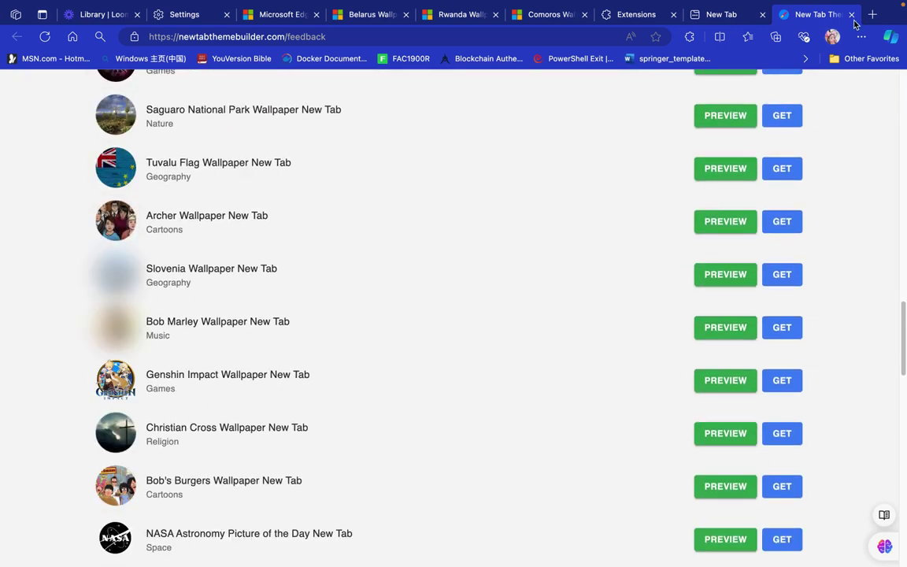
left_click(851, 16)
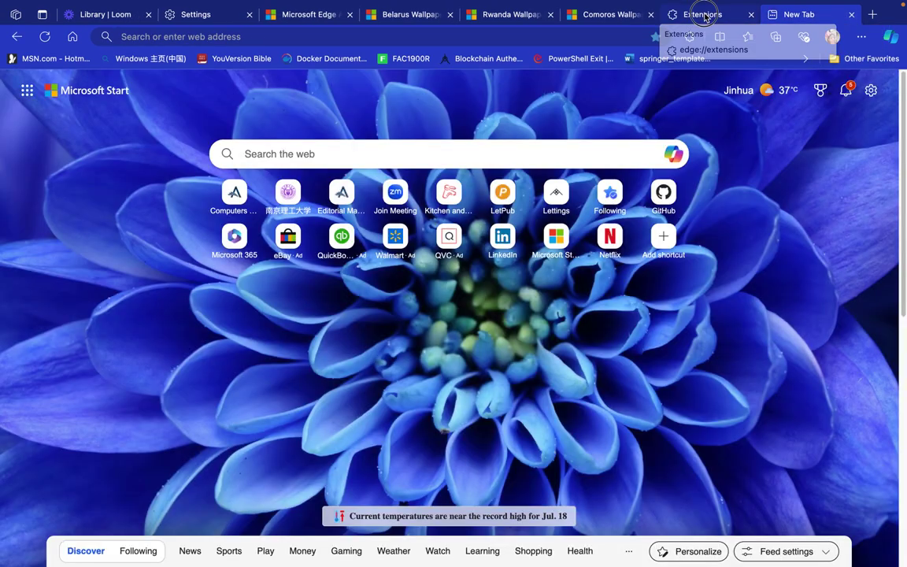
- Turn on the Hello Summer Theme Wallpaper New Tab extension, restore the previous settings in a new tab, and close that tab
left_click(706, 10)
scroll(549, 317, "down", 2)
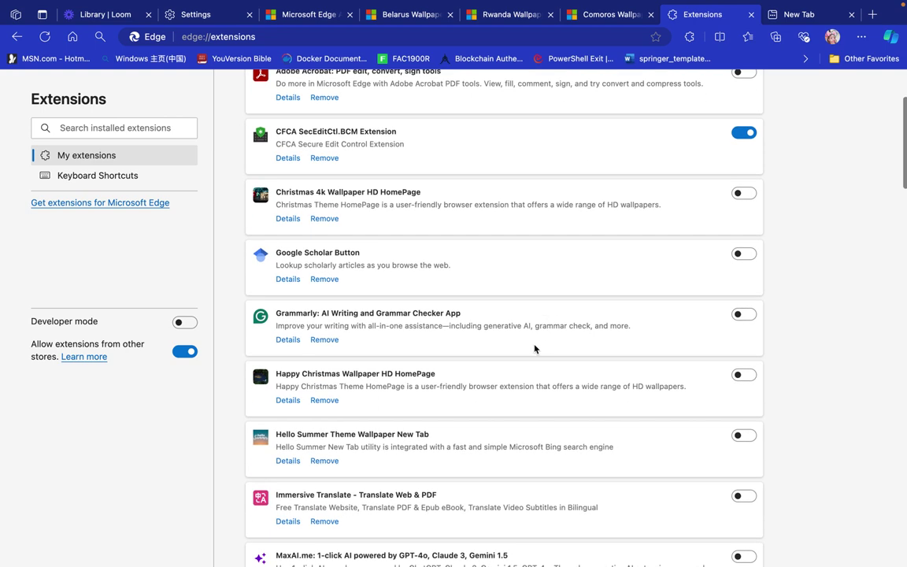
left_click(743, 435)
left_click(812, 11)
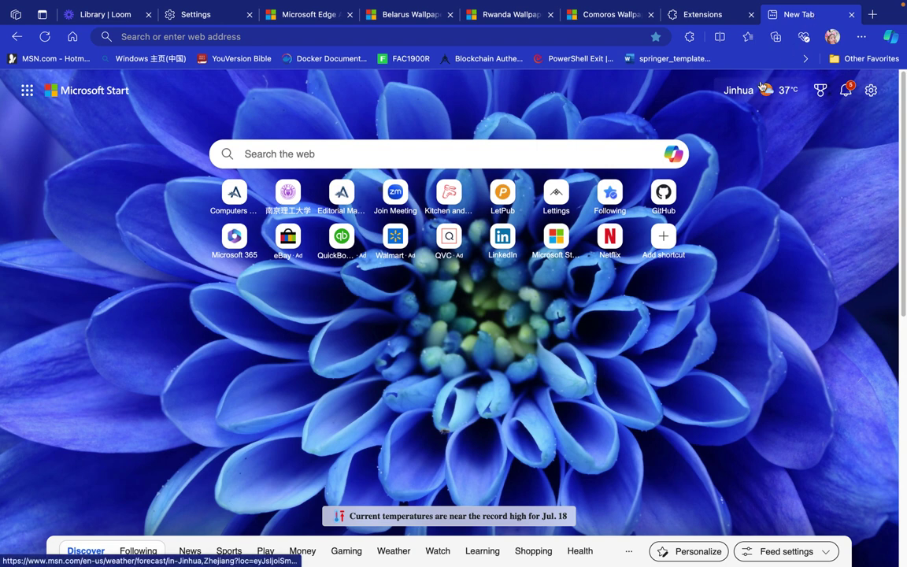
left_click(872, 15)
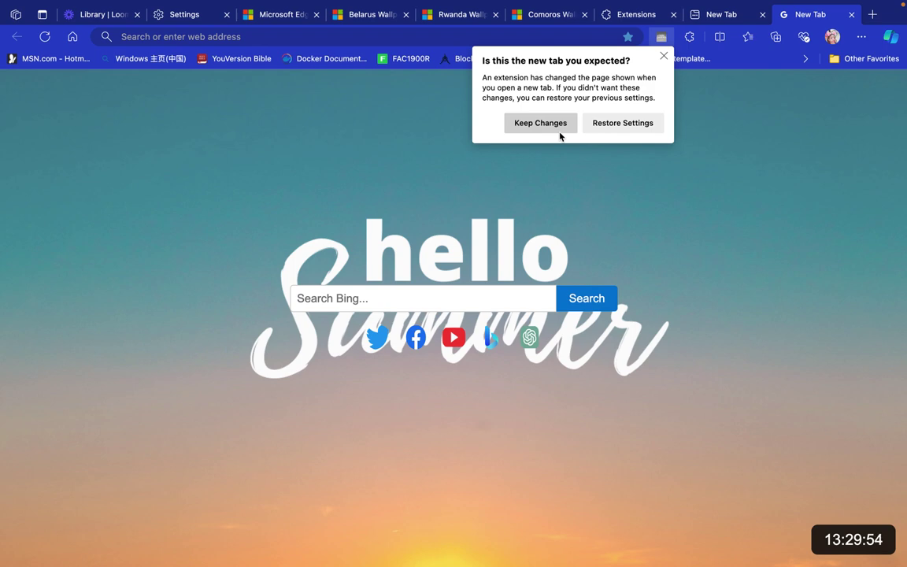
left_click(605, 128)
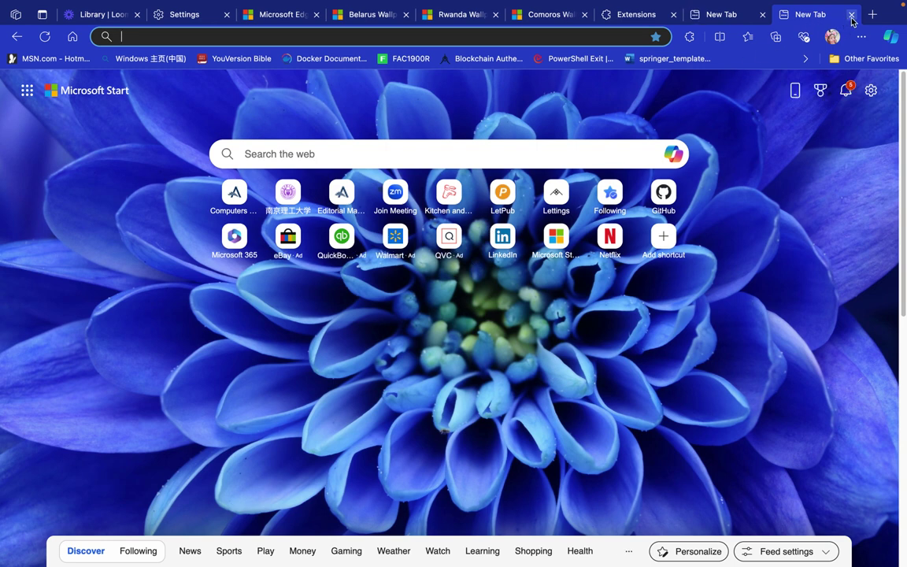
left_click(851, 15)
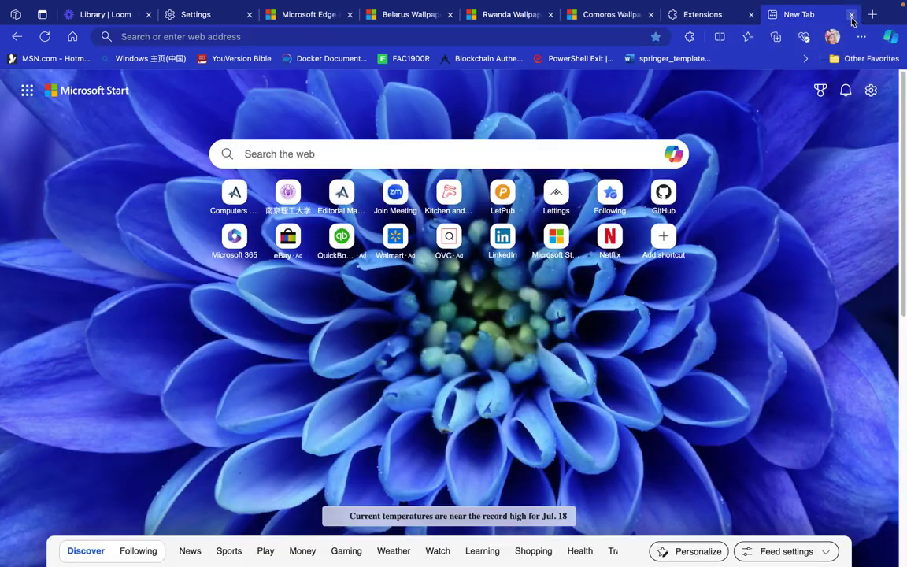
- Turn on the Hello Summer Theme Wallpaper New Tab extension again, open a fresh tab, and keep its changes to the new tab page
left_click(701, 21)
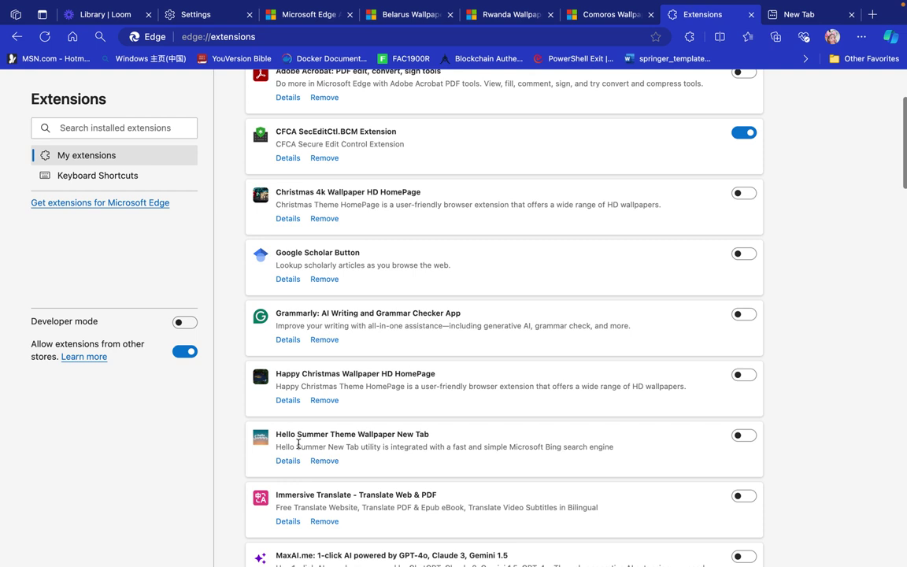
left_click(750, 439)
left_click(817, 16)
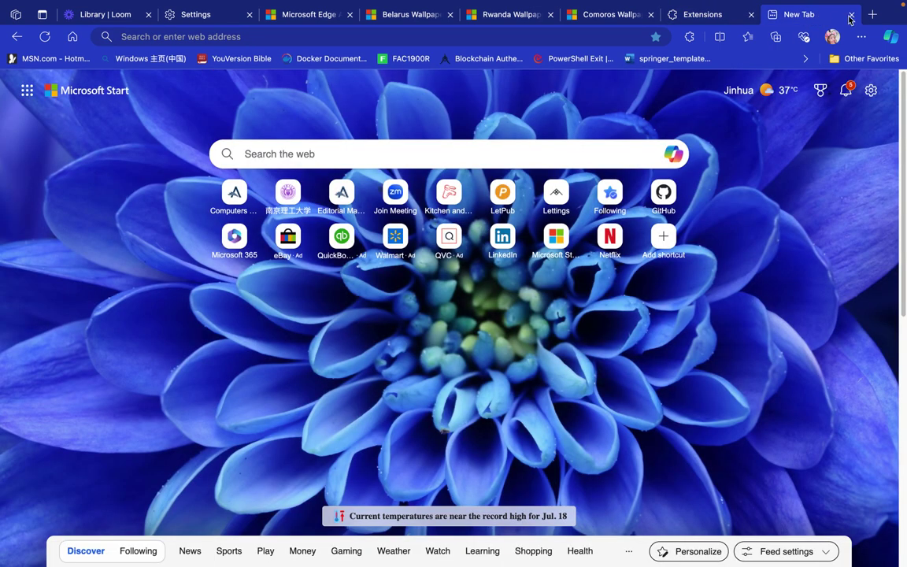
left_click(850, 15)
left_click(872, 16)
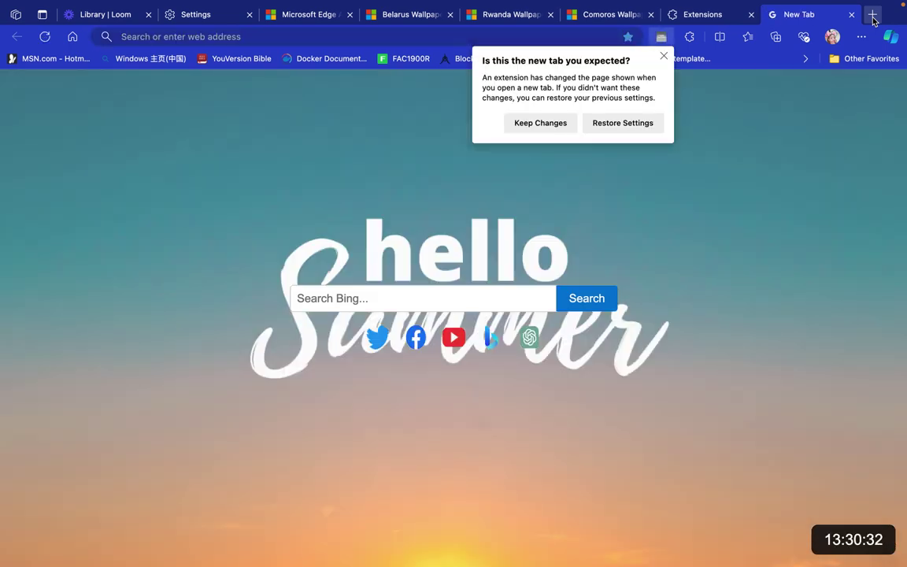
left_click(555, 123)
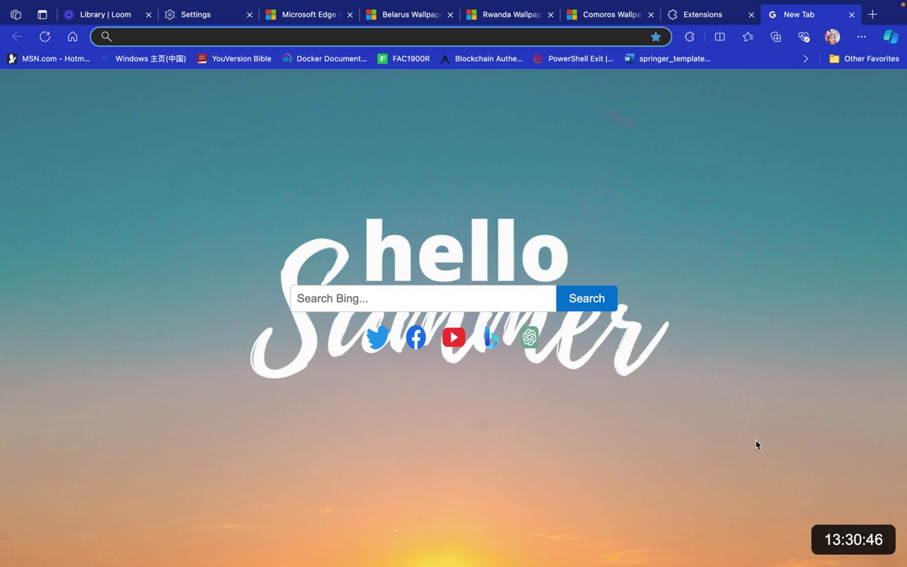
- Turn off the Hello Summer Theme Wallpaper New Tab extension and remove it from the browser
left_click(699, 17)
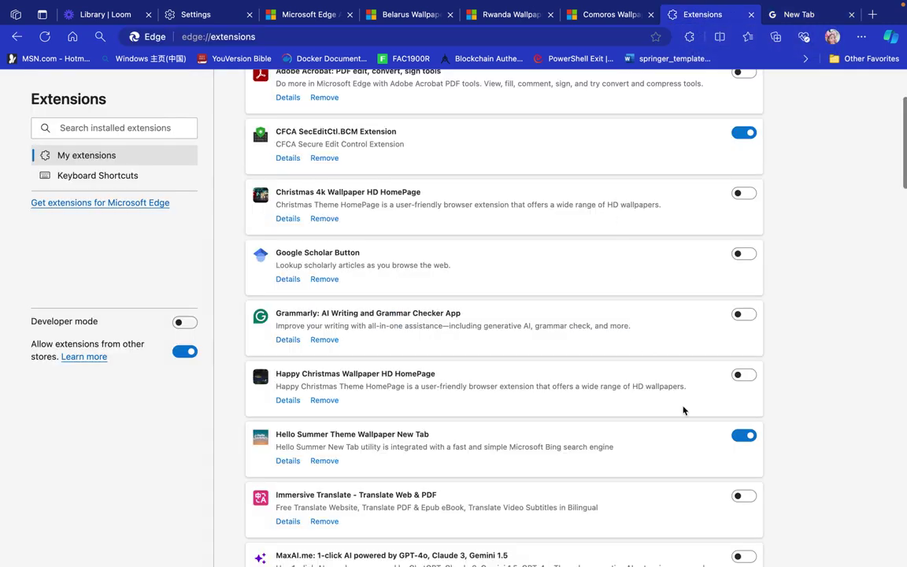
left_click(741, 438)
left_click(324, 461)
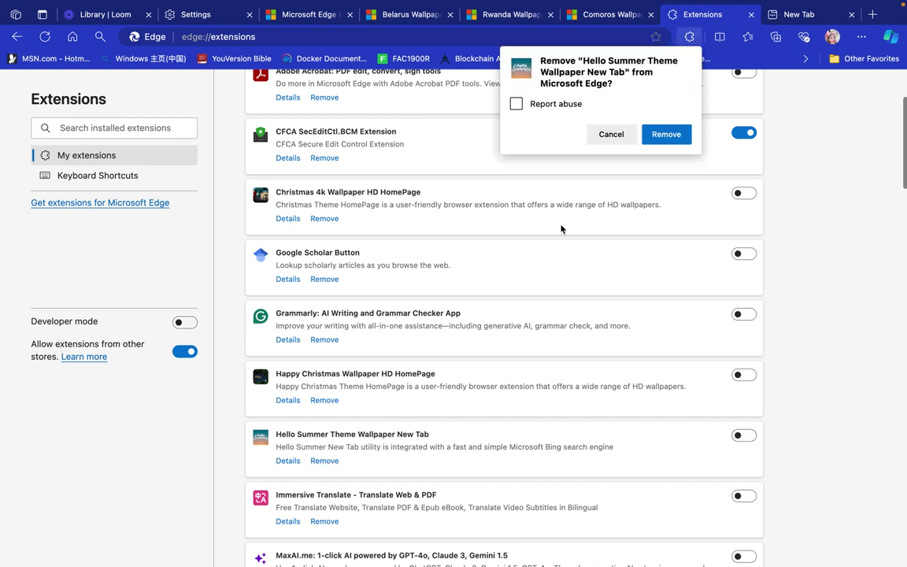
left_click(650, 135)
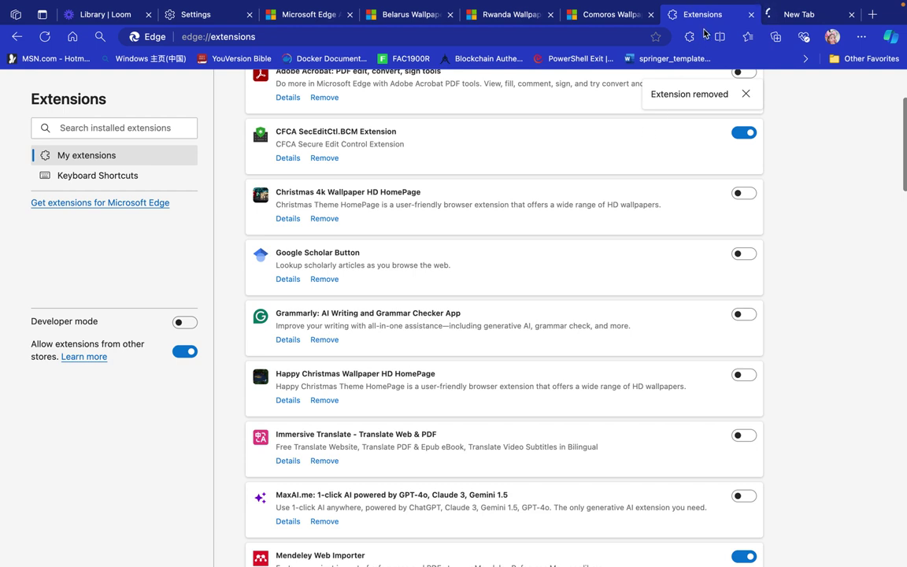
- Close the Extensions, leftover New Tab, Comoros, Rwanda and Belarus Wallpaper, Edge Add-ons and Settings tabs, leaving only the Loom library open
left_click(751, 16)
left_click(750, 16)
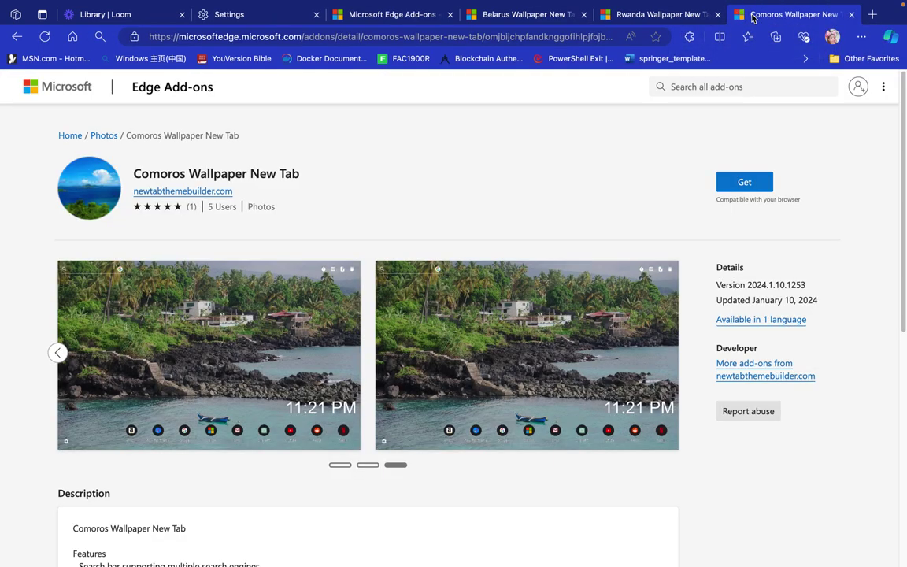
left_click(850, 14)
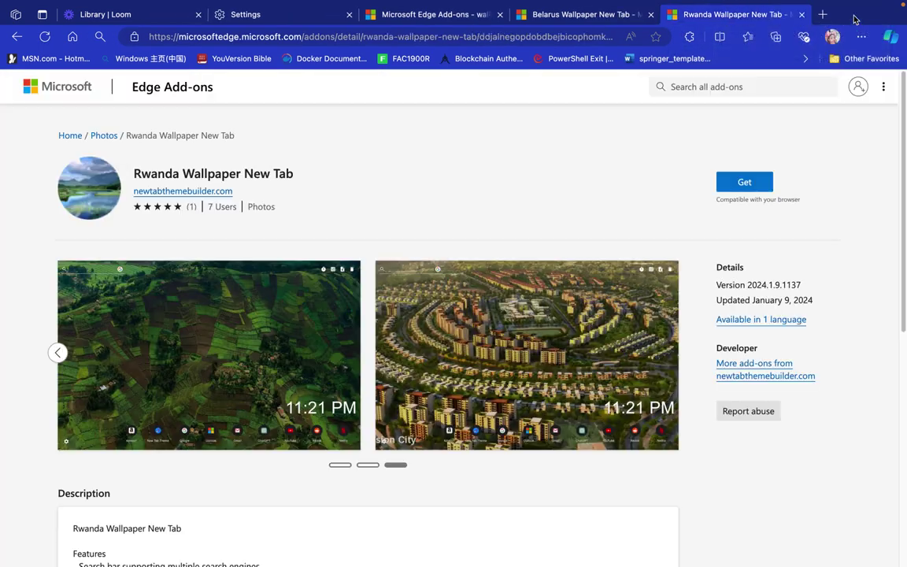
left_click(800, 15)
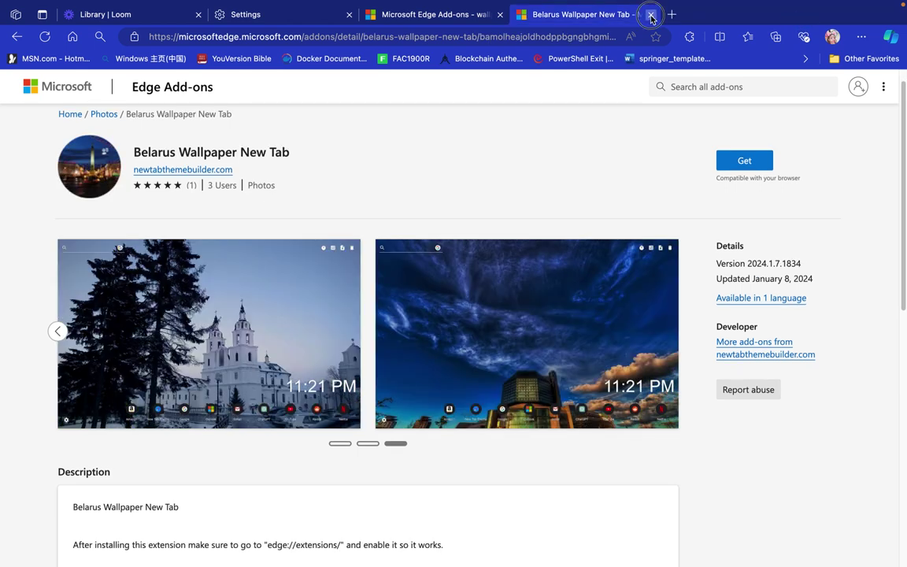
middle_click(561, 16)
left_click(500, 15)
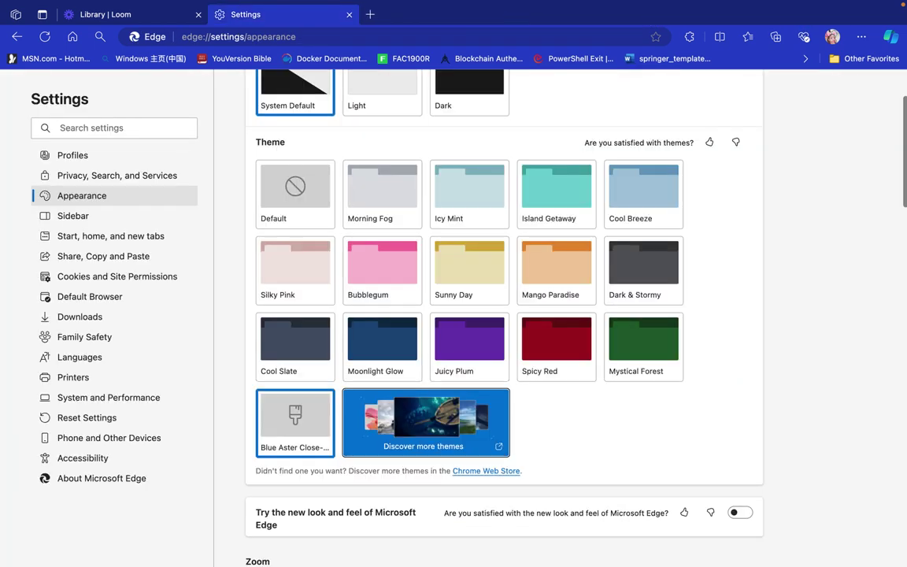
mouse_move(531, 543)
mouse_move(321, 4)
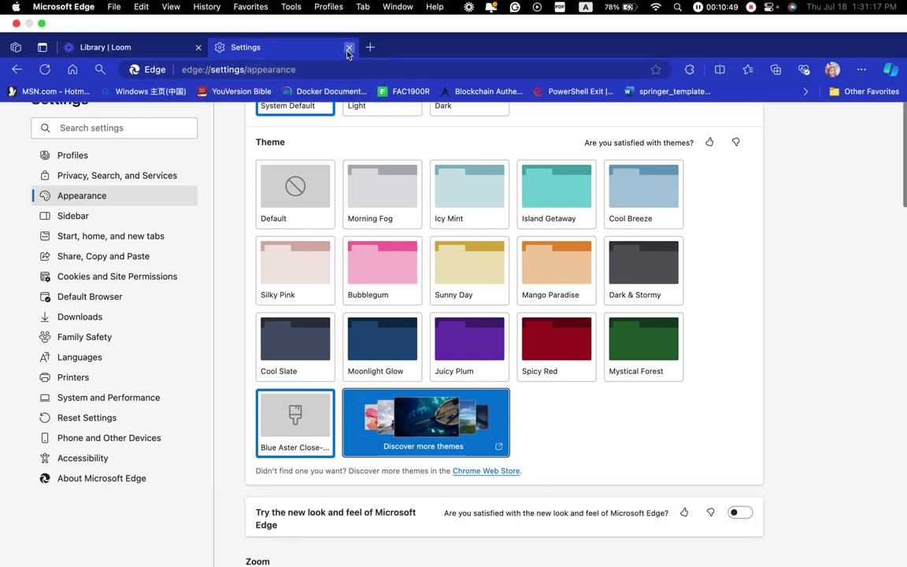
left_click(349, 48)
- Switch to Google Chrome, open a new tab, and bring up the options for customizing the page
mouse_move(412, 543)
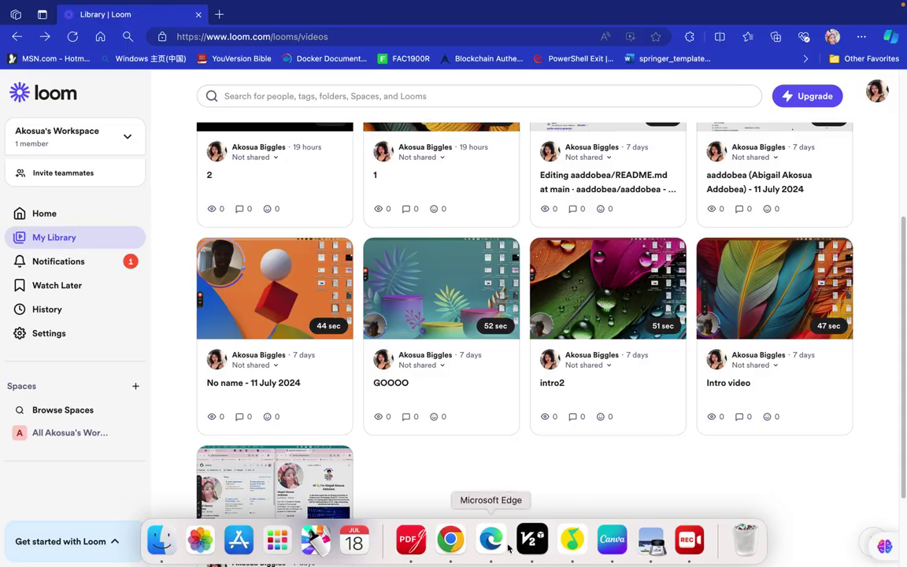
left_click(454, 540)
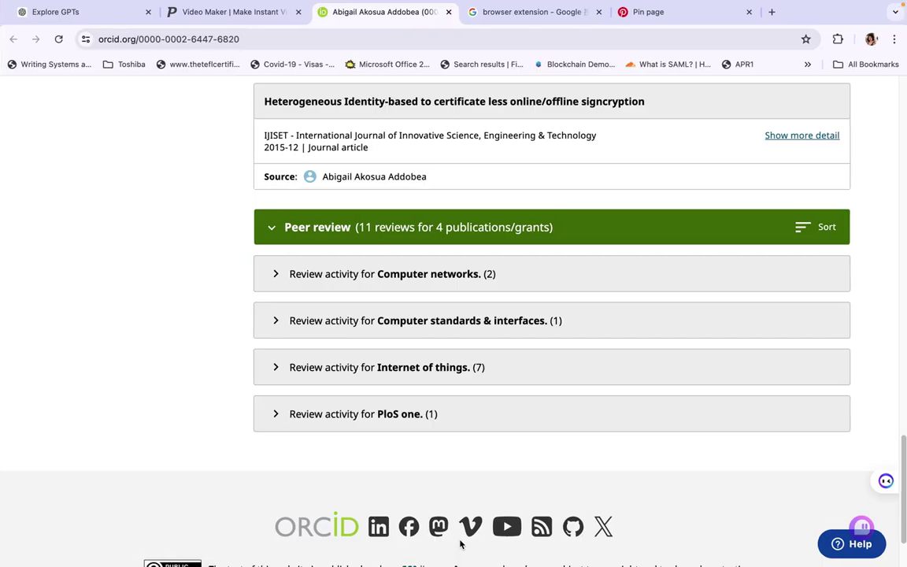
left_click(770, 12)
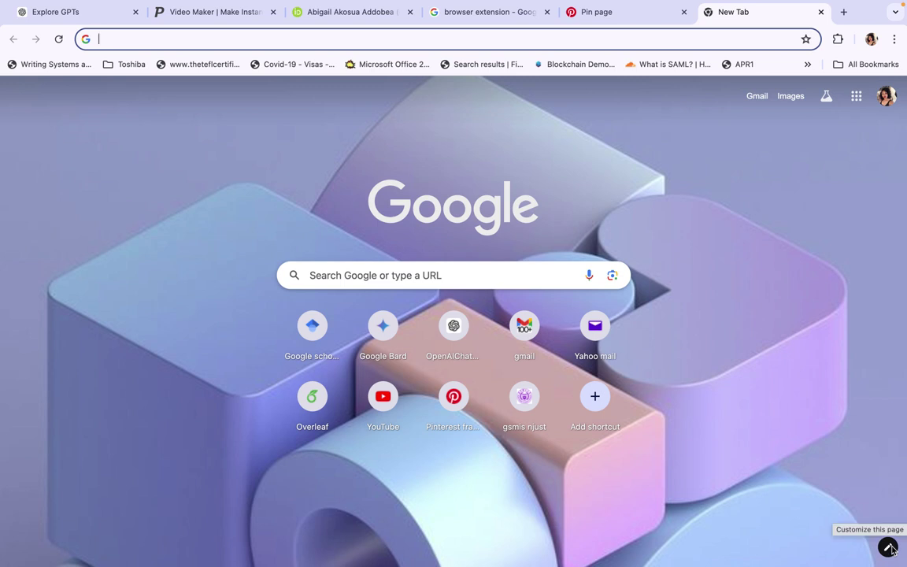
left_click(889, 547)
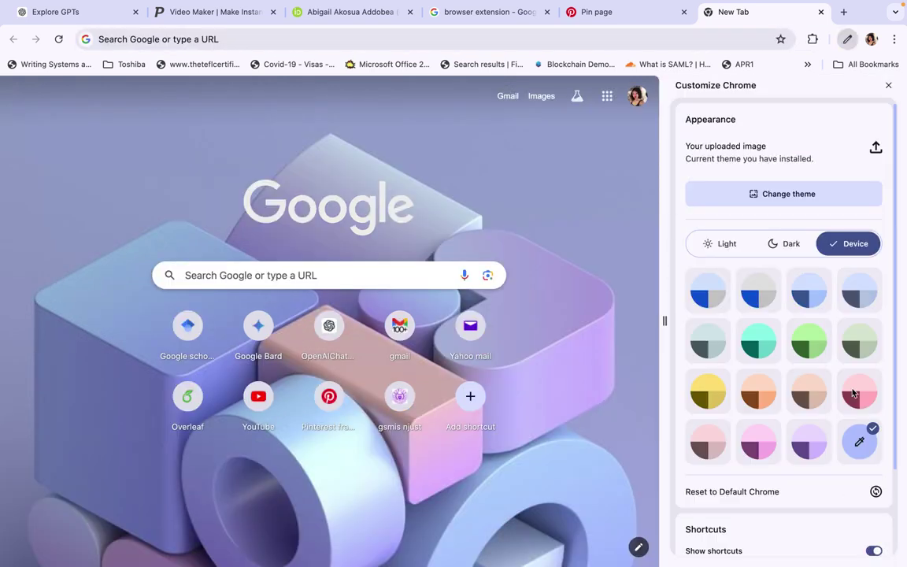
- Look through the available Chrome theme collections and open the themes page of the Chrome Web Store from there
left_click(804, 201)
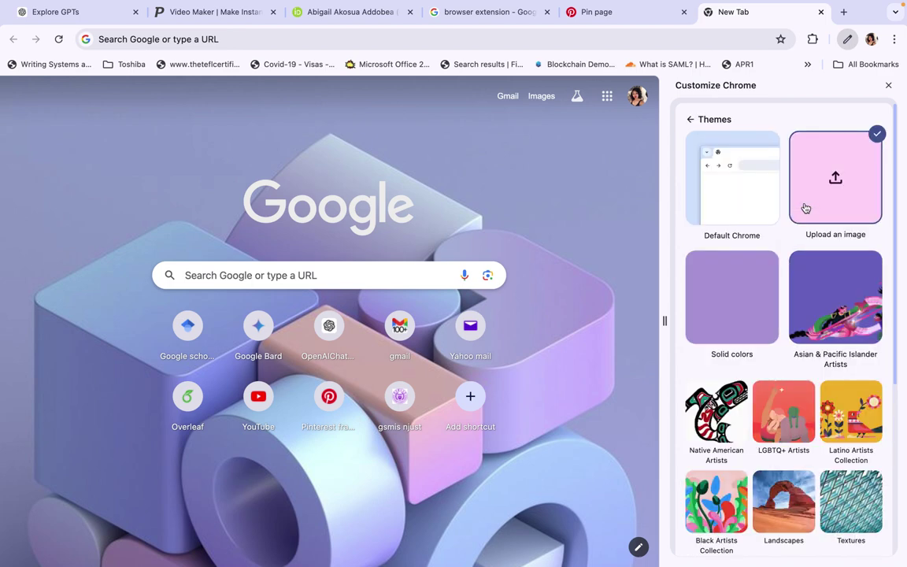
scroll(805, 208, "down", 5)
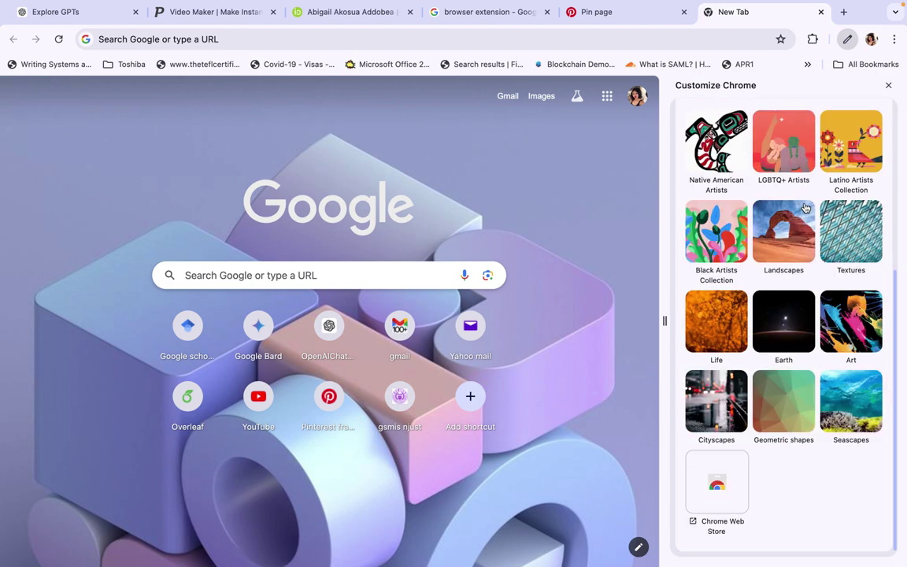
left_click(726, 479)
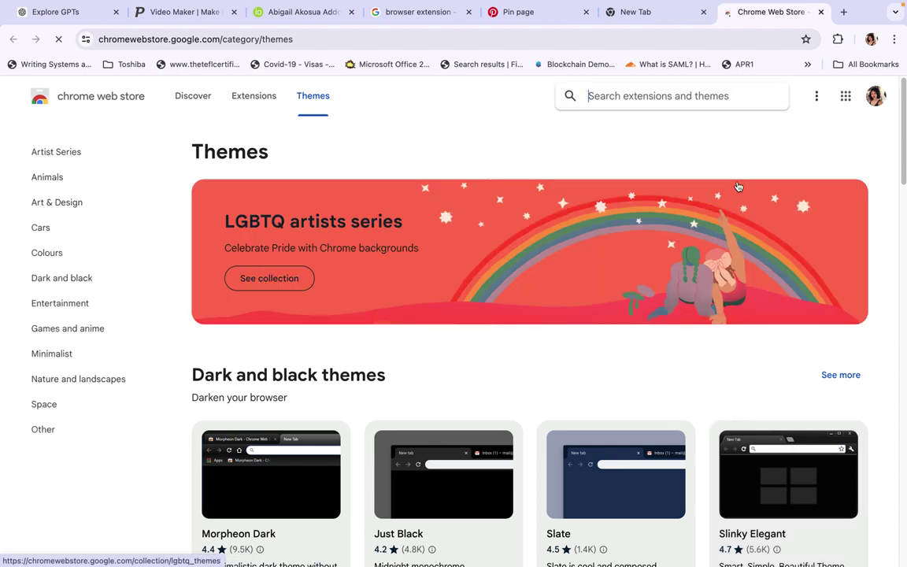
- Search the Chrome Web Store for "wallpaper engine" and look through the results
left_click(657, 101)
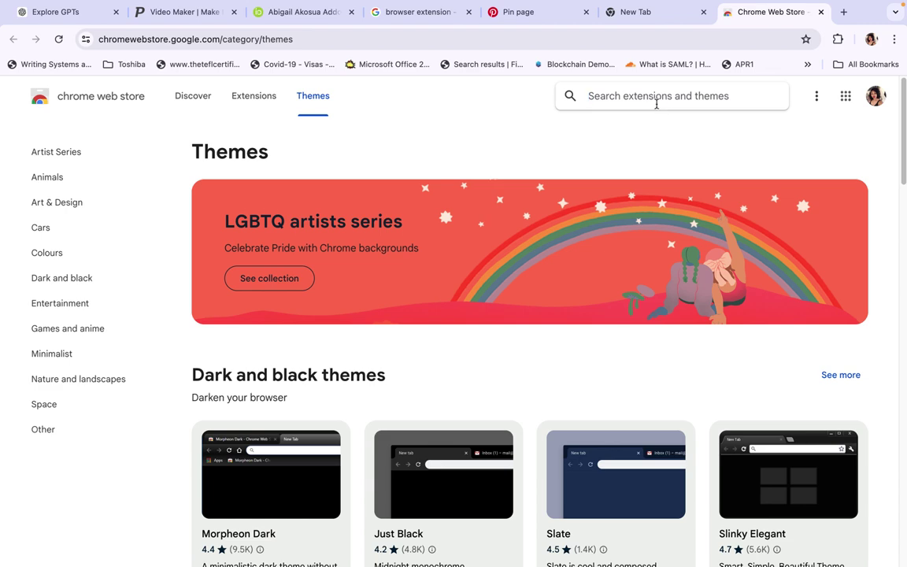
type("wallpaper")
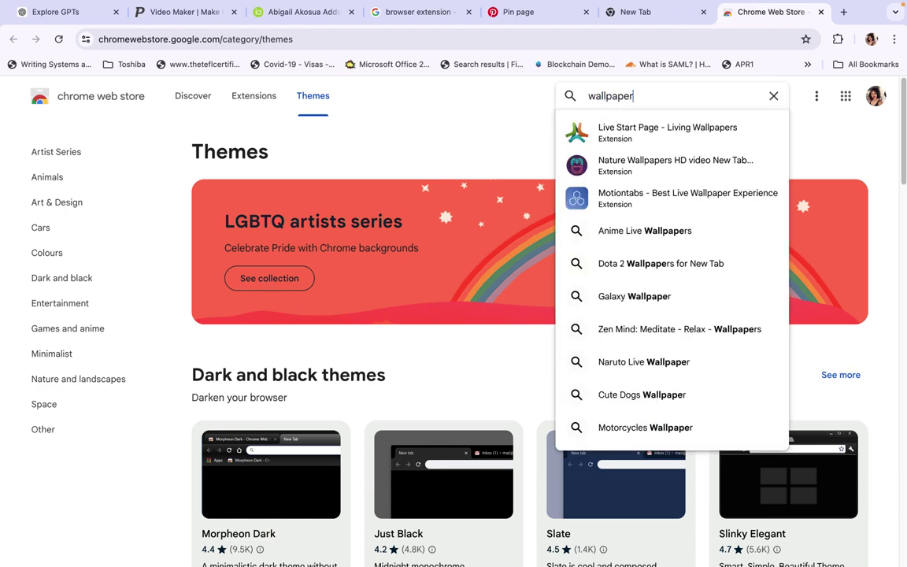
type(" engine")
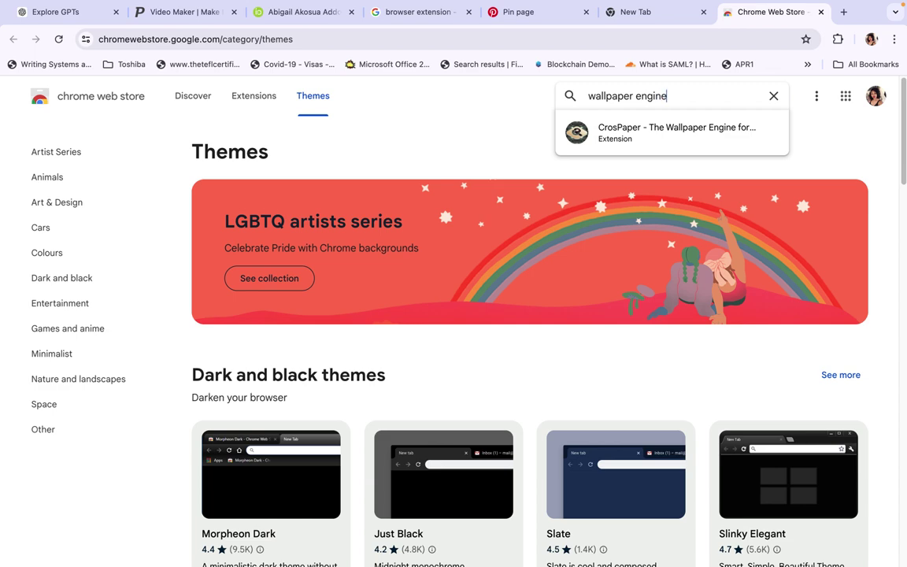
key("Return")
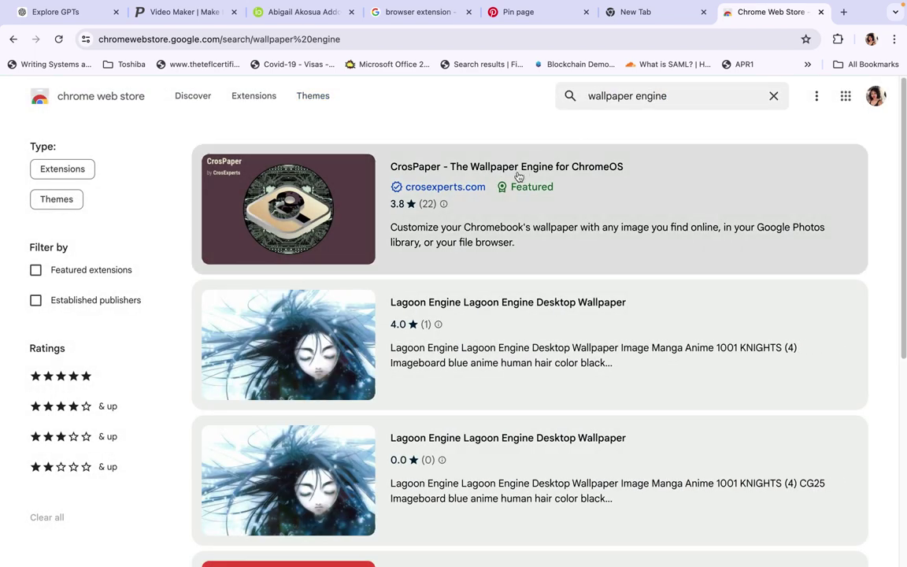
scroll(519, 176, "down", 5)
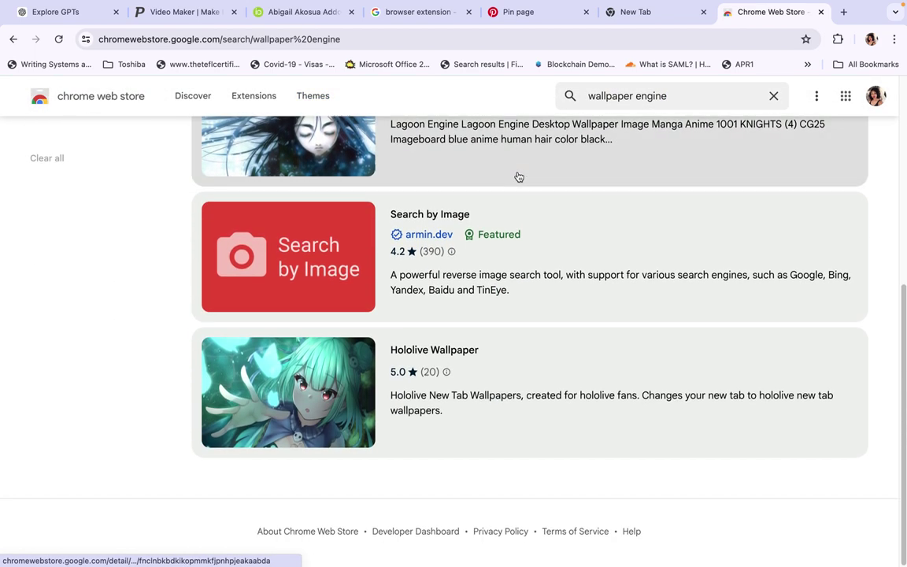
scroll(518, 176, "up", 5)
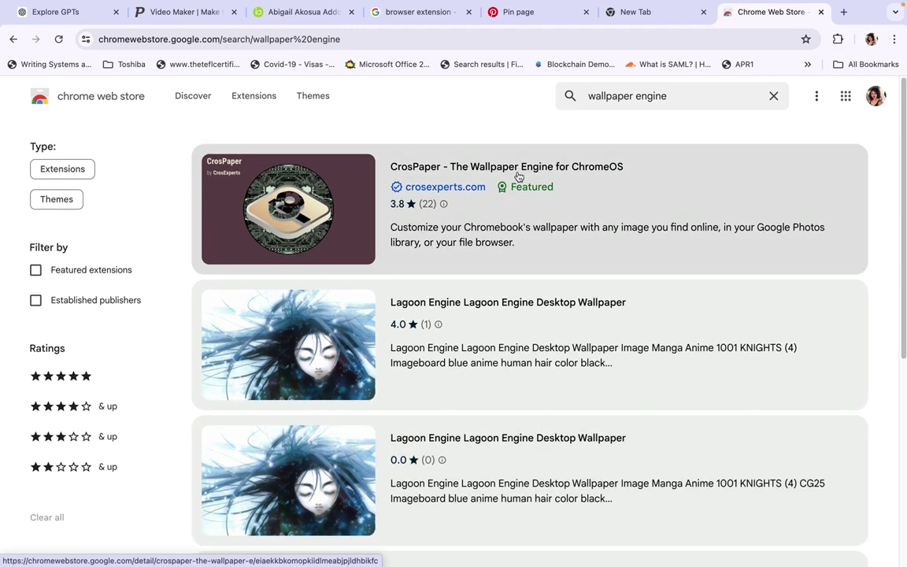
- Shorten the store search term to "wallpaper" and run the search again
left_click(676, 93)
key("BackSpace")
key("BackSpace")
key("BackSpace")
key("BackSpace")
key("BackSpace")
key("BackSpace")
key("Return")
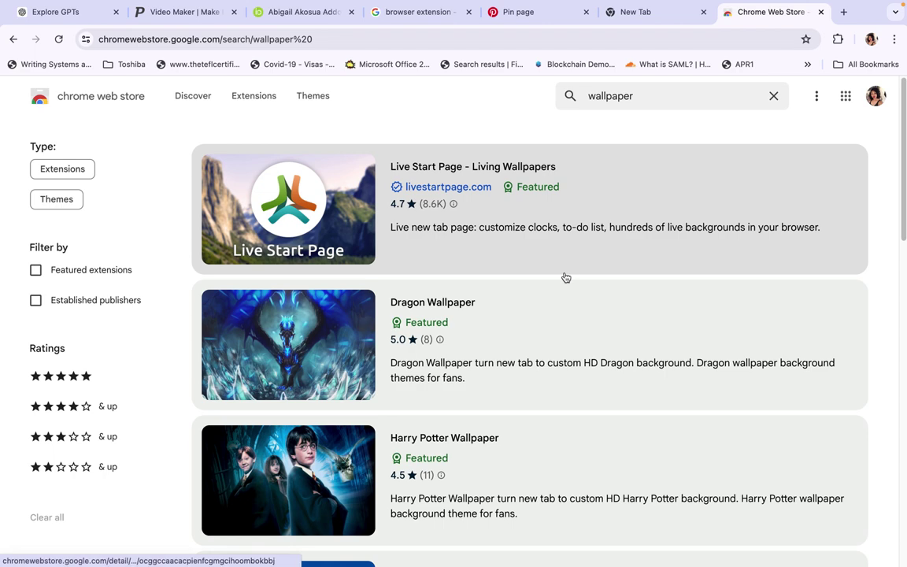
- Browse the wallpaper search results down to the end of the list, loading more results twice
scroll(543, 197, "down", 1)
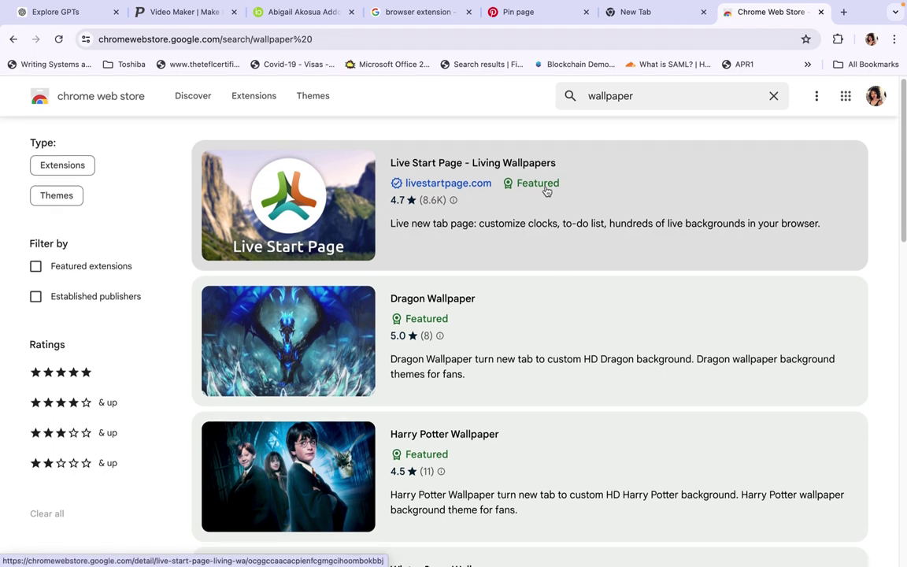
scroll(545, 190, "down", 3)
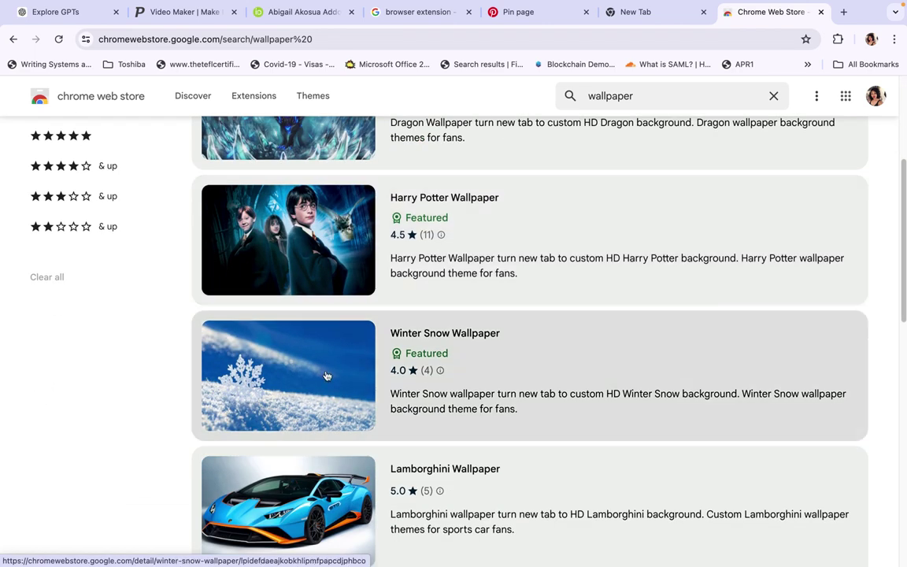
scroll(326, 375, "down", 5)
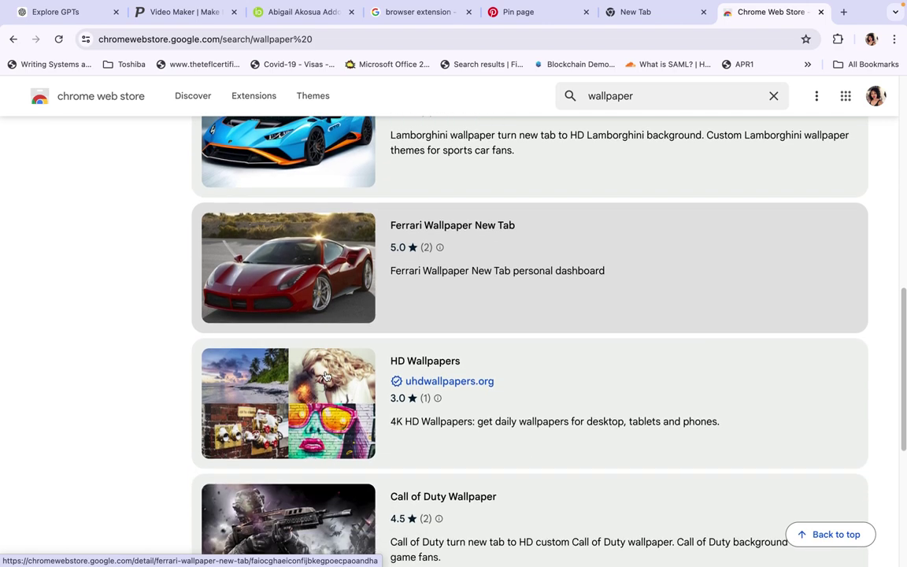
scroll(327, 375, "down", 1)
scroll(323, 381, "down", 4)
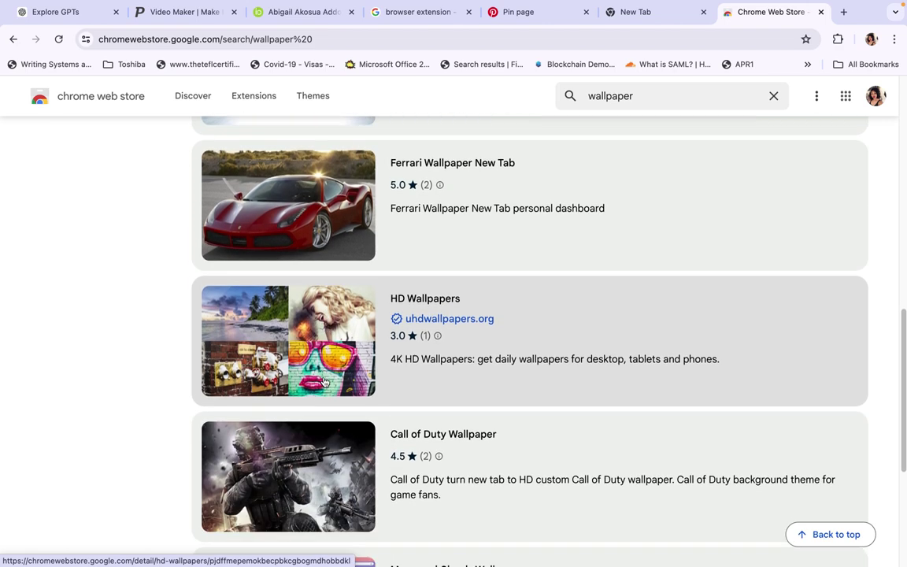
left_click(522, 452)
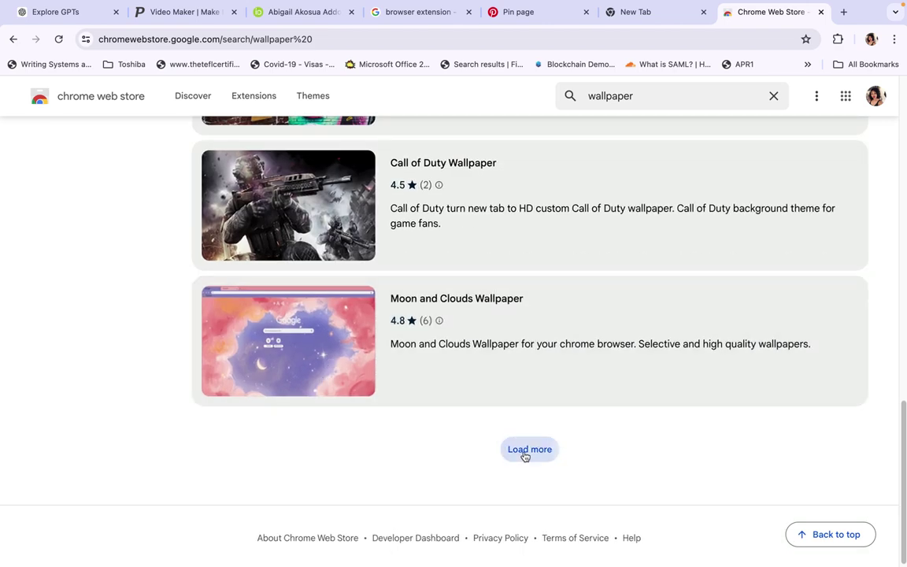
scroll(525, 456, "down", 5)
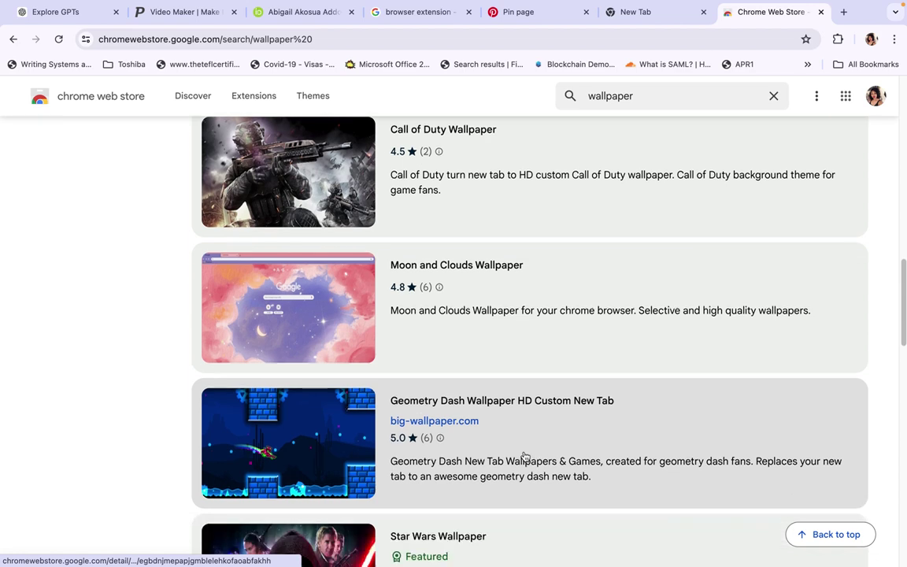
scroll(525, 457, "down", 7)
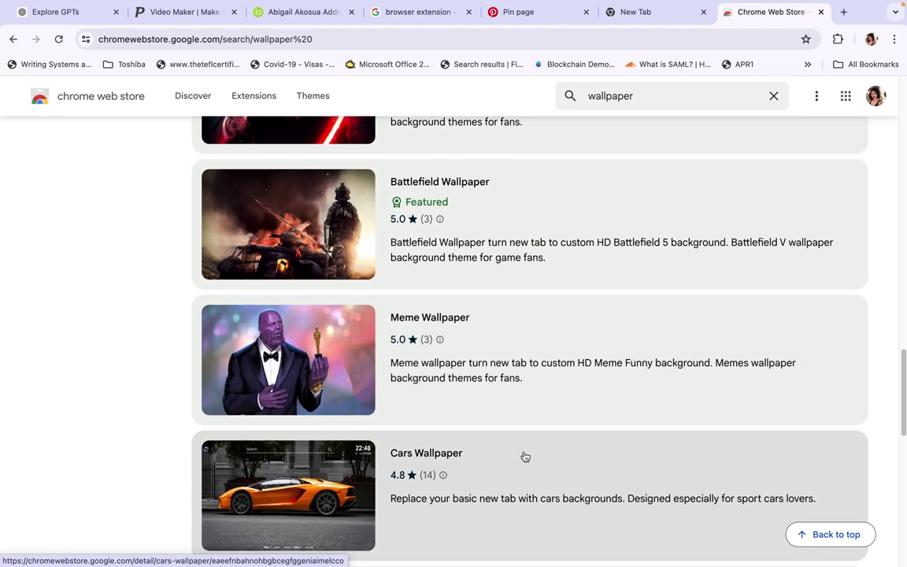
scroll(523, 456, "down", 3)
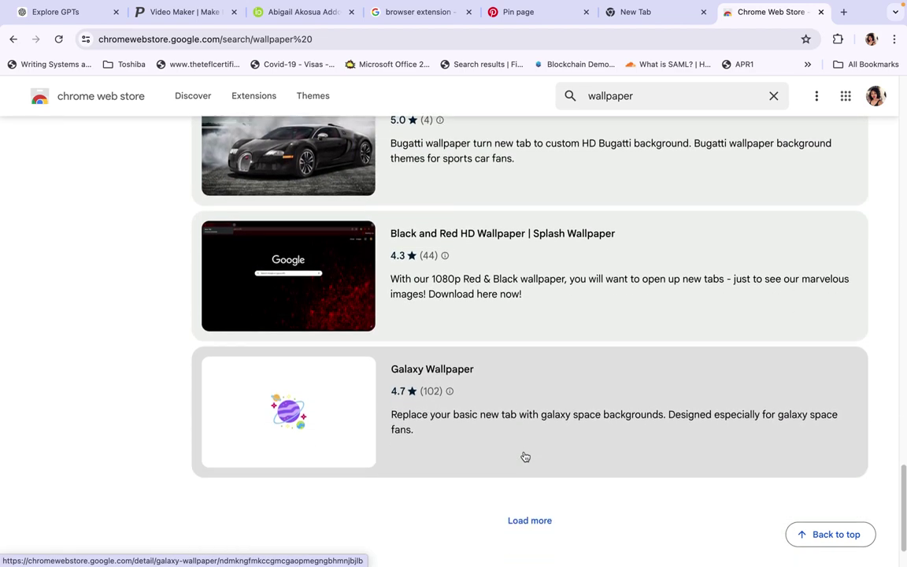
left_click(509, 458)
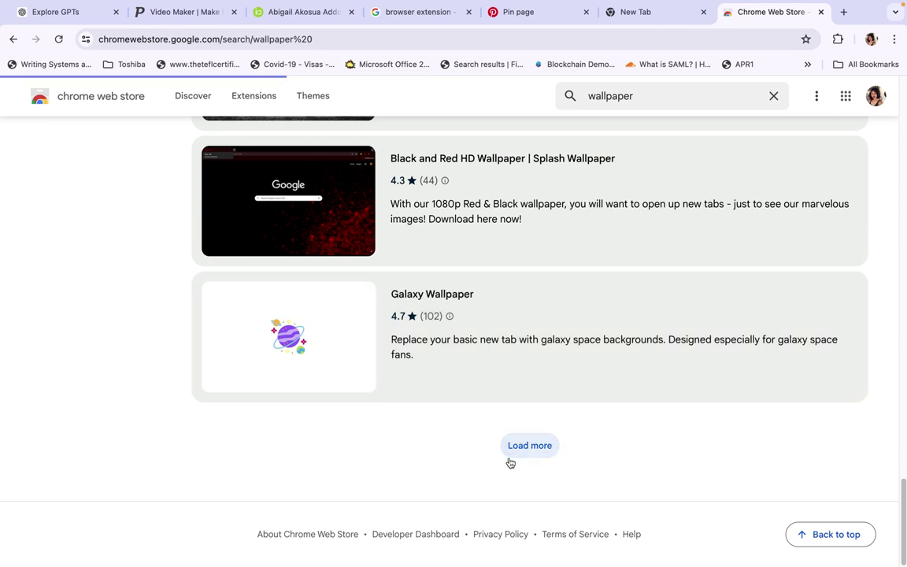
- Open the Blue Stars HD Wallpaper Theme listing in a new background tab
scroll(509, 463, "down", 3)
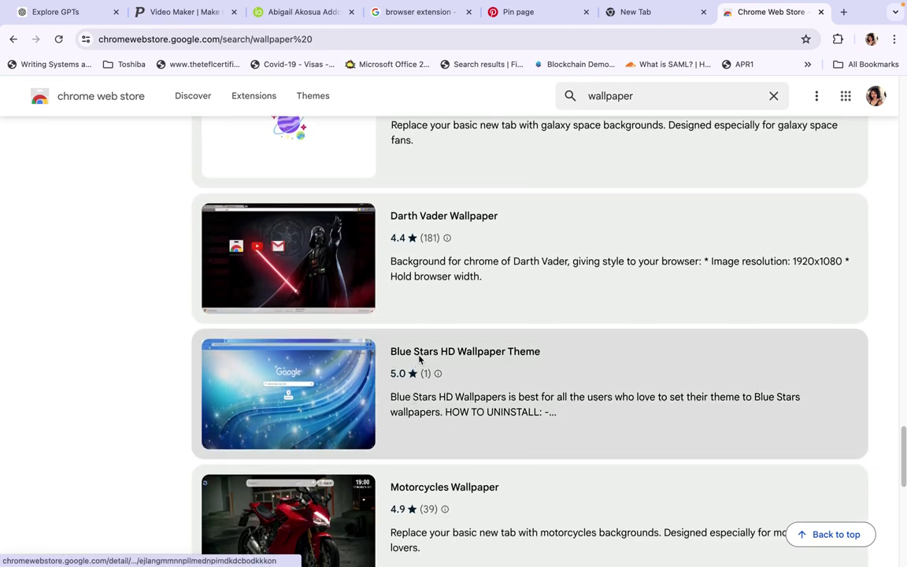
right_click(419, 358)
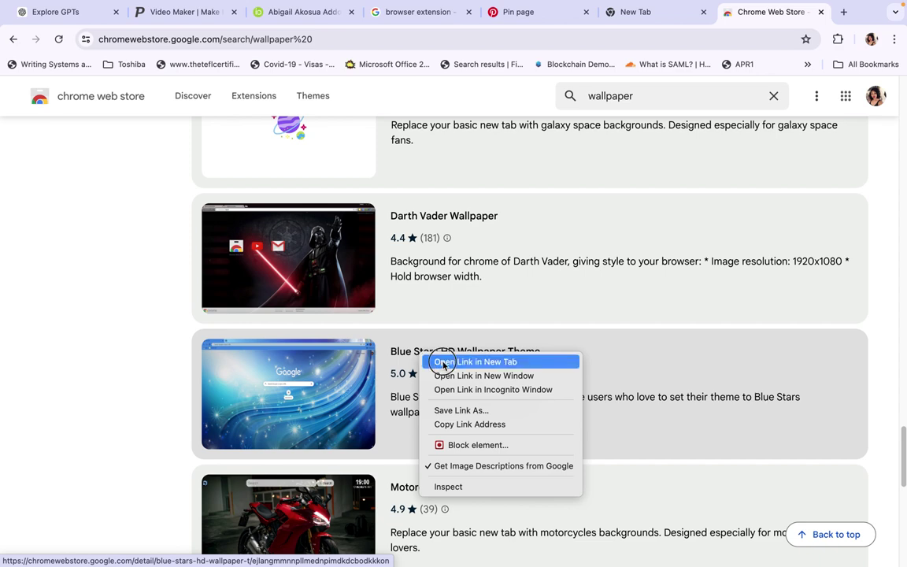
left_click(443, 362)
- Open the Lilo And Stitch Wallpaper listing in a new background tab and load more wallpaper results
scroll(441, 366, "down", 4)
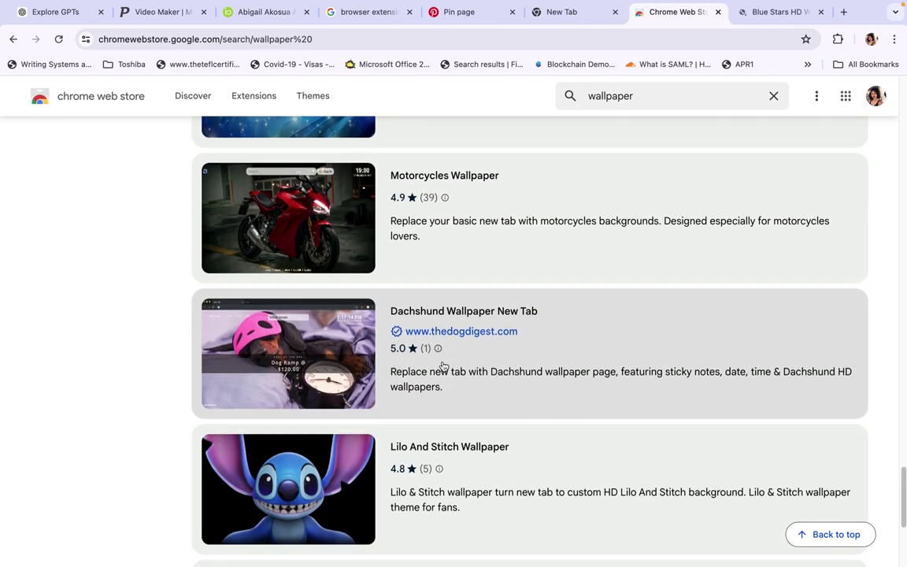
scroll(443, 368, "down", 1)
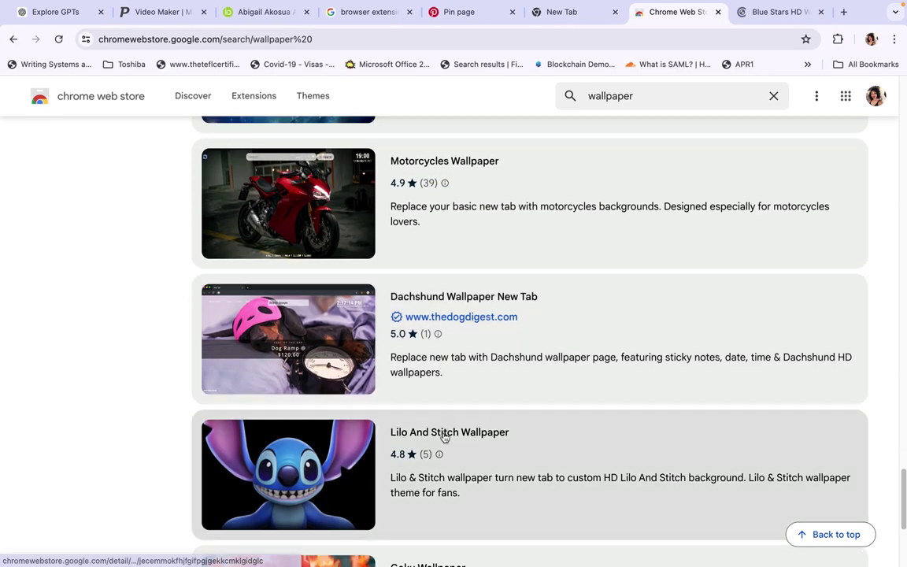
right_click(447, 423)
left_click(465, 429)
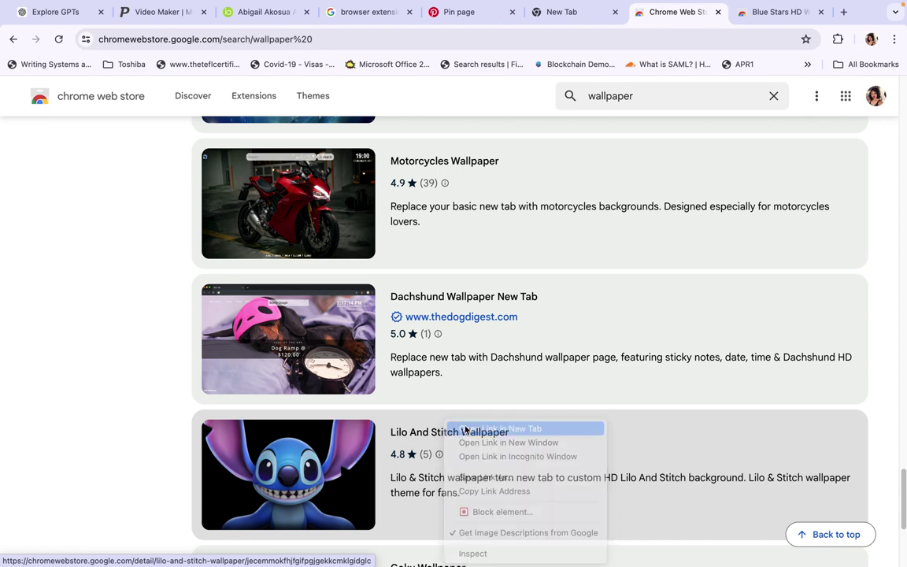
scroll(465, 429, "down", 5)
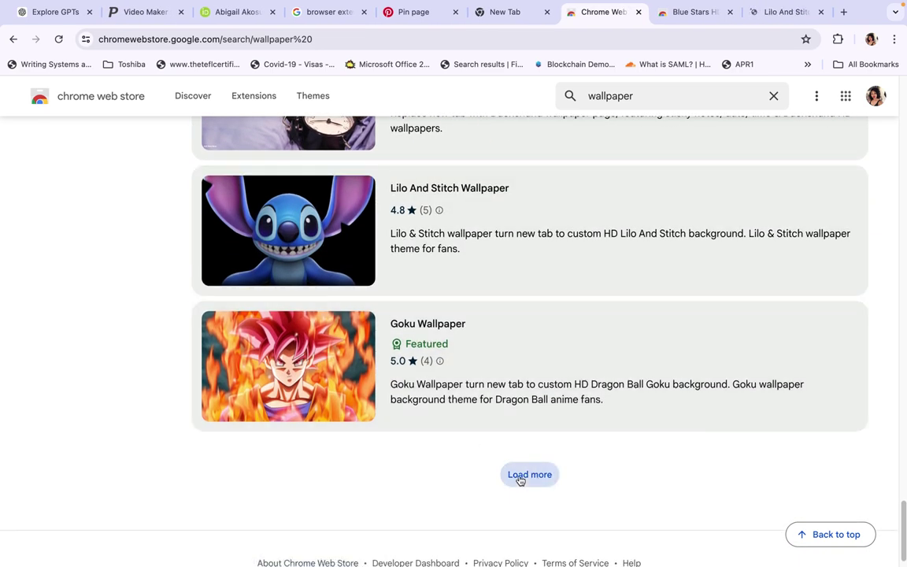
left_click(519, 477)
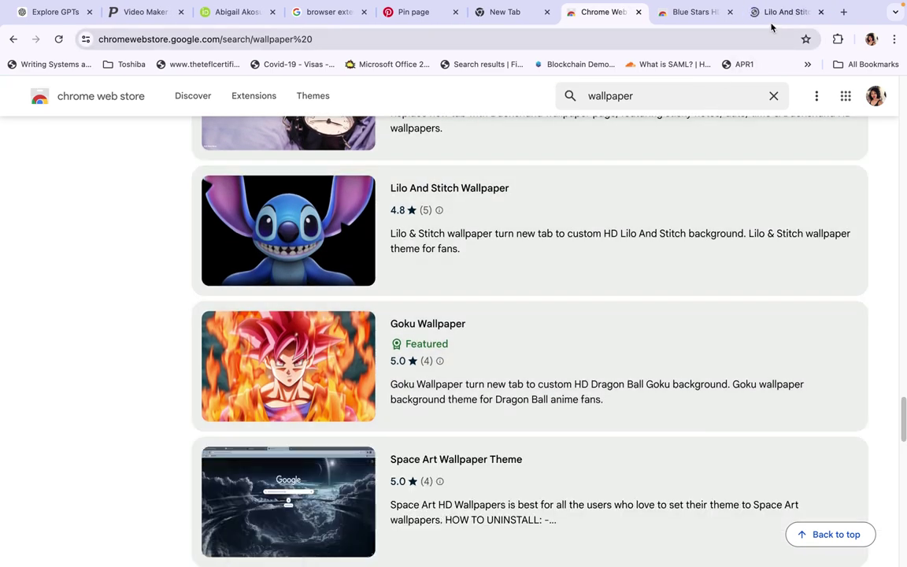
- Switch to the Lilo And Stitch Wallpaper listing and look through its three preview images
left_click(771, 13)
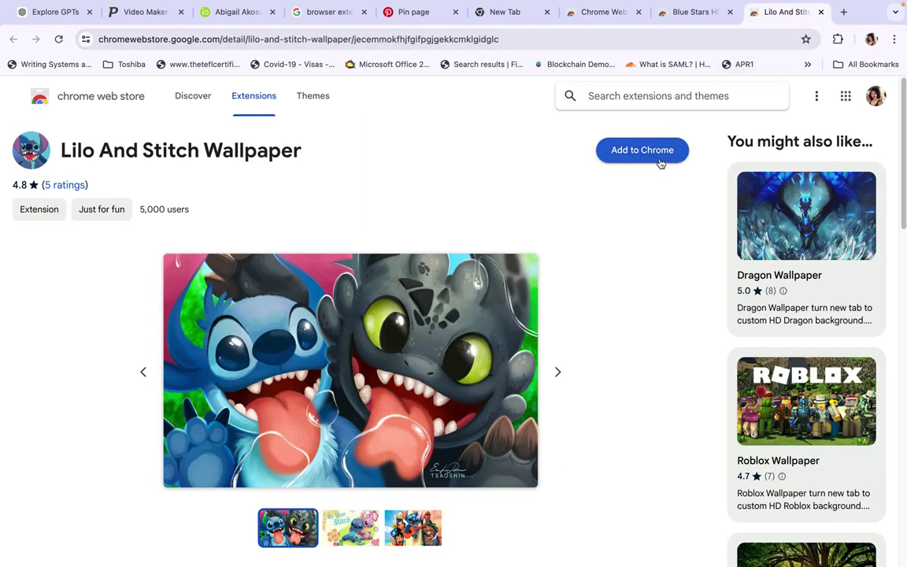
left_click(558, 371)
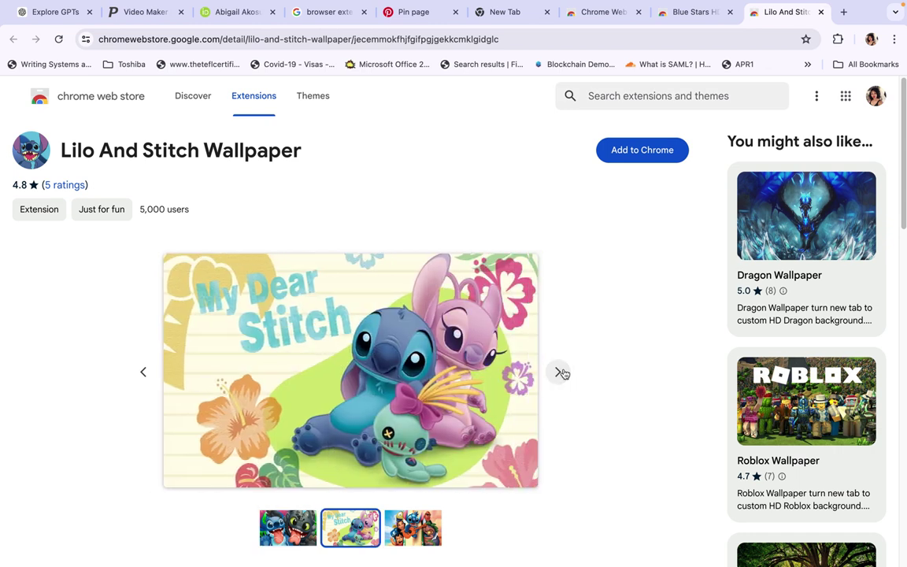
left_click(559, 372)
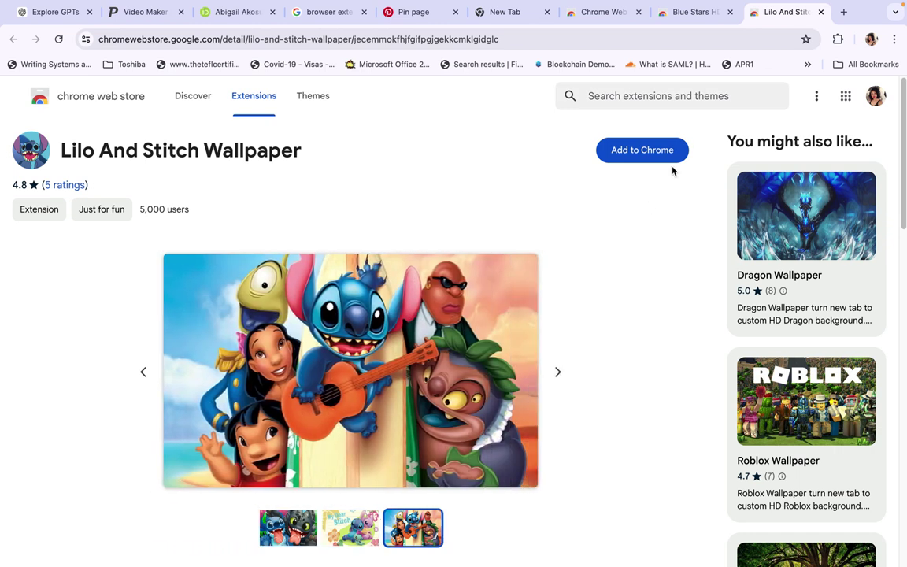
- Add the Lilo And Stitch Wallpaper extension to Chrome, and keep its change to the new tab page
left_click(660, 163)
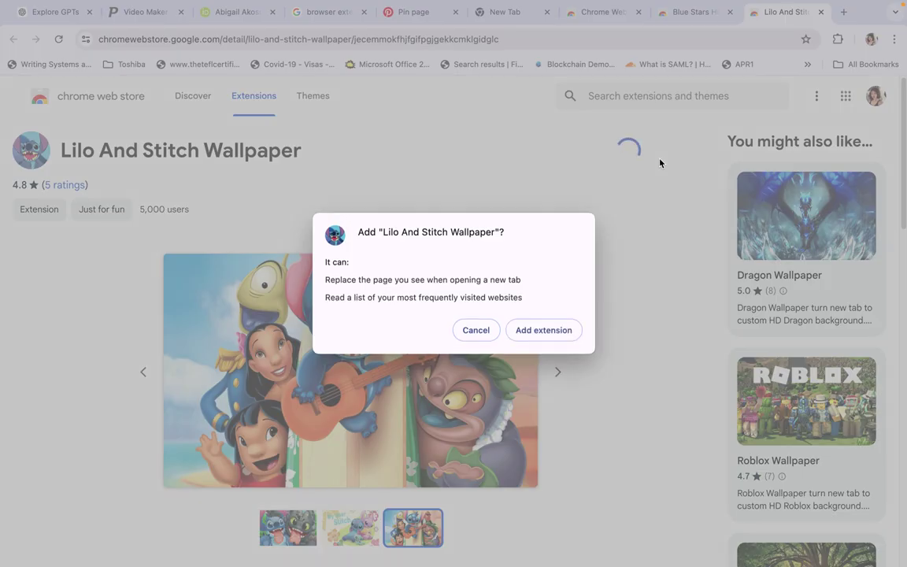
left_click(568, 330)
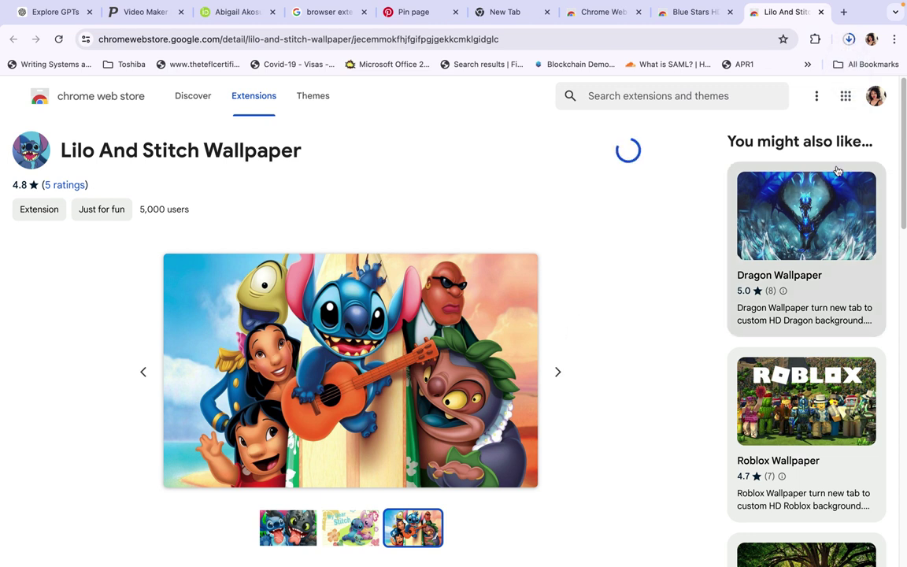
left_click(849, 39)
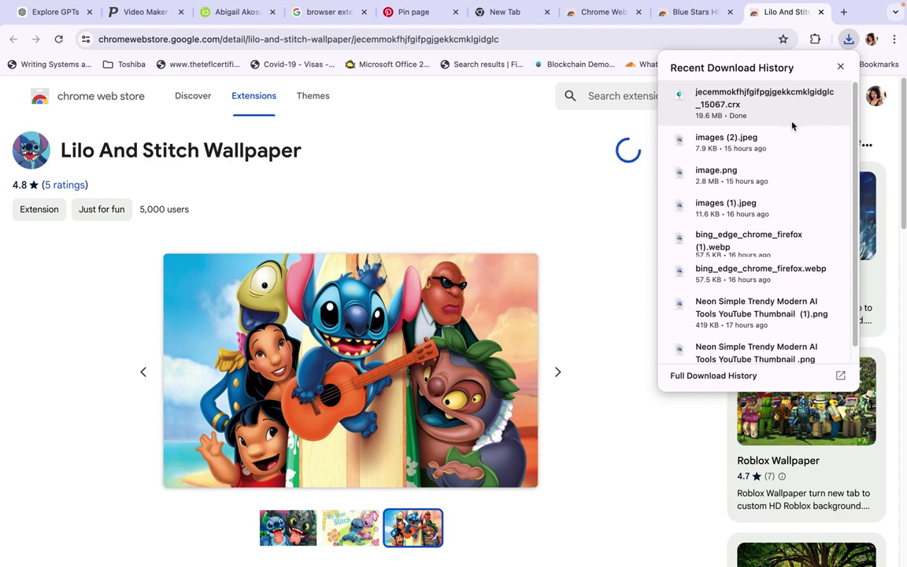
left_click(645, 170)
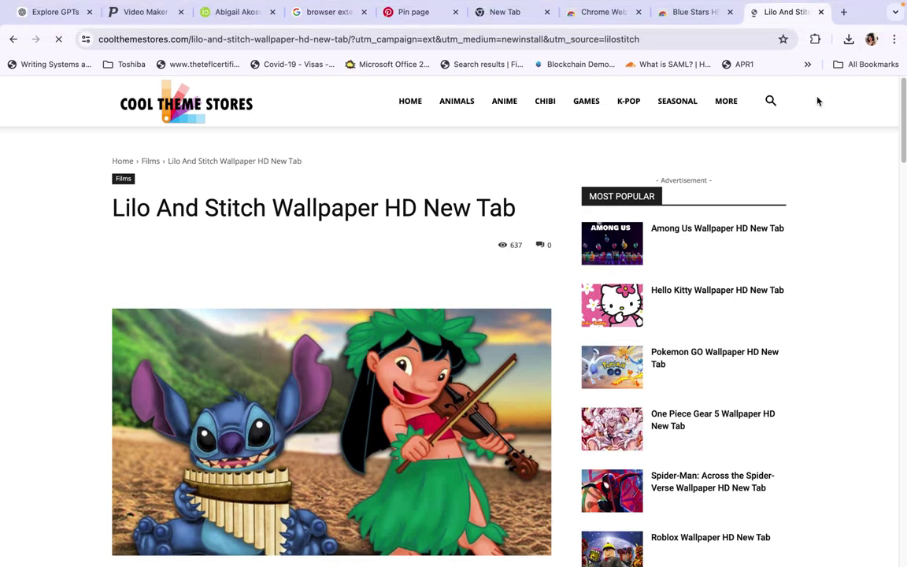
left_click(843, 12)
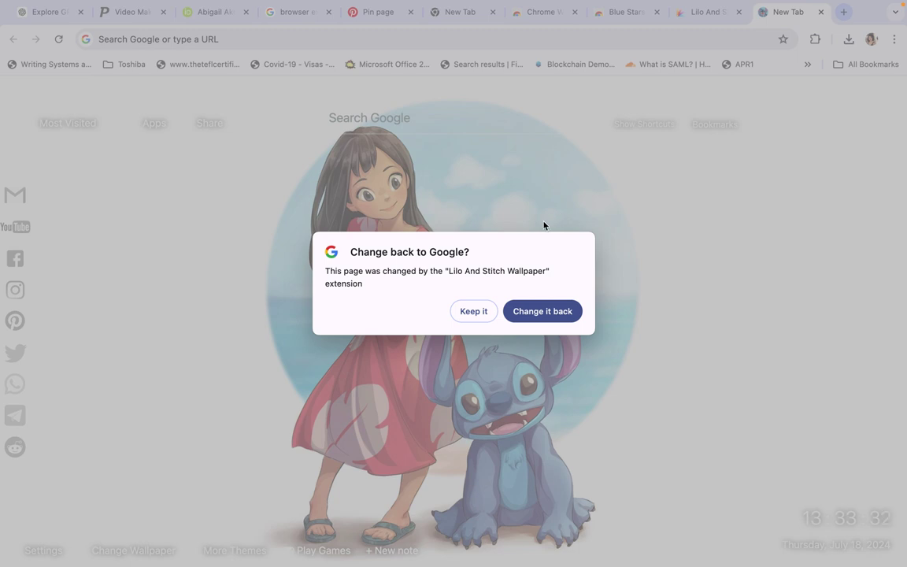
left_click(475, 311)
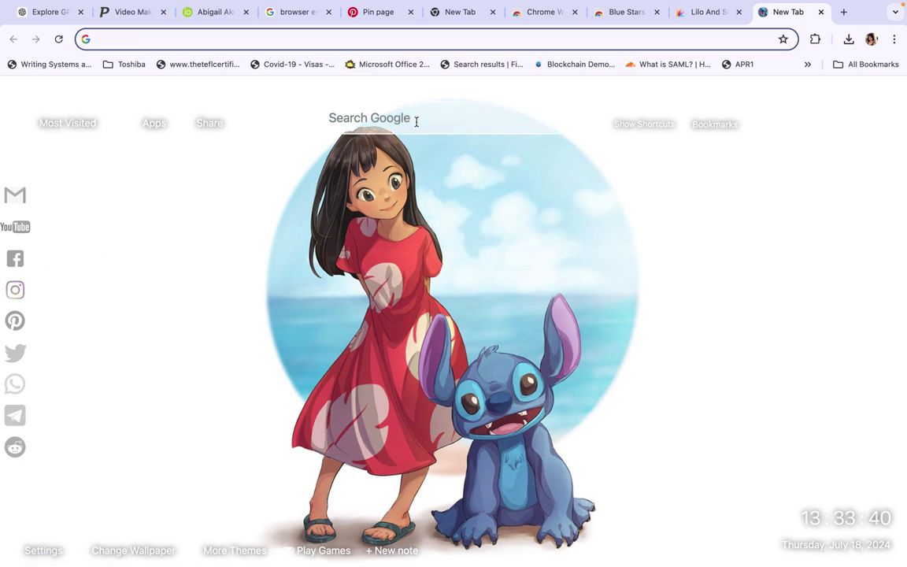
- Remove the Lilo And Stitch Wallpaper extension through Chrome's extension management page and check the result in a new tab
left_click(815, 40)
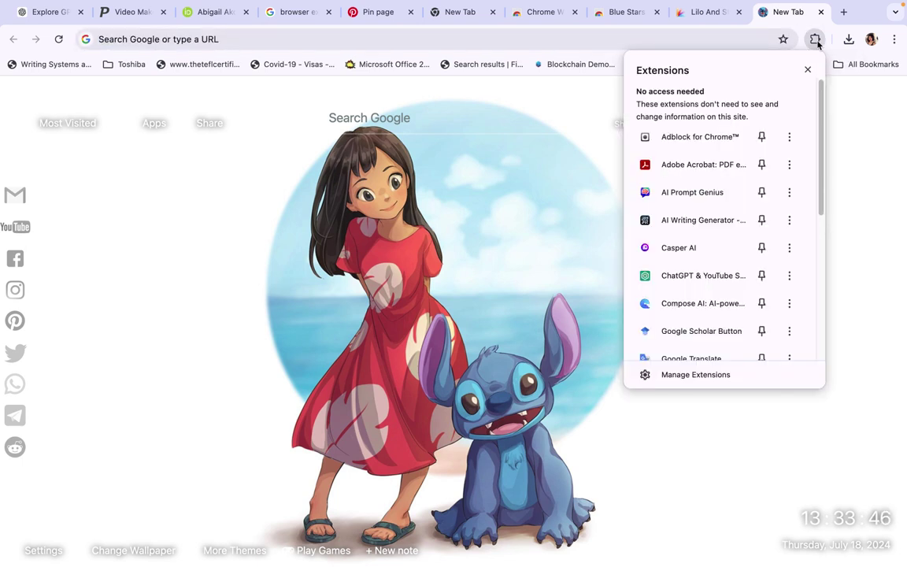
scroll(715, 328, "down", 1)
left_click(688, 375)
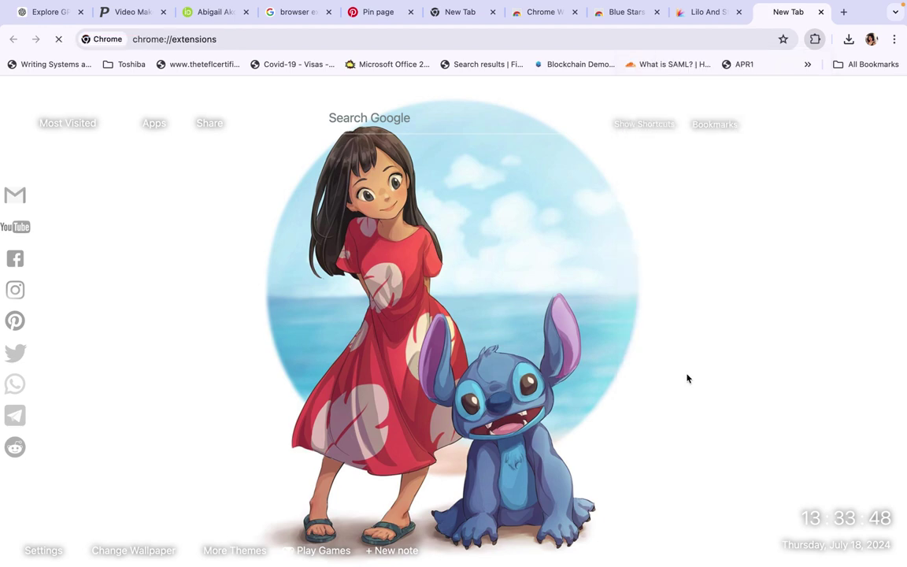
scroll(638, 353, "down", 1)
scroll(638, 353, "down", 5)
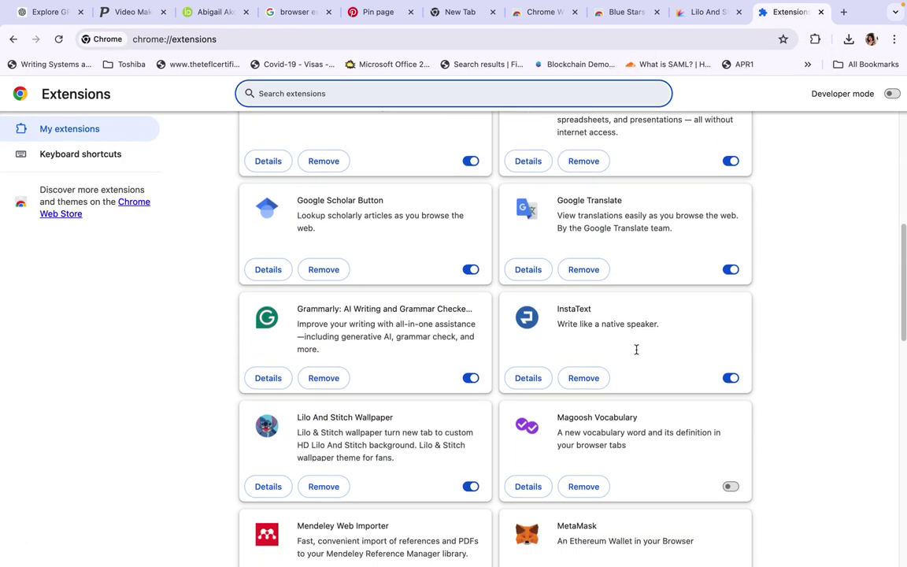
scroll(606, 362, "down", 1)
left_click(320, 397)
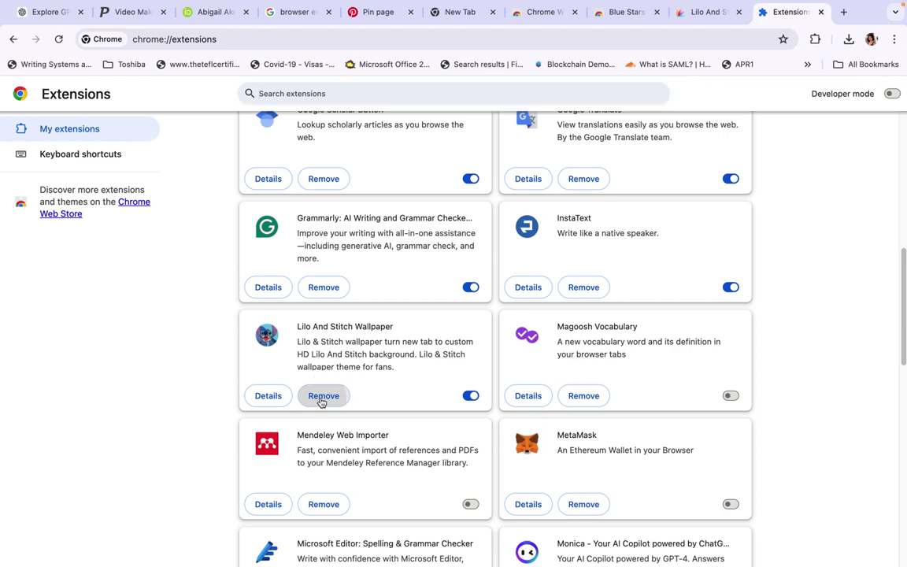
left_click(763, 149)
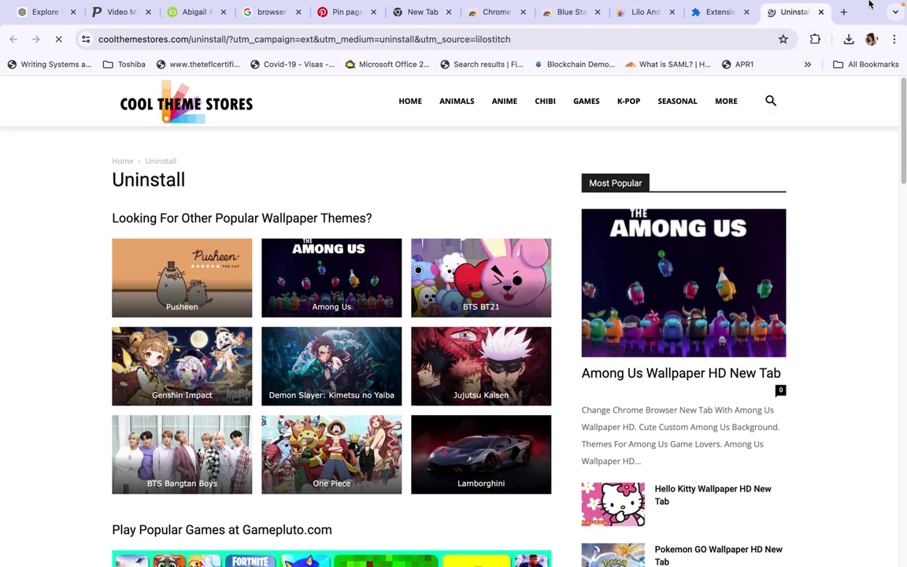
left_click(842, 12)
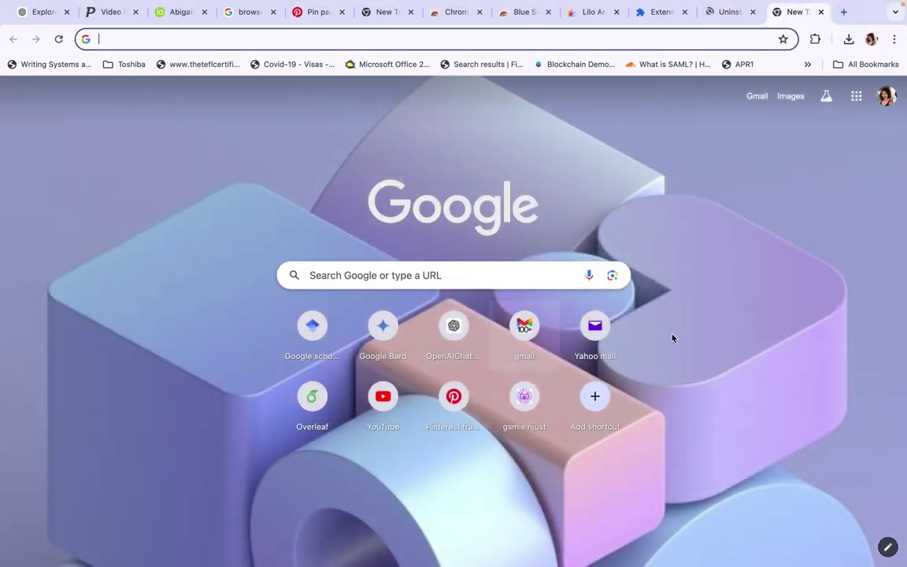
mouse_move(492, 556)
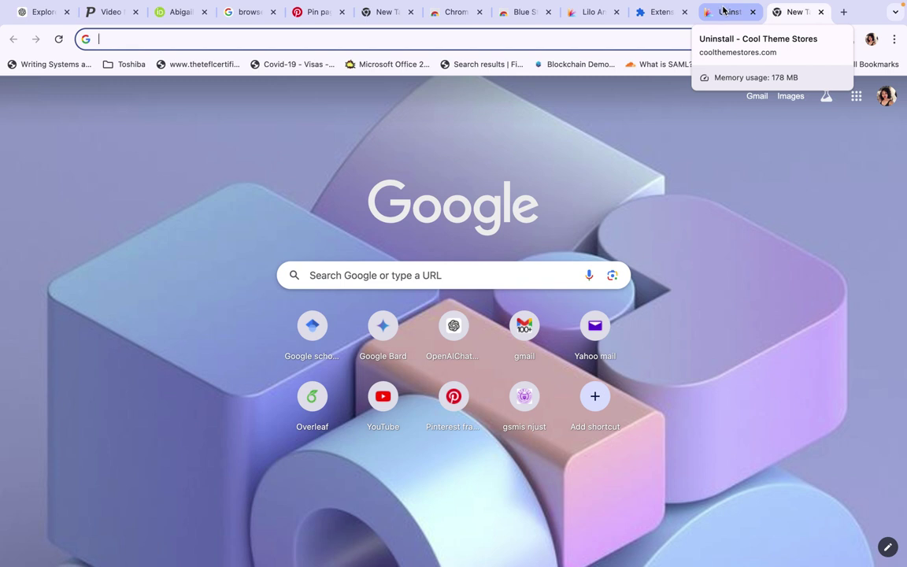
- Close the Cool Theme Stores uninstall page, the Extensions page and the Lilo And Stitch wallpaper tab
left_click(752, 12)
left_click(684, 12)
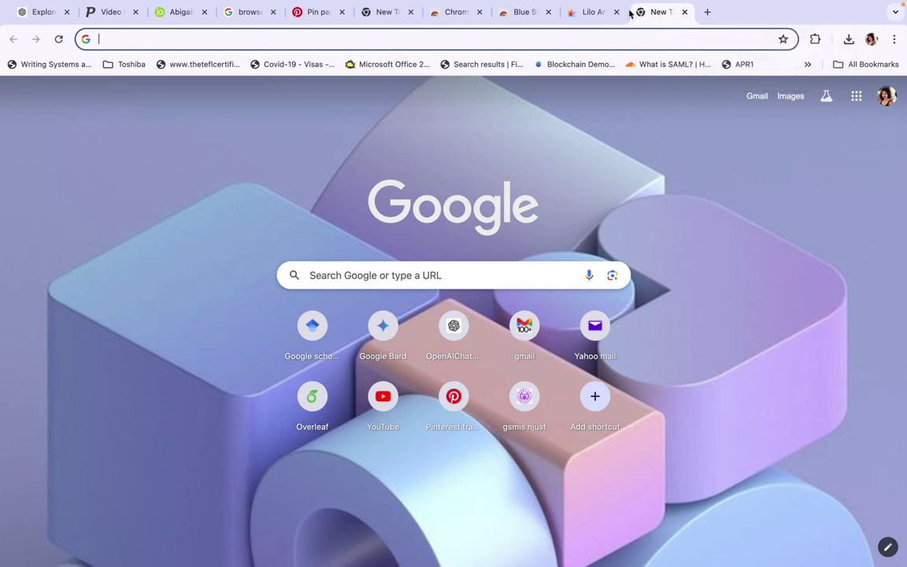
left_click(616, 12)
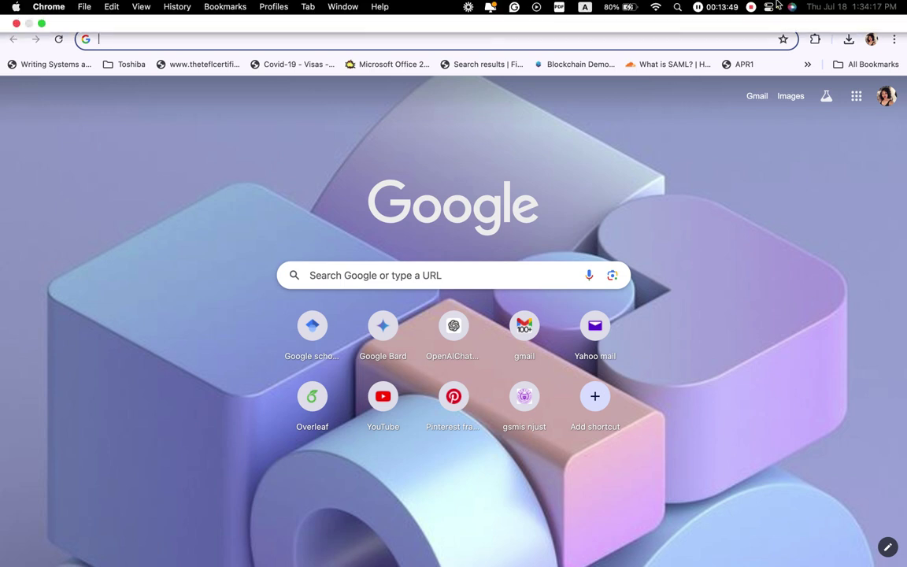